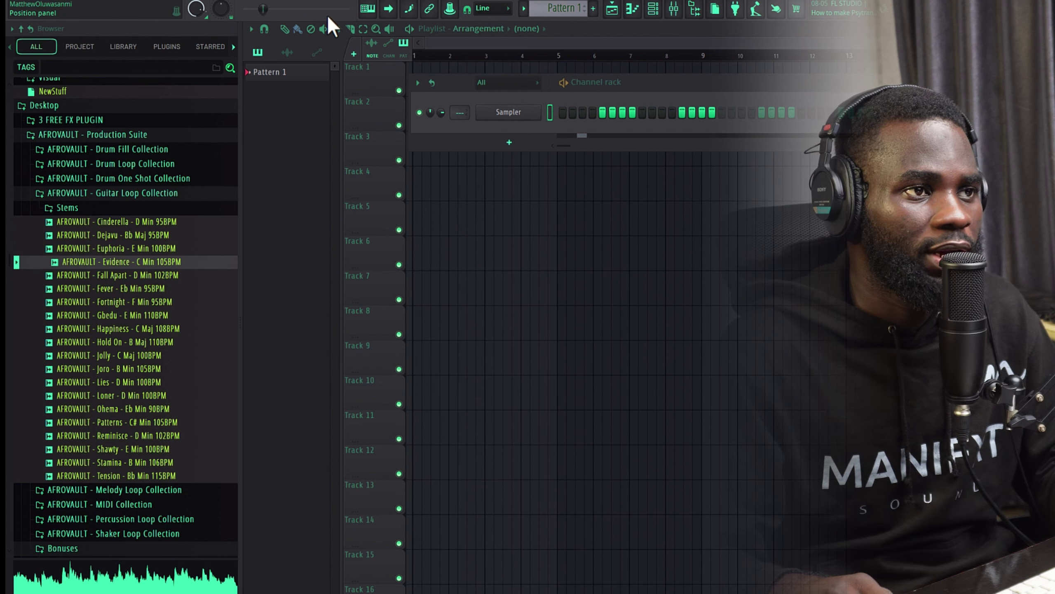
Match the project tempo to the 105 BPM Evidence guitar loop, and place the loop at the start of Track 1.
left_click_drag(336, 1, 336, 6)
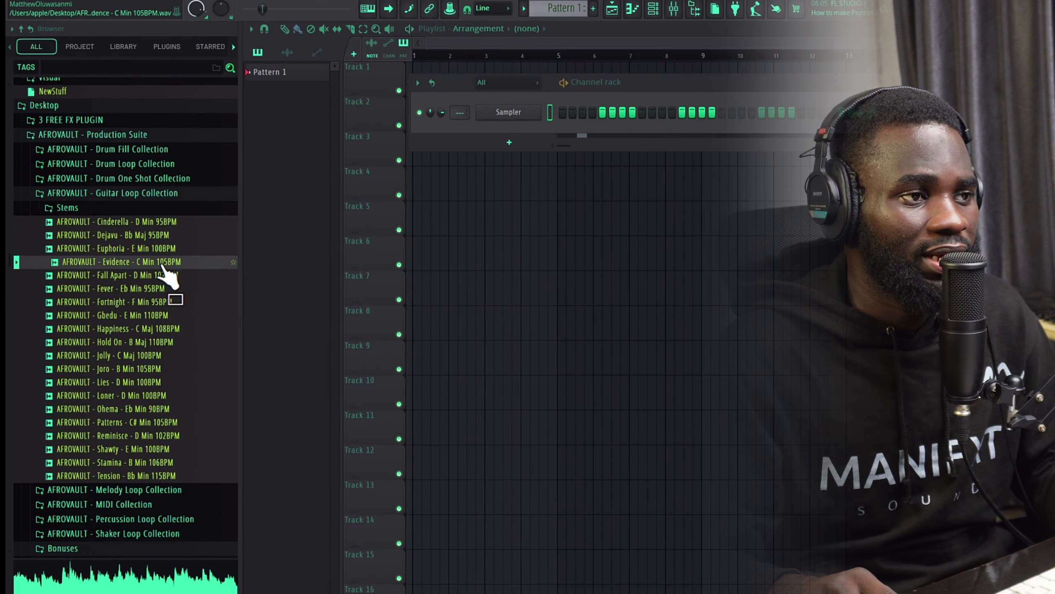
left_click_drag(164, 270, 412, 78)
scroll(511, 227, "down", 2, "ctrl")
key("space")
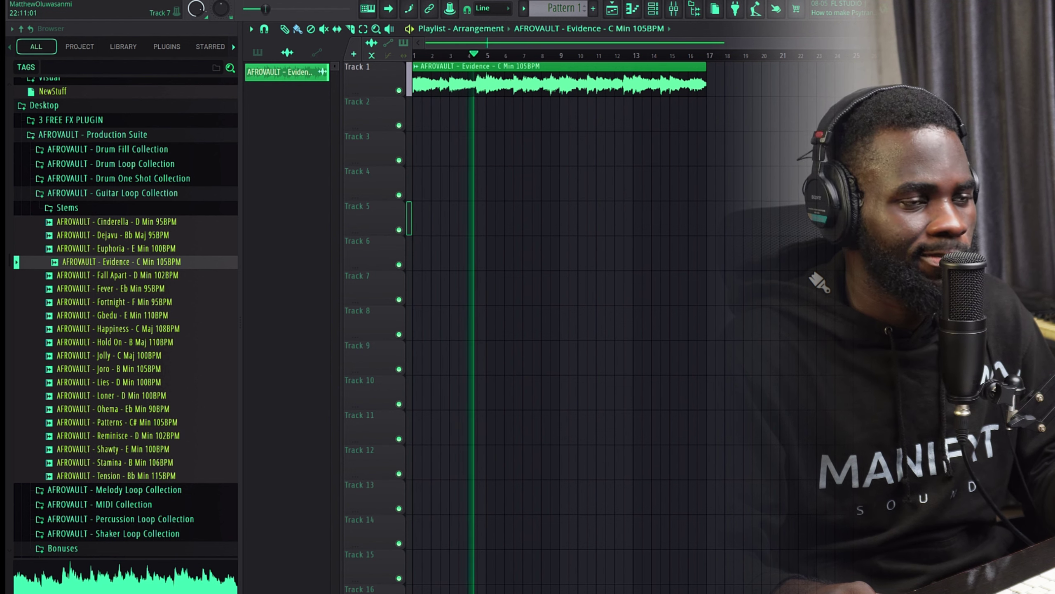
key("space")
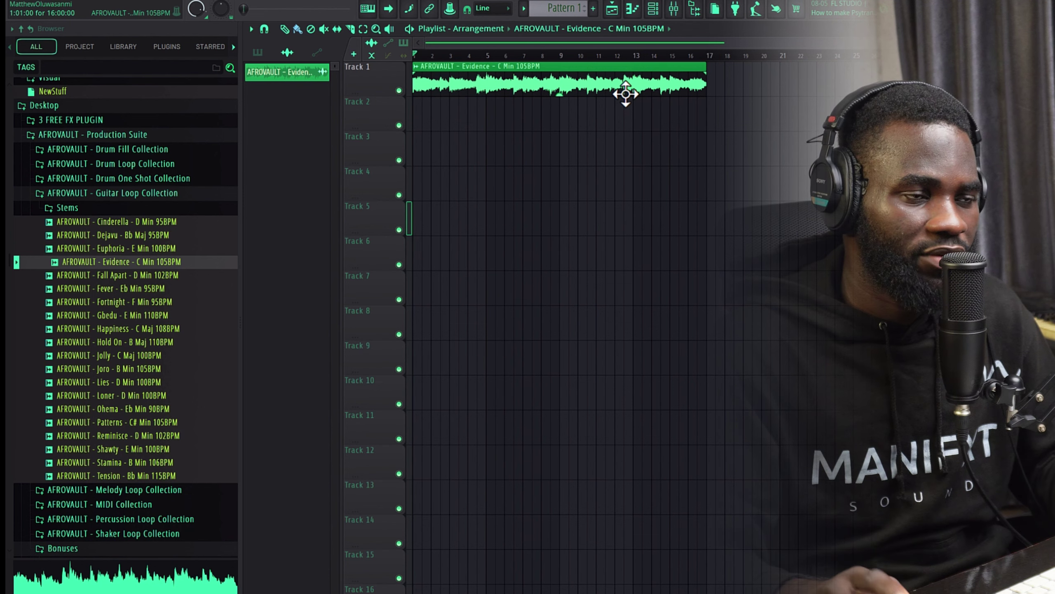
Set the Evidence clip's time-stretching mode to Stretch, lower its pitch slightly, and play it back.
double_click(539, 89)
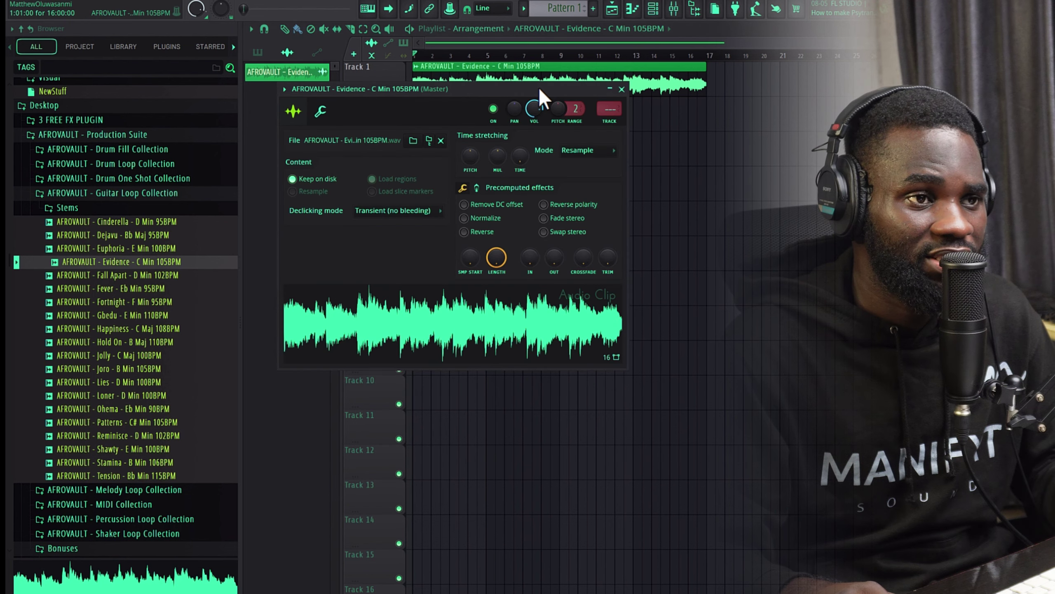
left_click(594, 143)
left_click(593, 187)
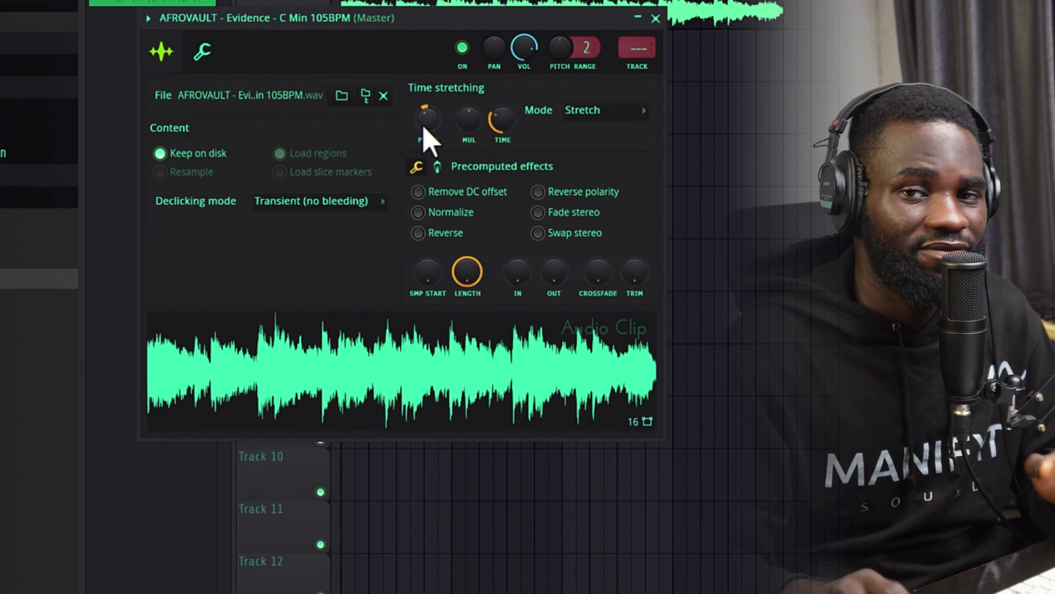
left_click(656, 18)
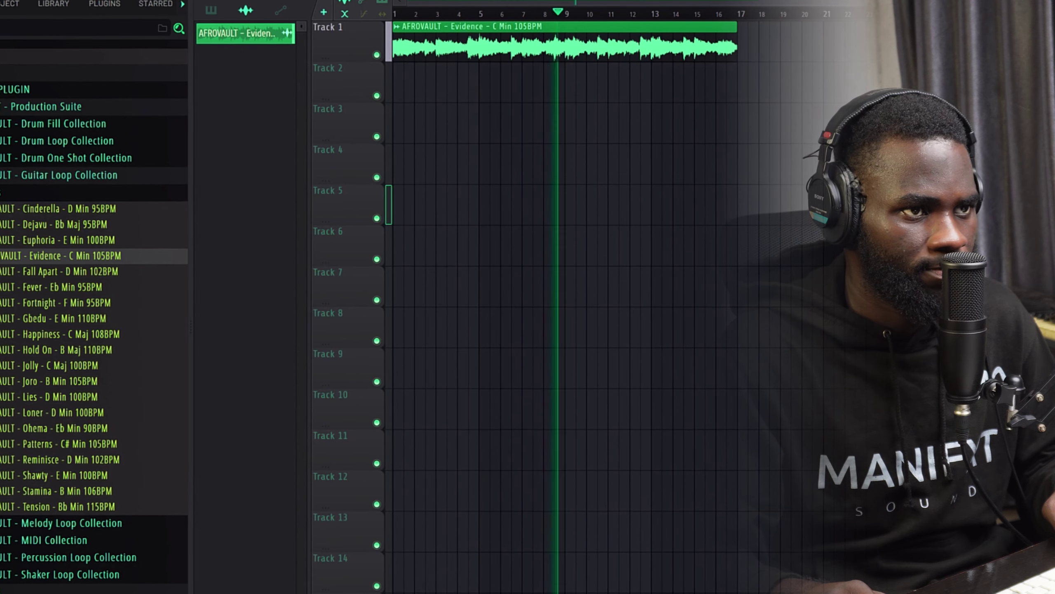
key("space")
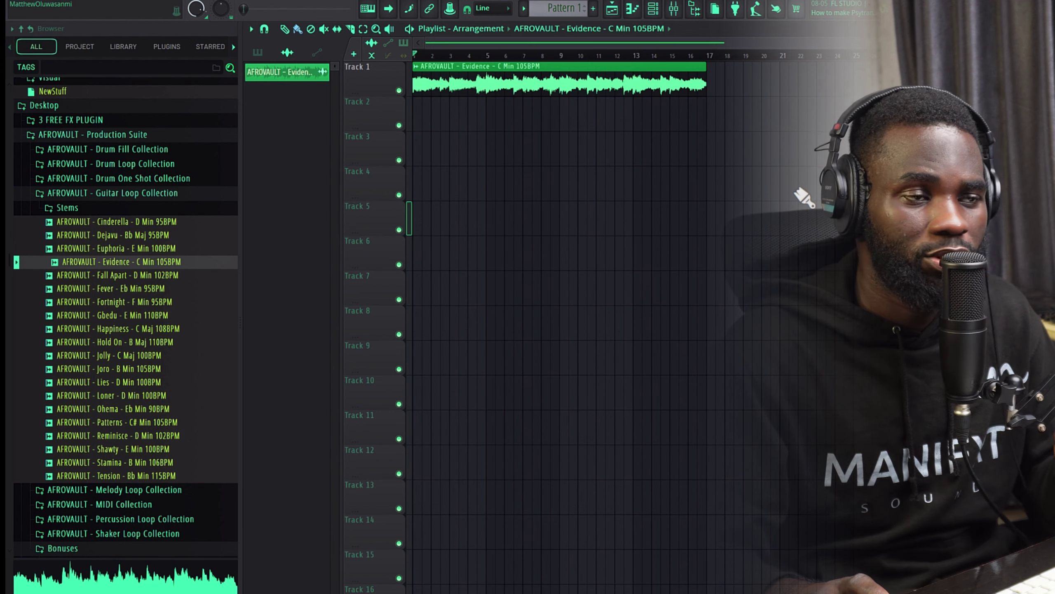
Load Fruity Parametric EQ 2 into the first effect slot of the Evidence guitar's mixer track.
key("F9")
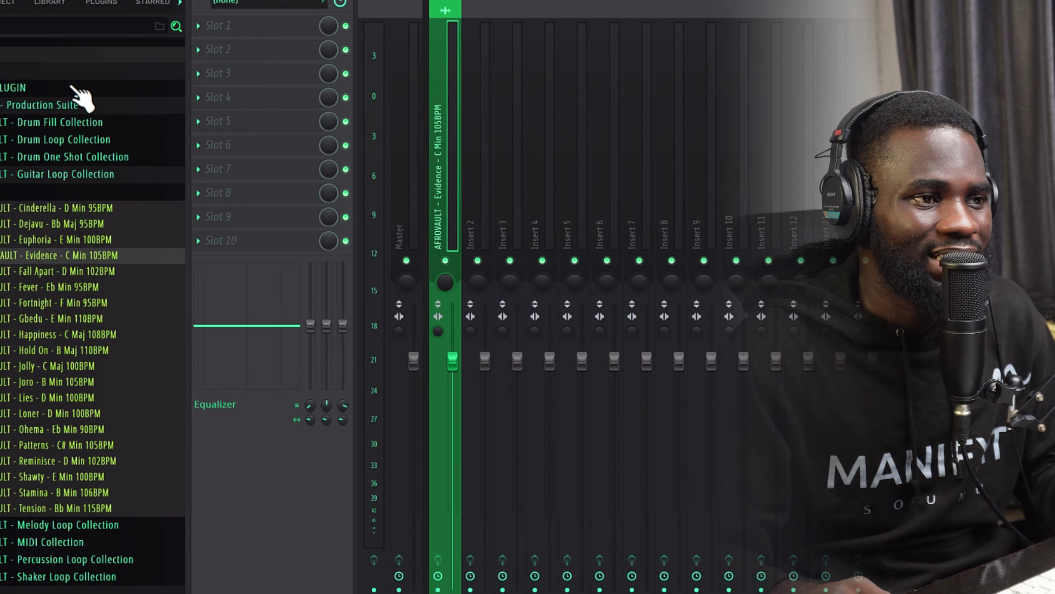
left_click(199, 26)
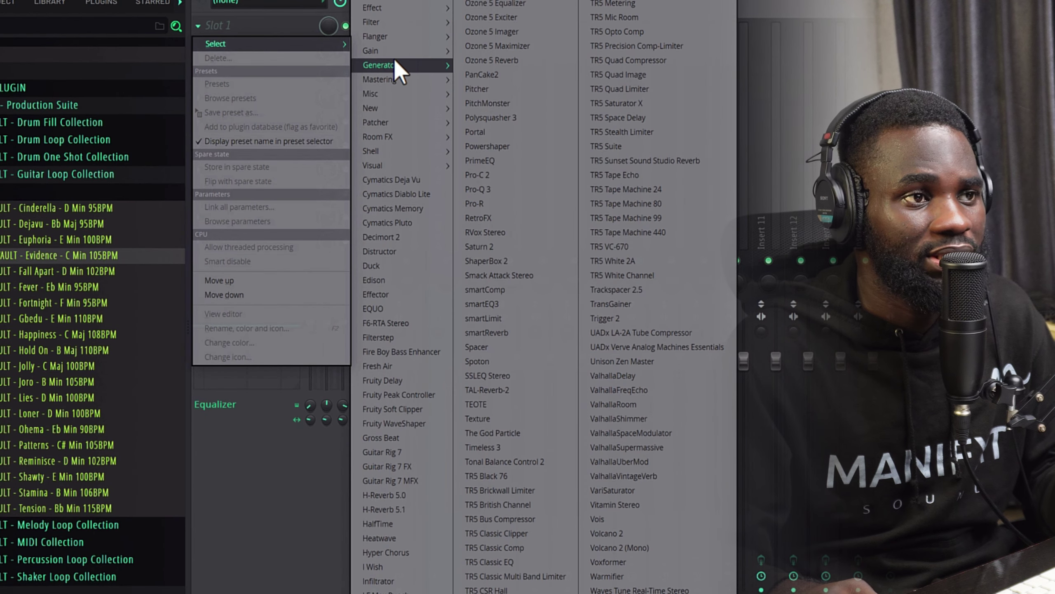
mouse_move(389, 23)
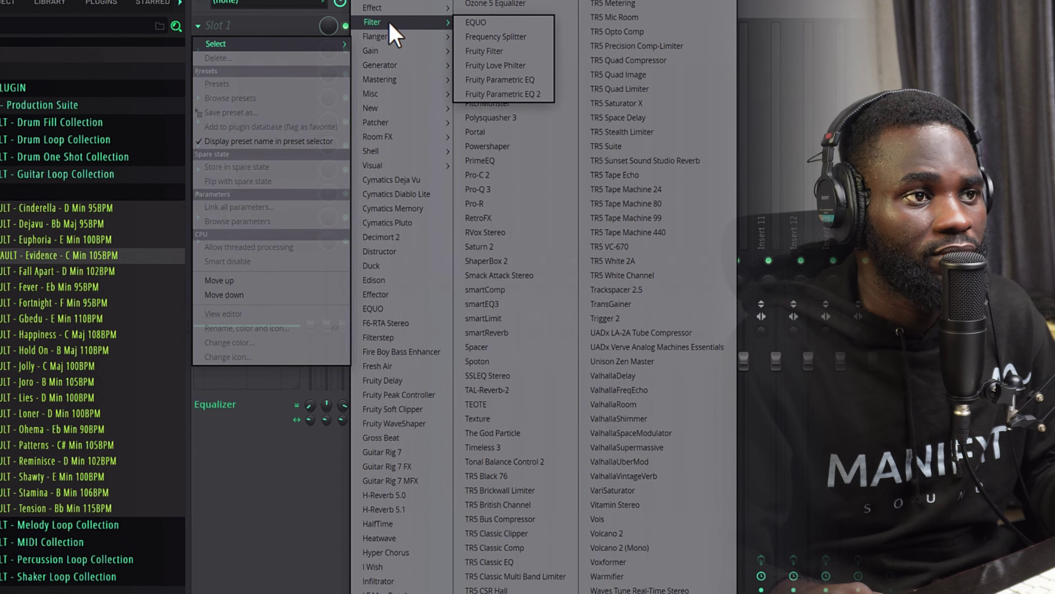
left_click(535, 95)
Apply the "20Hz + 18kHz cut" preset to the guitar's EQ and raise its low cut to about 120 Hz.
left_click(277, 90)
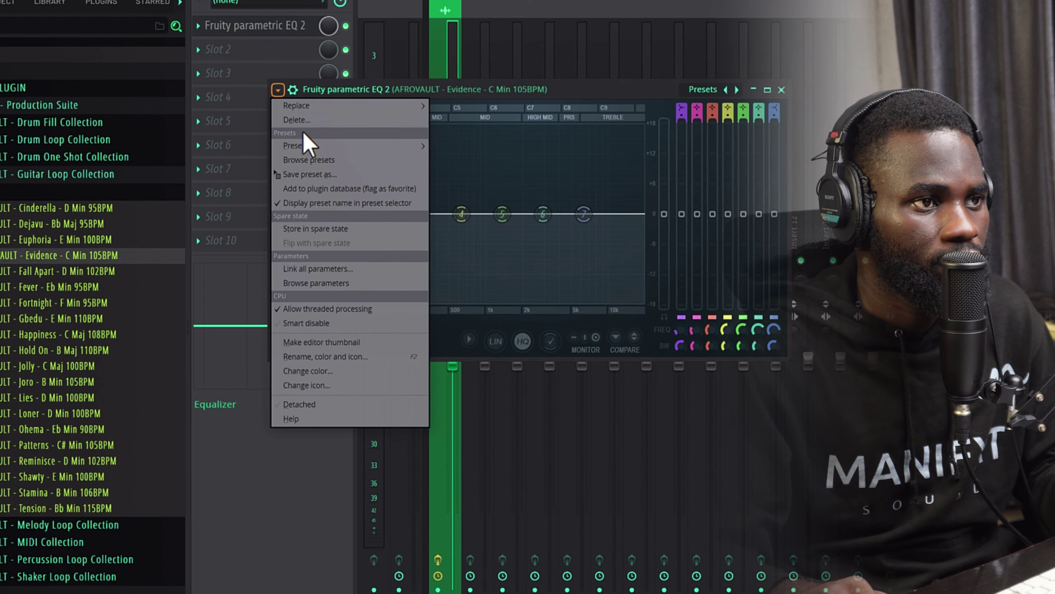
mouse_move(303, 146)
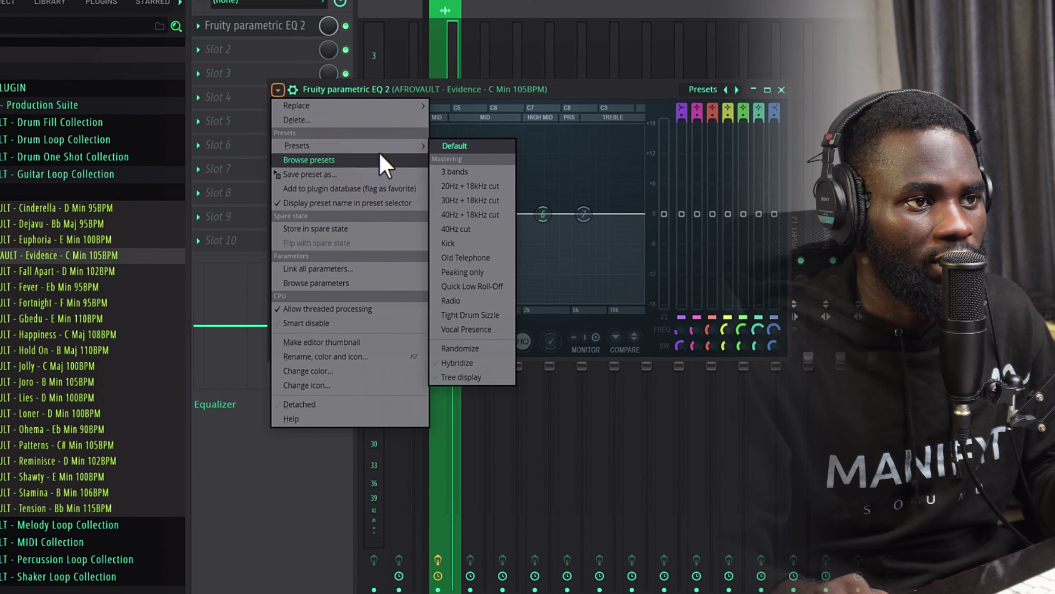
left_click(486, 192)
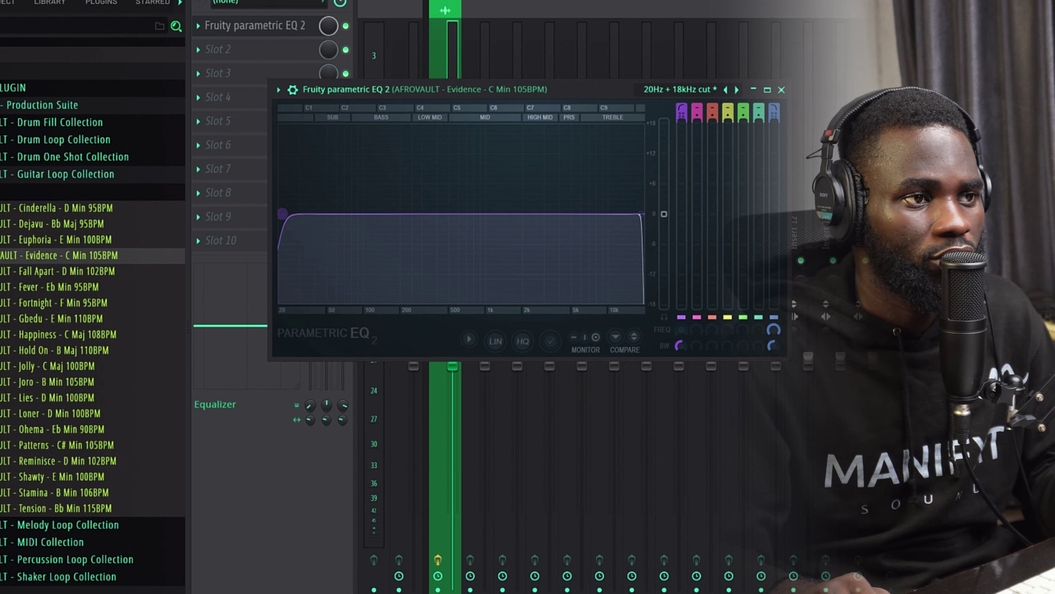
left_click_drag(282, 214, 378, 214)
key("space")
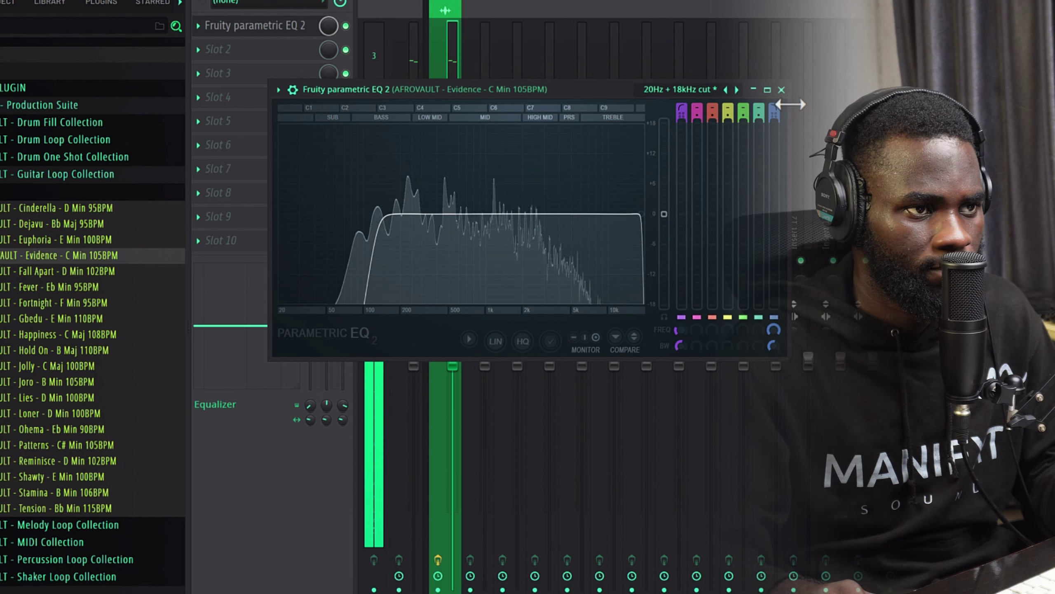
left_click(781, 90)
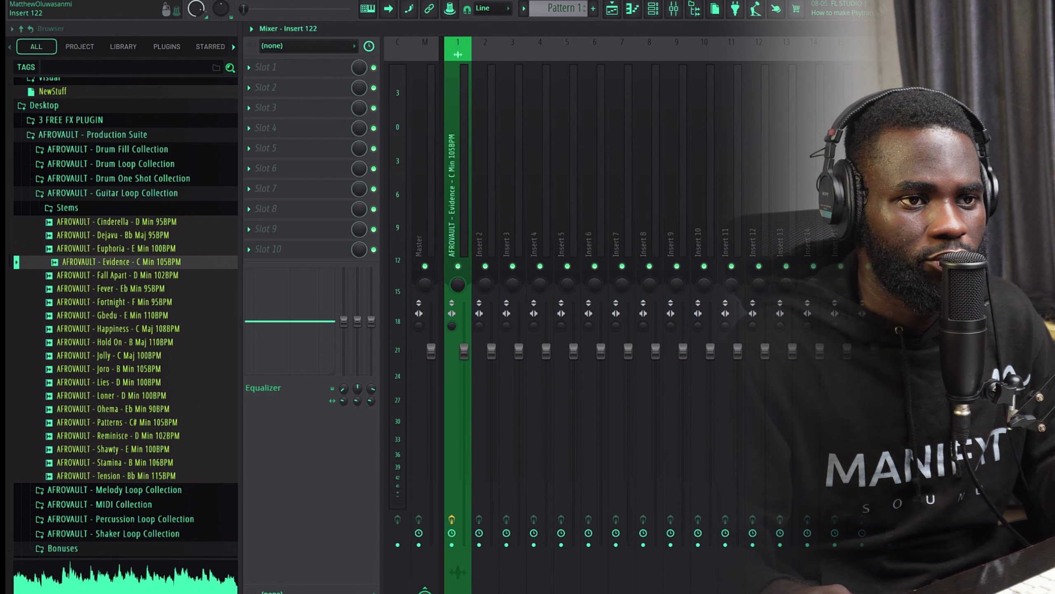
Load ValhallaVintageVerb with its default settings into the first effect slot of Insert 122.
left_click(265, 68)
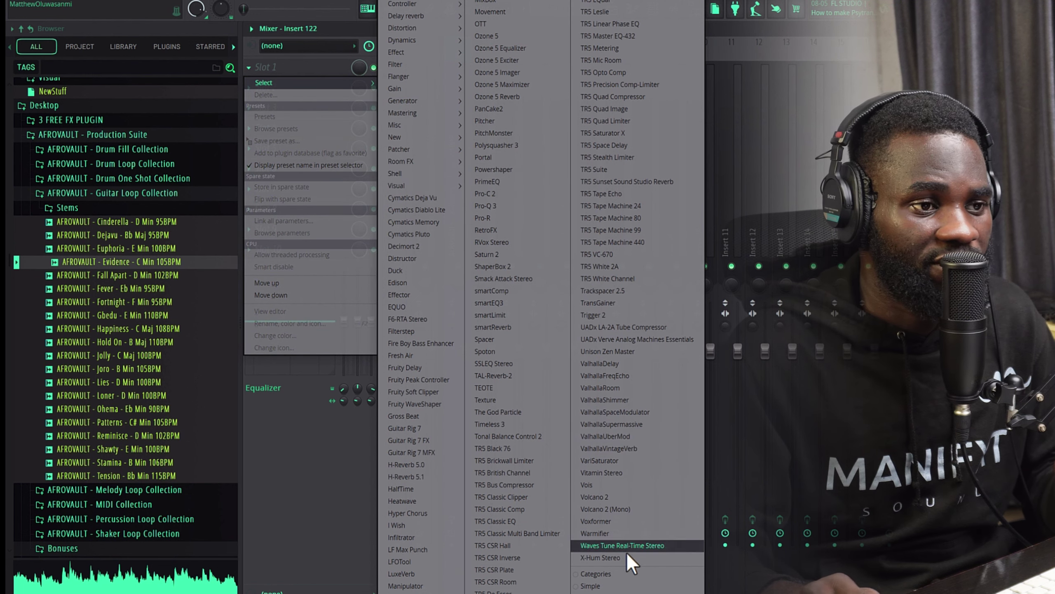
left_click(635, 449)
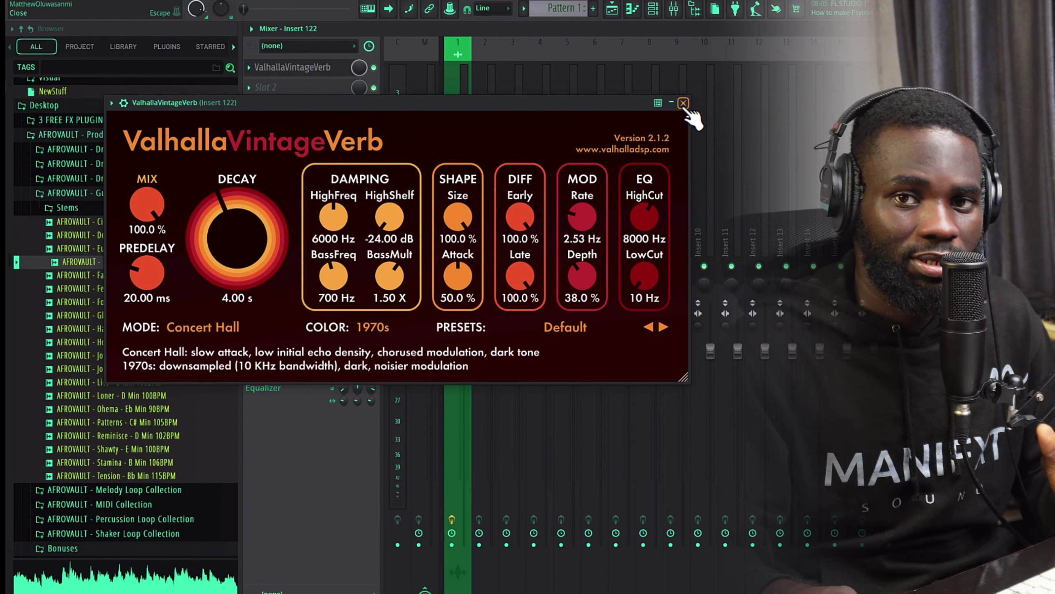
left_click(682, 104)
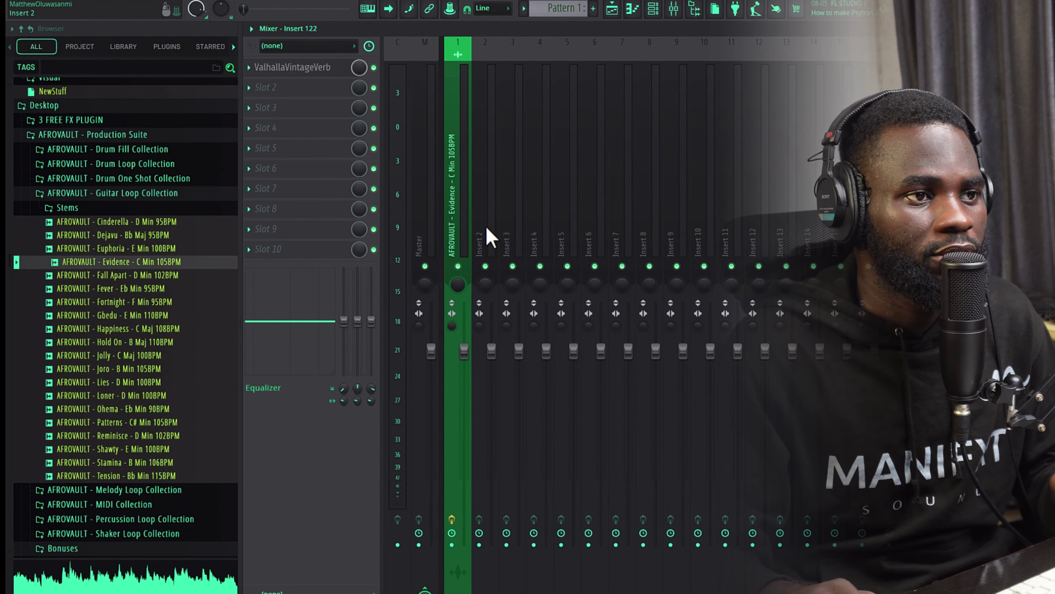
Send the guitar's mixer track to Insert 122 at 32% and play back the loop.
left_click(465, 208)
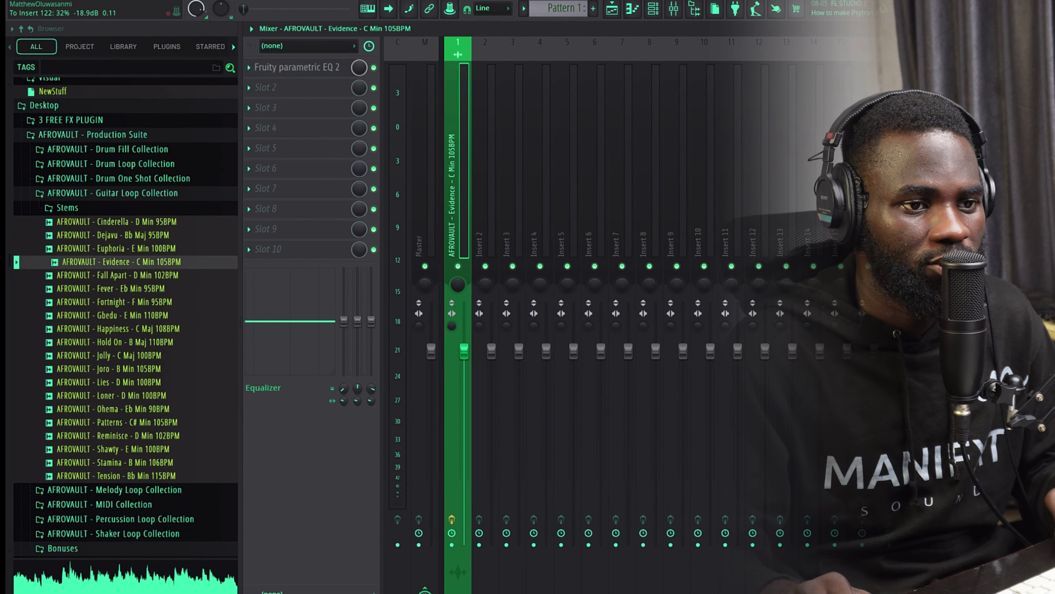
key("space")
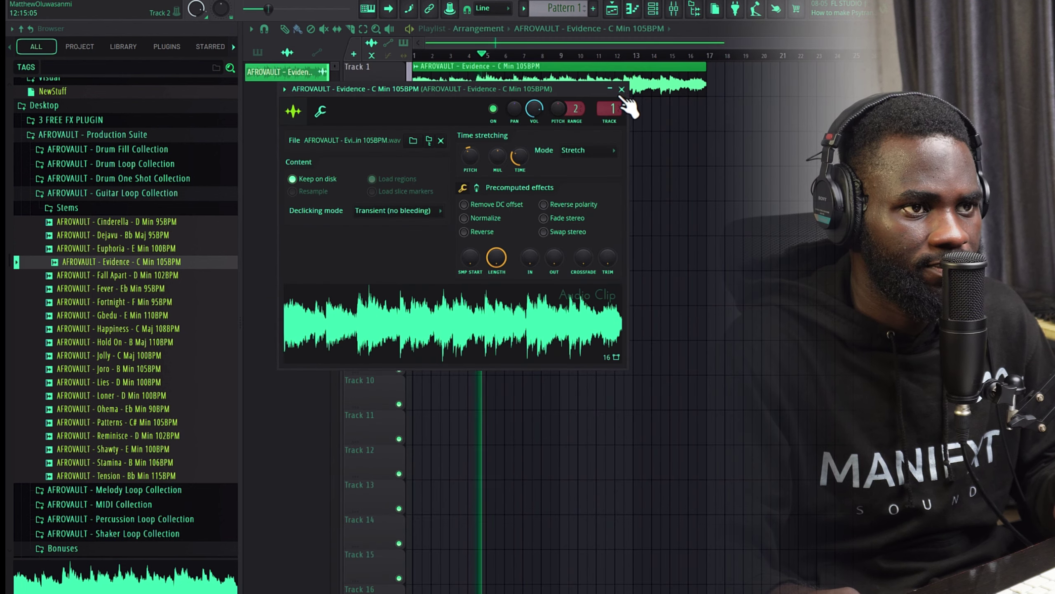
left_click(617, 106)
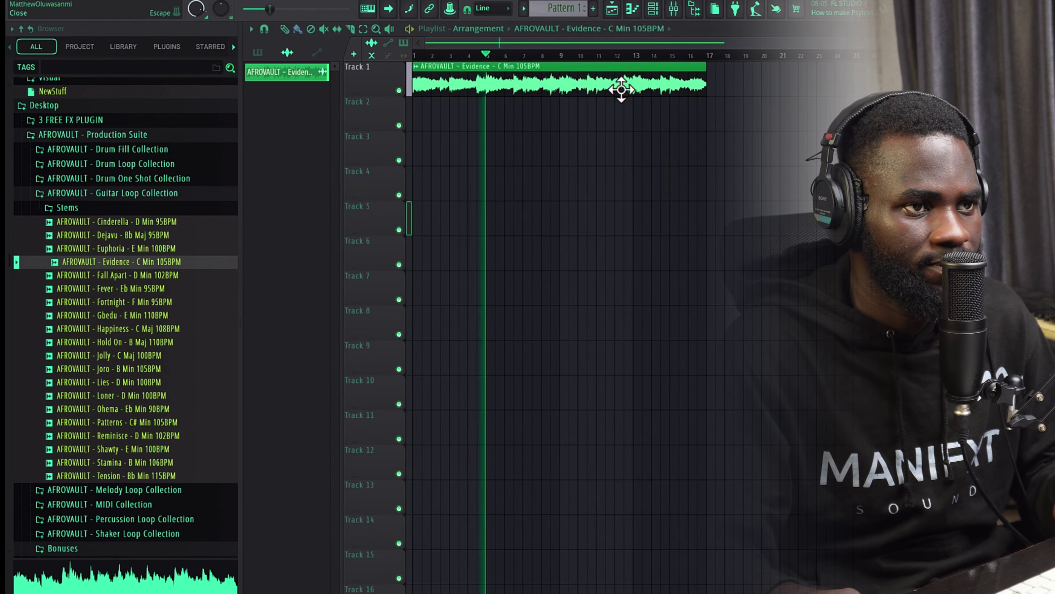
left_click(702, 212)
right_click(702, 212)
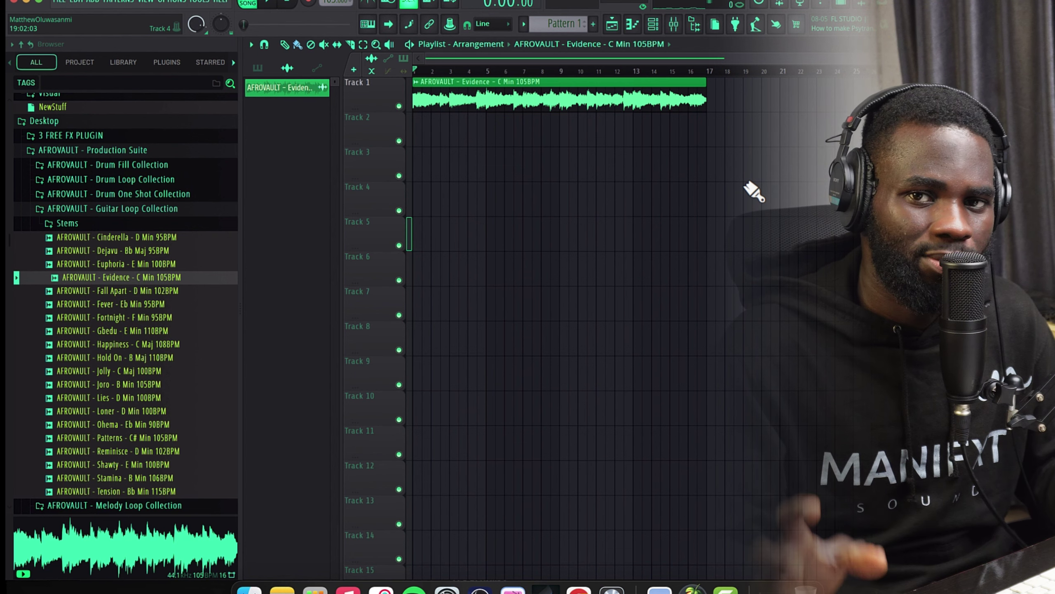
Add a Kontakt instrument channel and try out notes on it while the guitar loop plays.
left_click(664, 36)
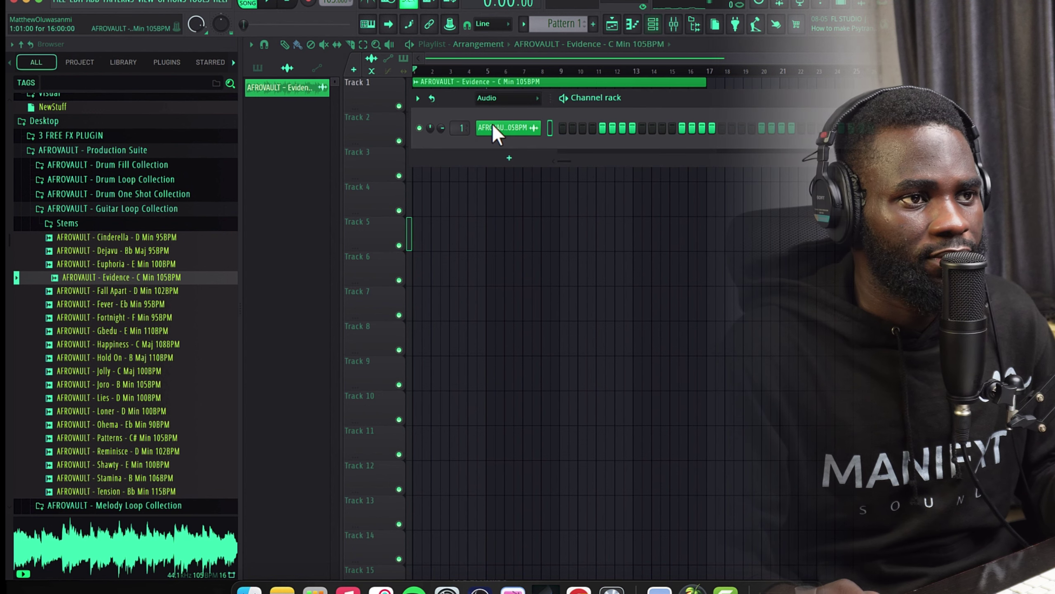
left_click(505, 161)
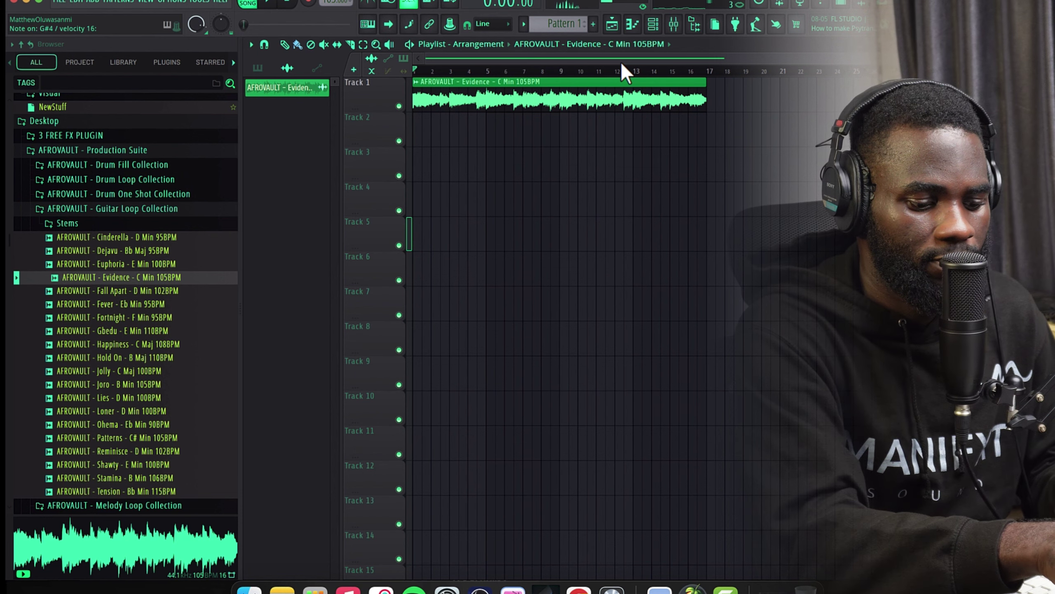
key("space")
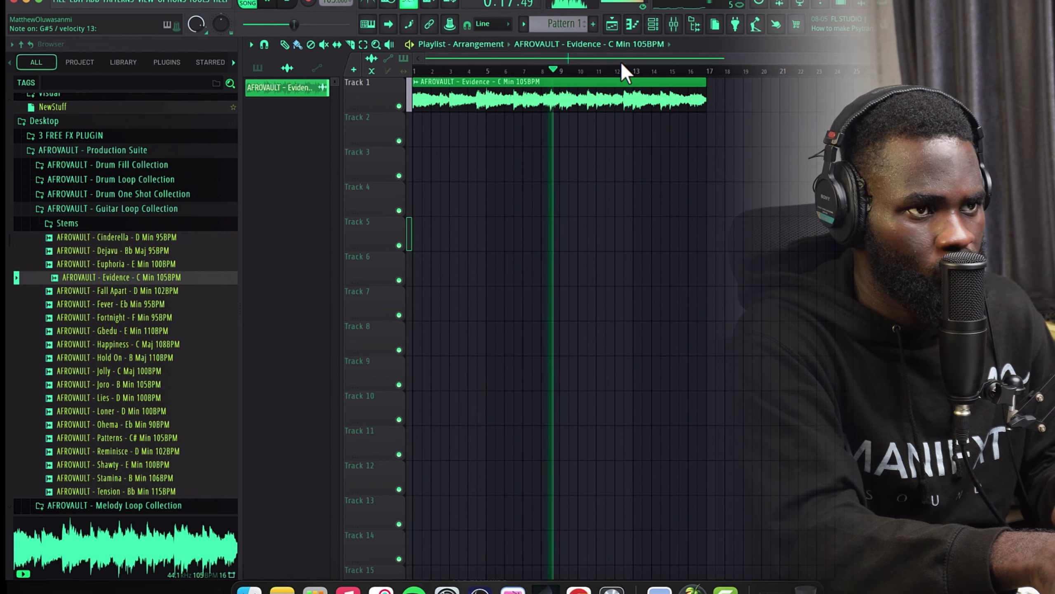
key("space")
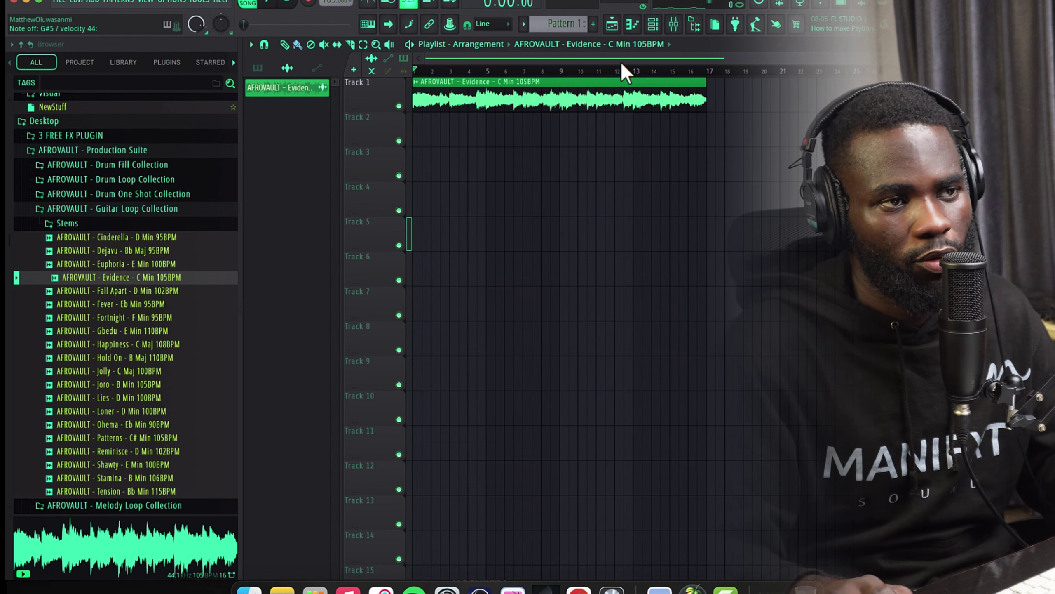
Record sustained Kontakt notes over the guitar loop into Pattern 1, using the notes and automation recording mode.
left_click(663, 33)
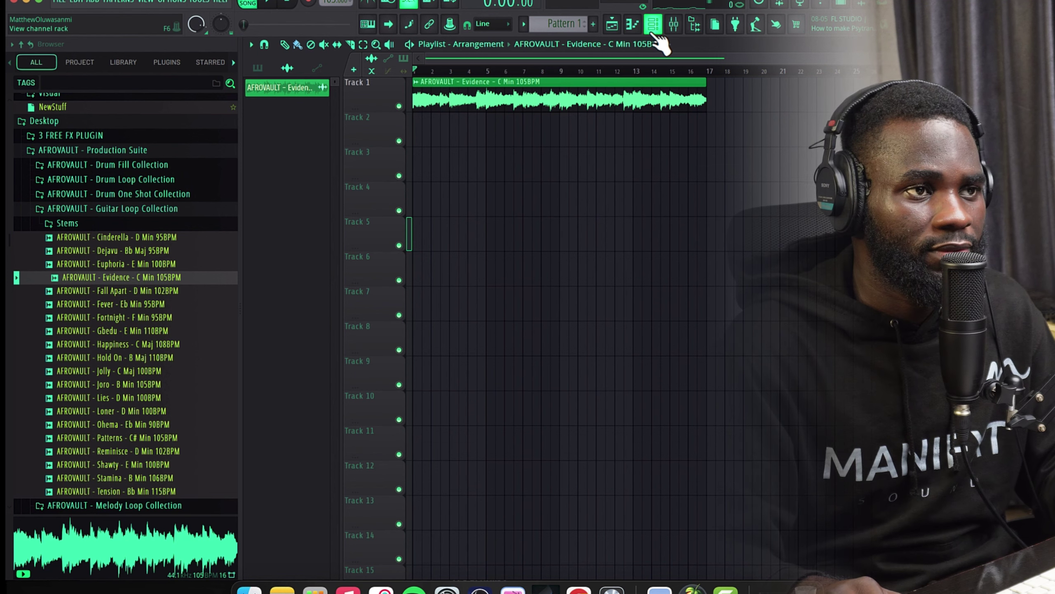
left_click(311, 3)
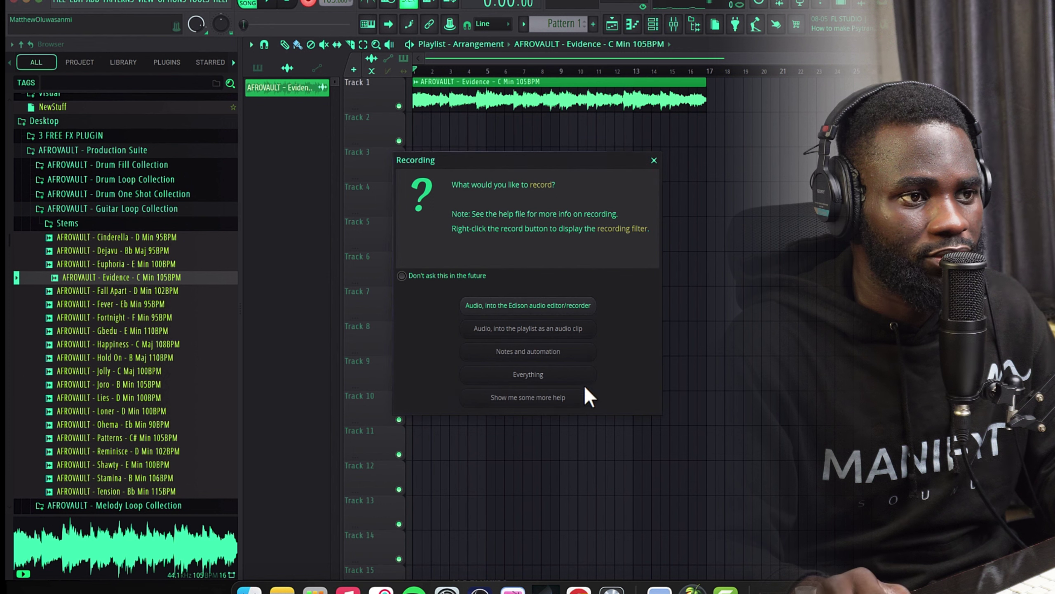
left_click(524, 351)
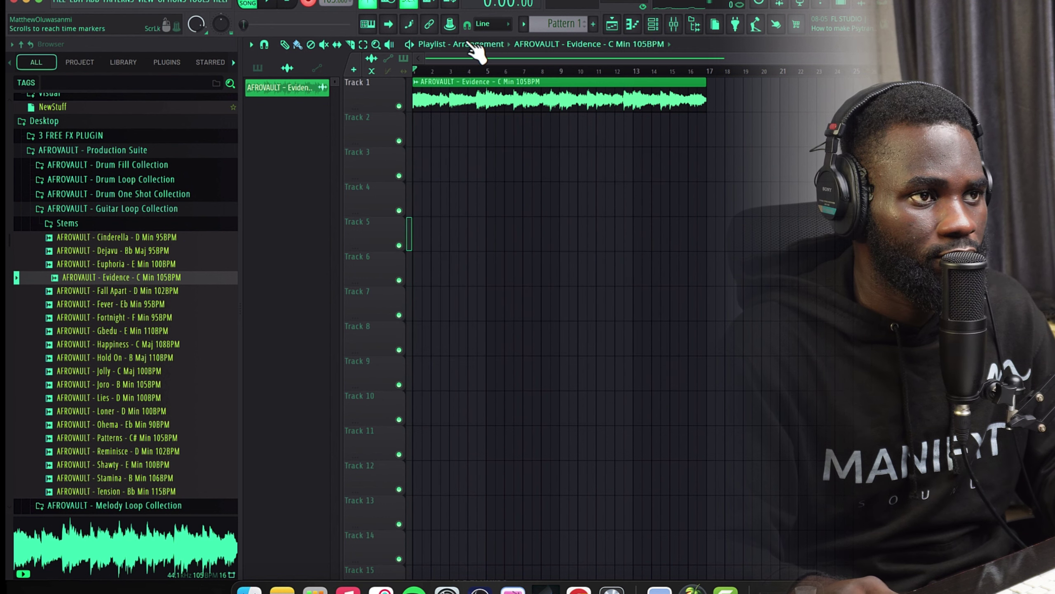
key("space")
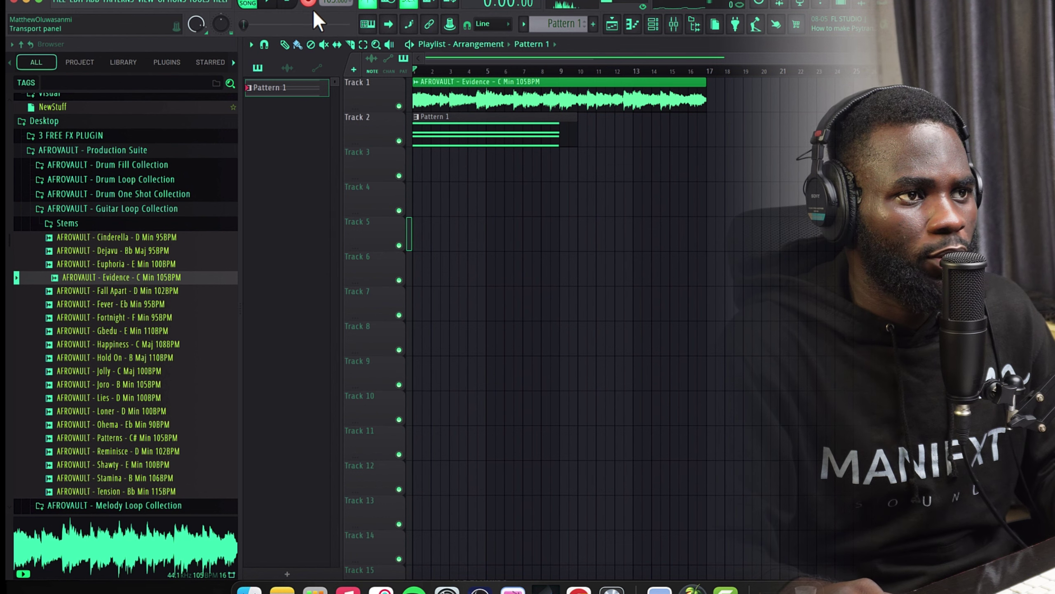
Extend all the Kontakt notes in Pattern 1 so they span the full 16 bars of the guitar loop, and play them back.
double_click(475, 140)
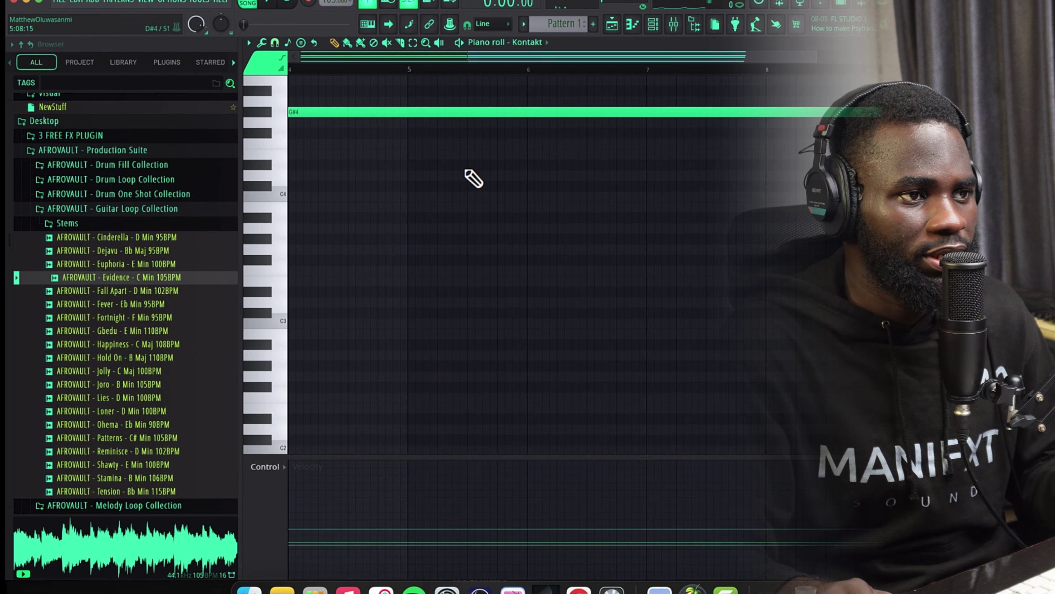
key("ctrl+a")
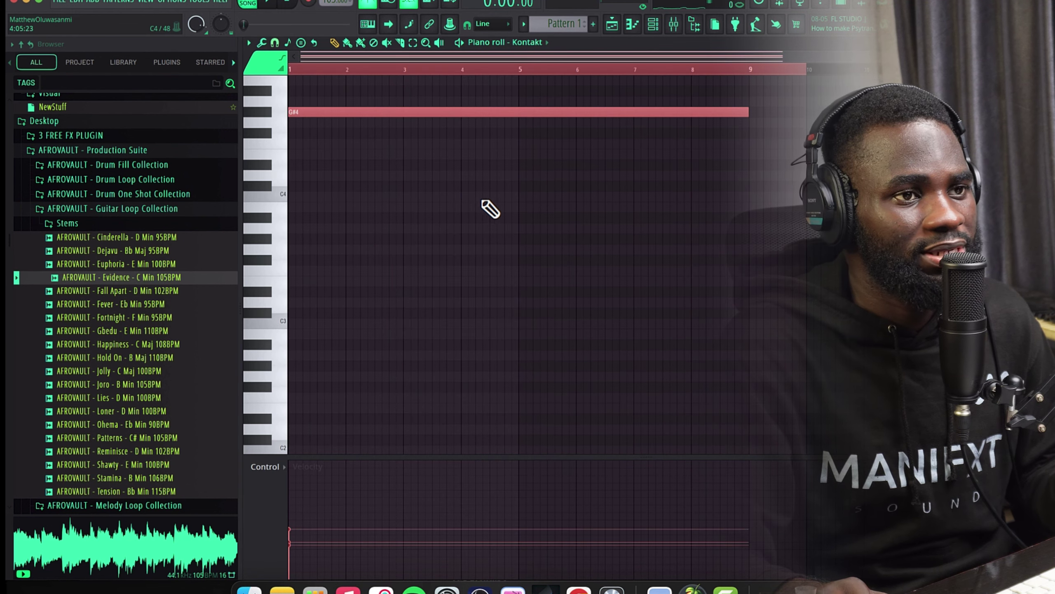
scroll(486, 218, "up", 1)
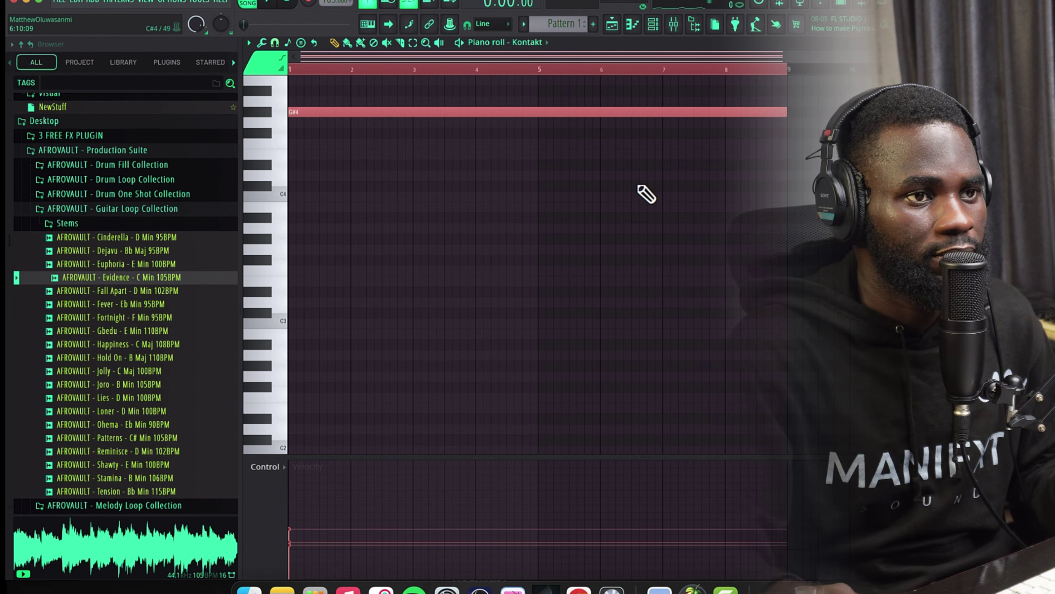
scroll(610, 211, "up", 3)
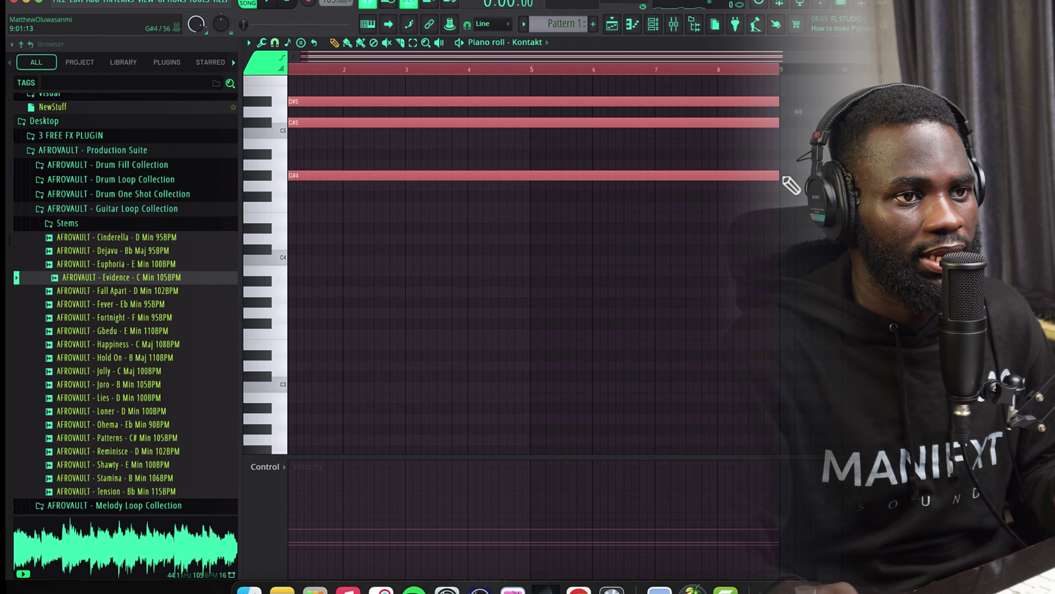
scroll(566, 266, "right", 10)
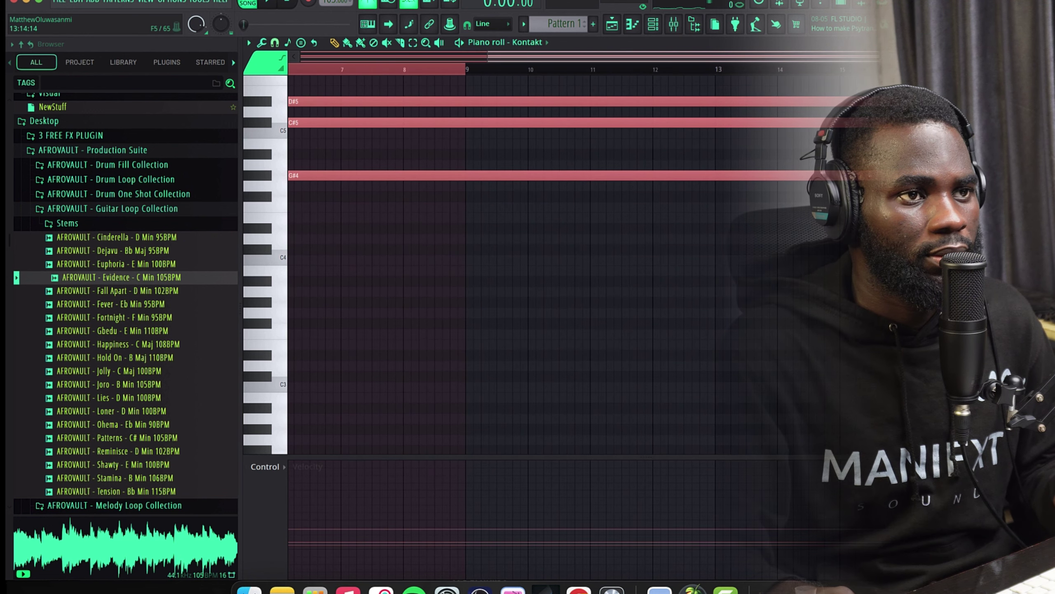
left_click(618, 28)
key("space")
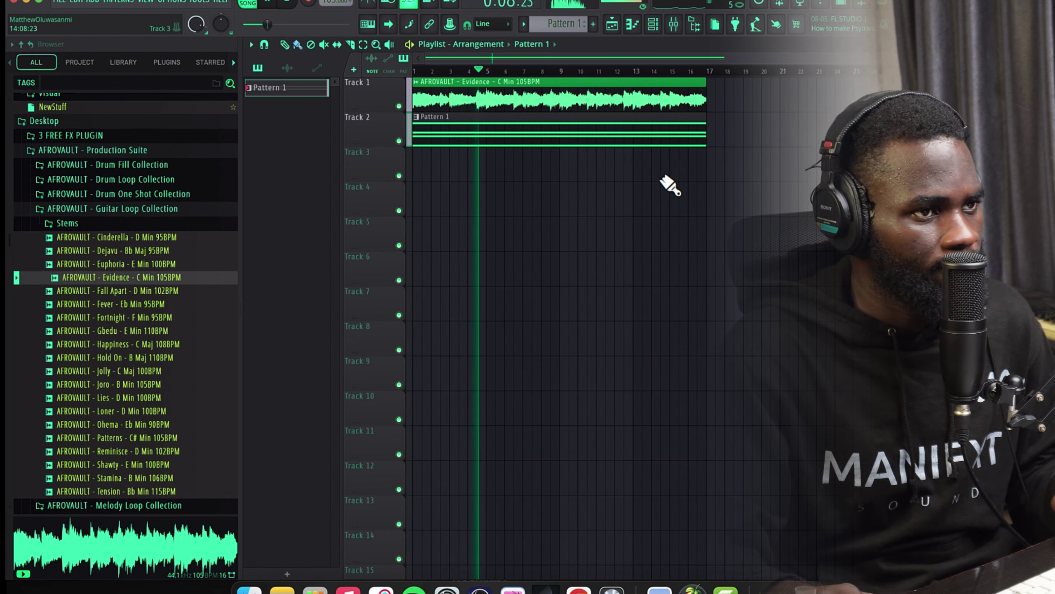
key("space")
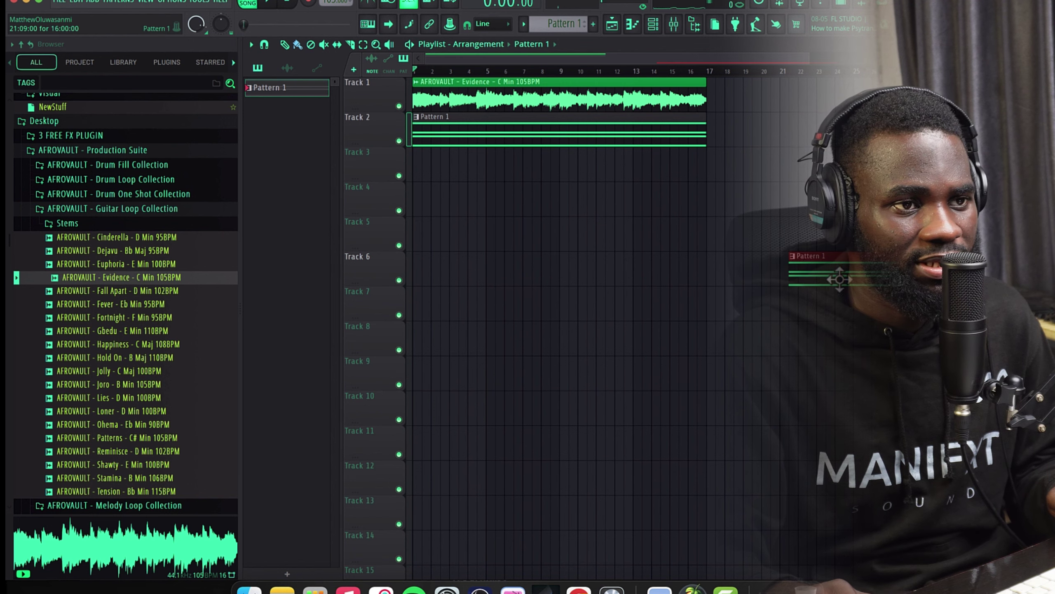
Consolidate the Pattern 1 clip to audio on Track 2 beneath the guitar loop, and play both tracks.
left_click_drag(833, 277, 832, 278)
scroll(859, 185, "down", 3)
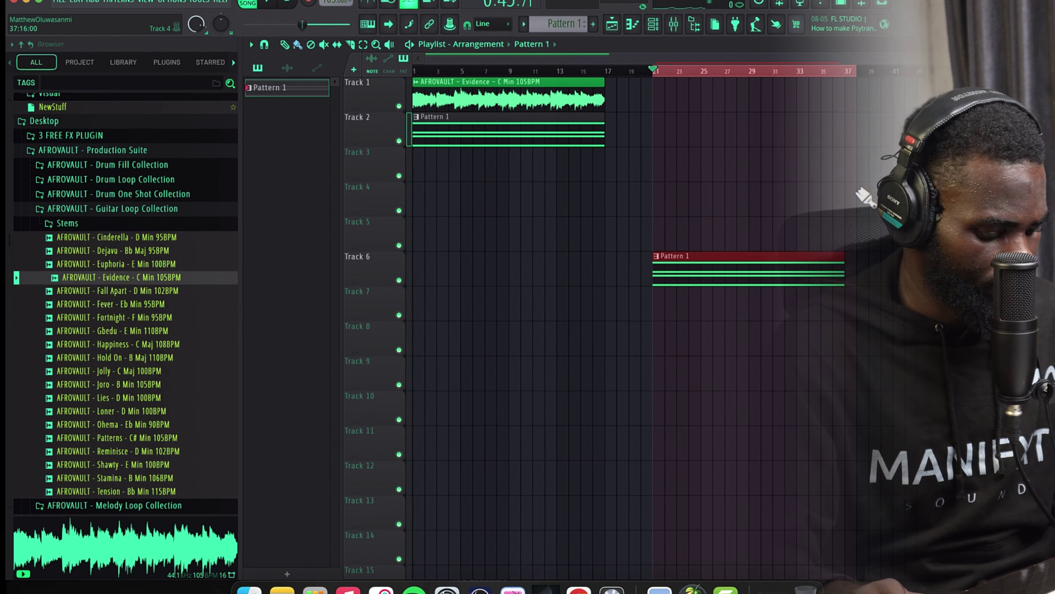
key("ctrl+alt+c")
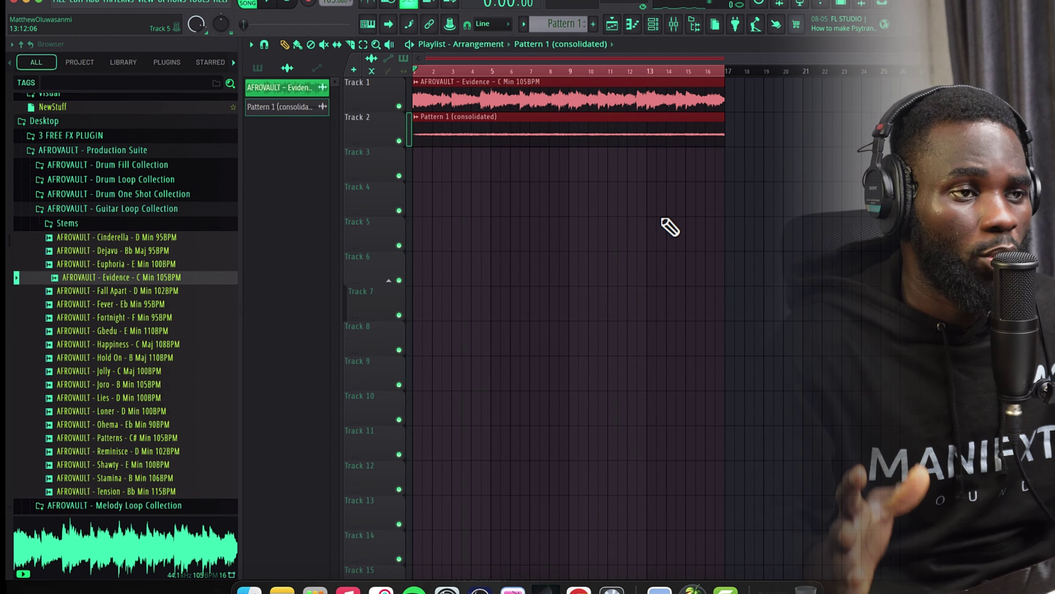
key("space")
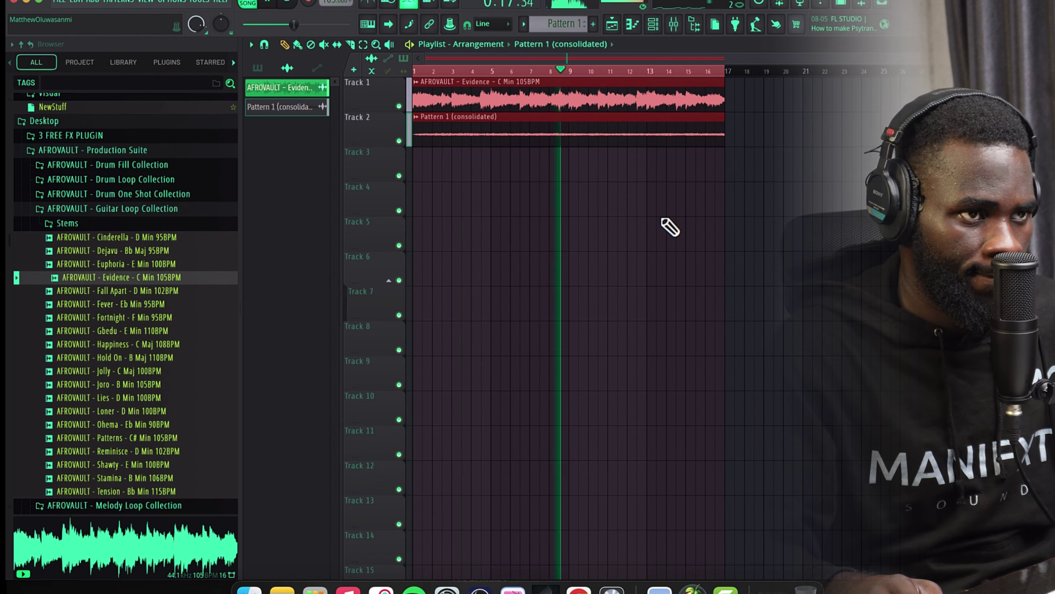
key("space")
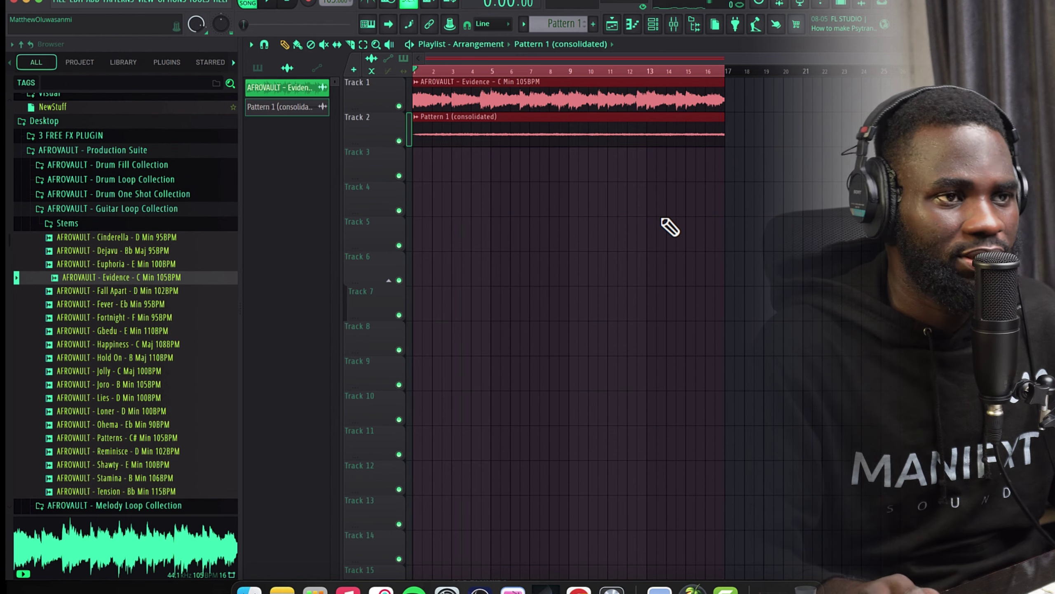
Load the SYNTHAGE 1.4 instrument in a Kontakt channel and try out notes on it while the arrangement plays.
left_click(653, 26)
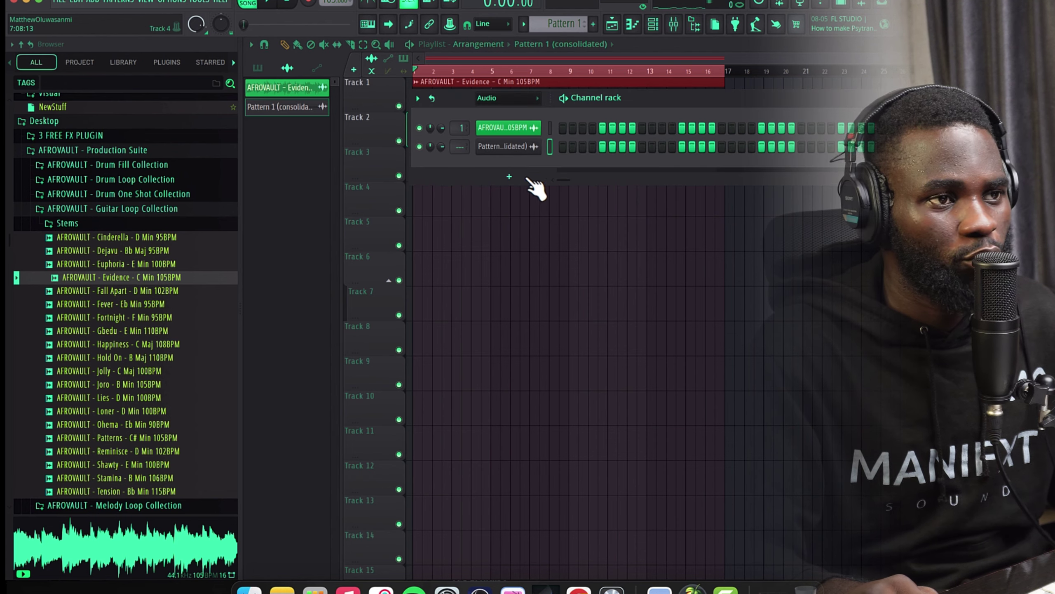
left_click(509, 176)
left_click(817, 59)
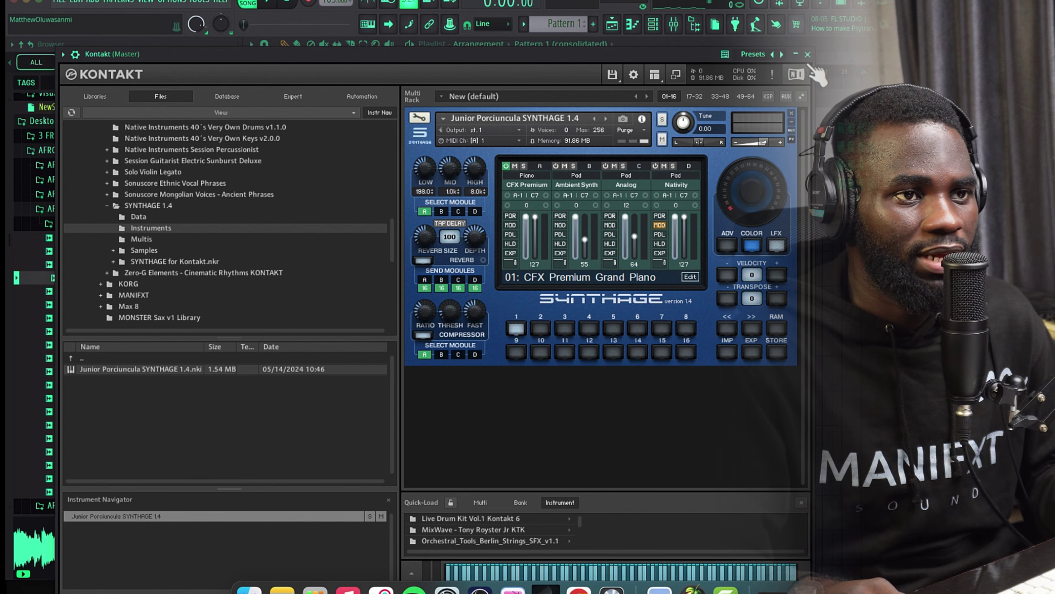
left_click(808, 54)
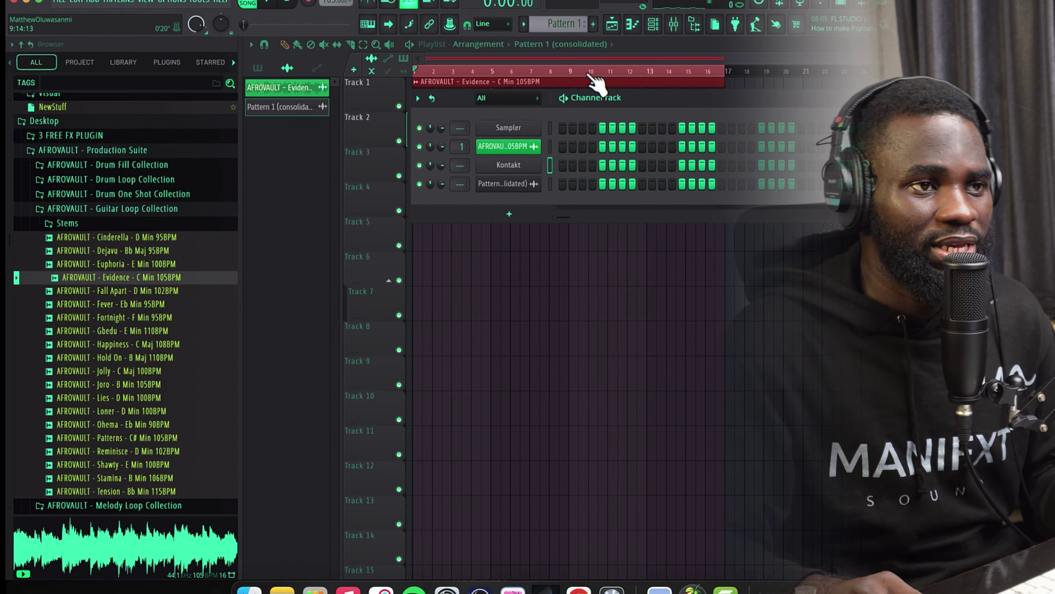
left_click(597, 59)
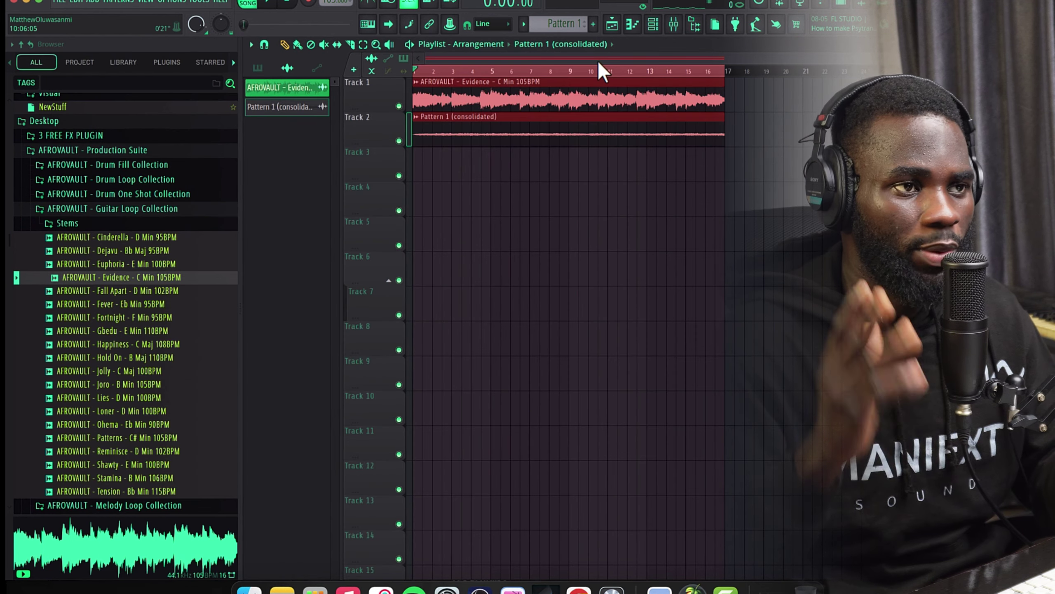
key("space")
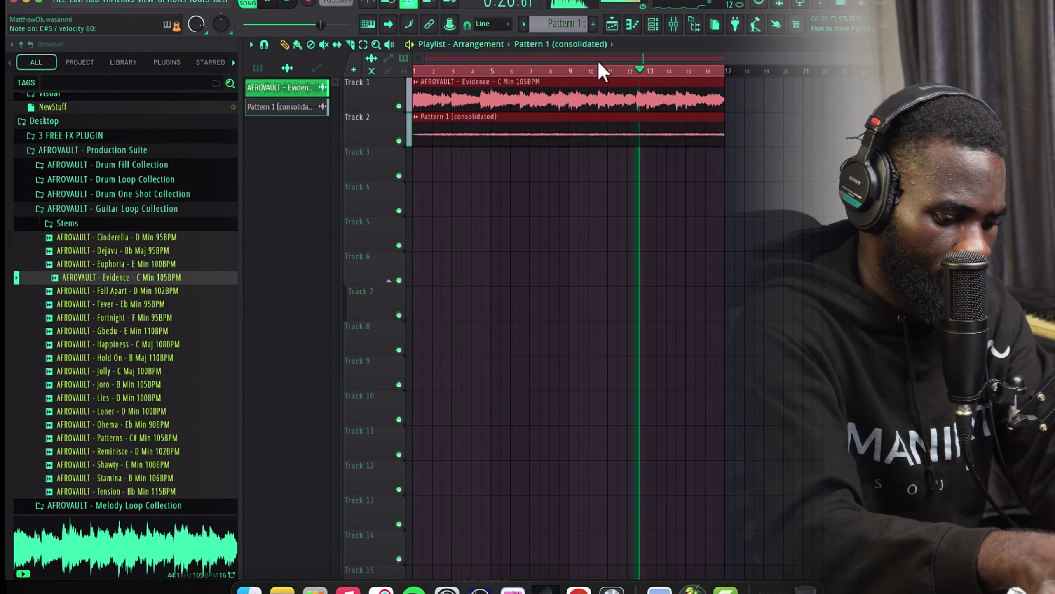
key("space")
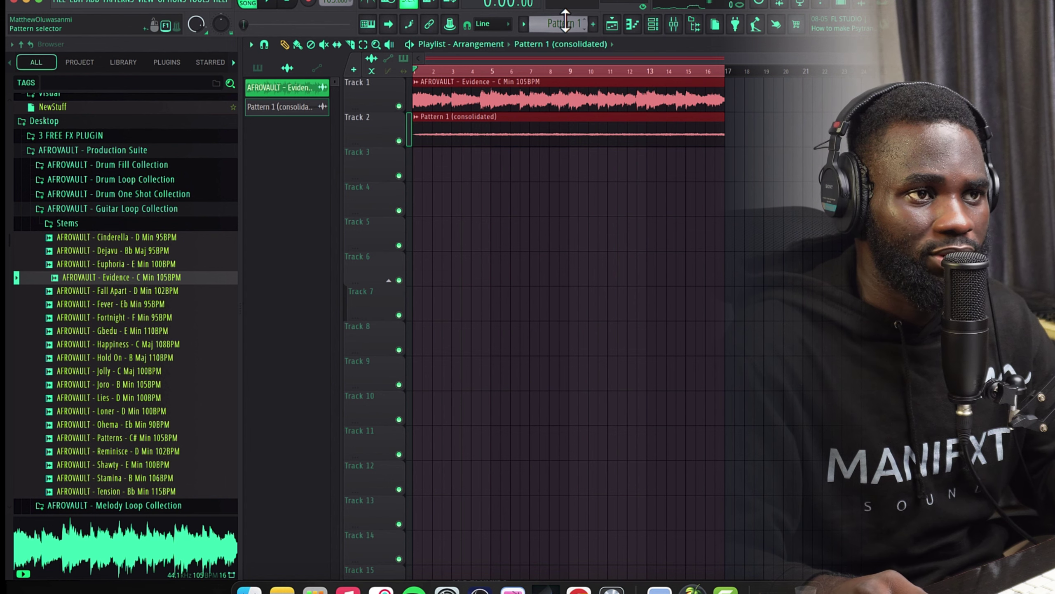
Switch to Pattern 2 and record a Kontakt chord progression into it over the first eight bars of the guitar loop.
scroll(565, 20, "down", 1)
left_click(653, 25)
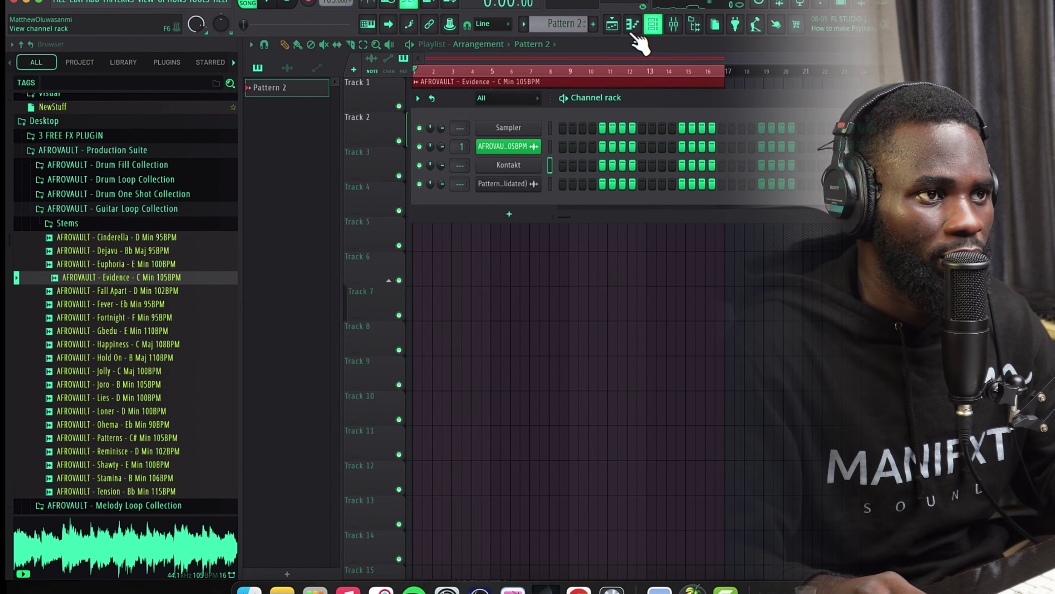
left_click(533, 57)
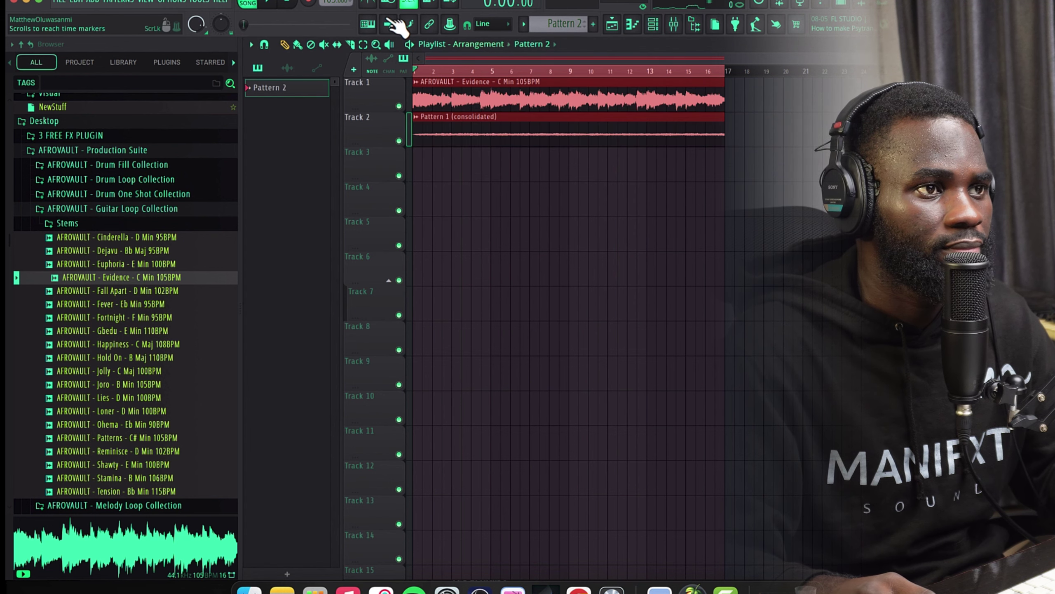
left_click(310, 7)
left_click(561, 370)
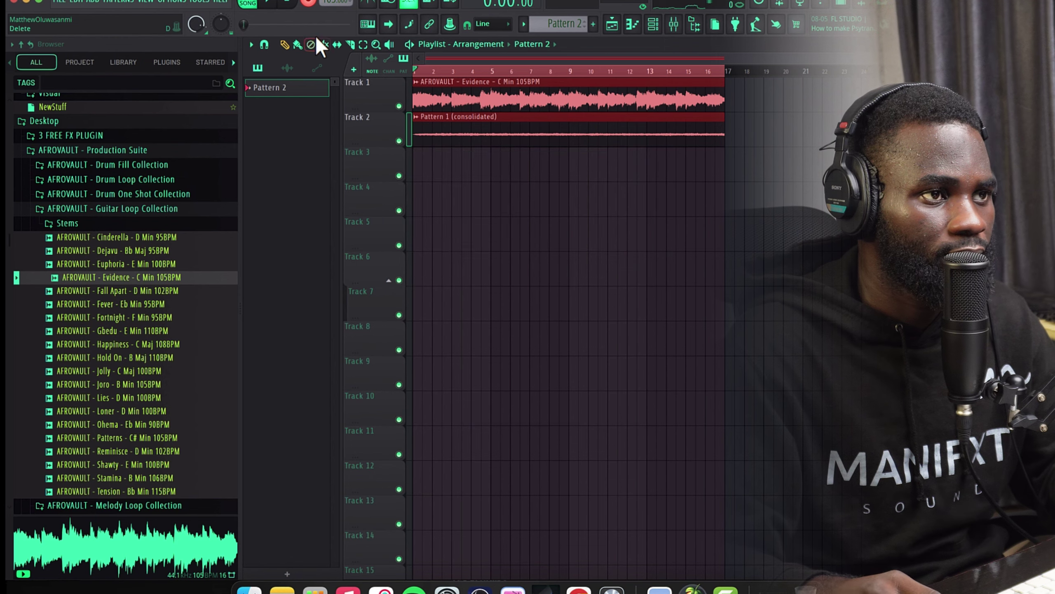
left_click(277, 10)
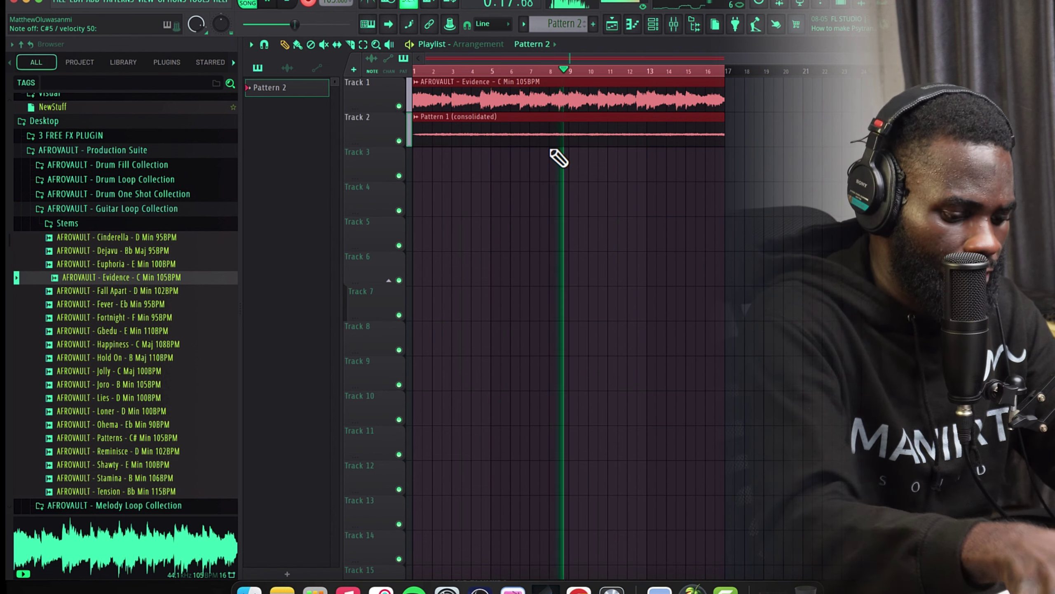
key("space")
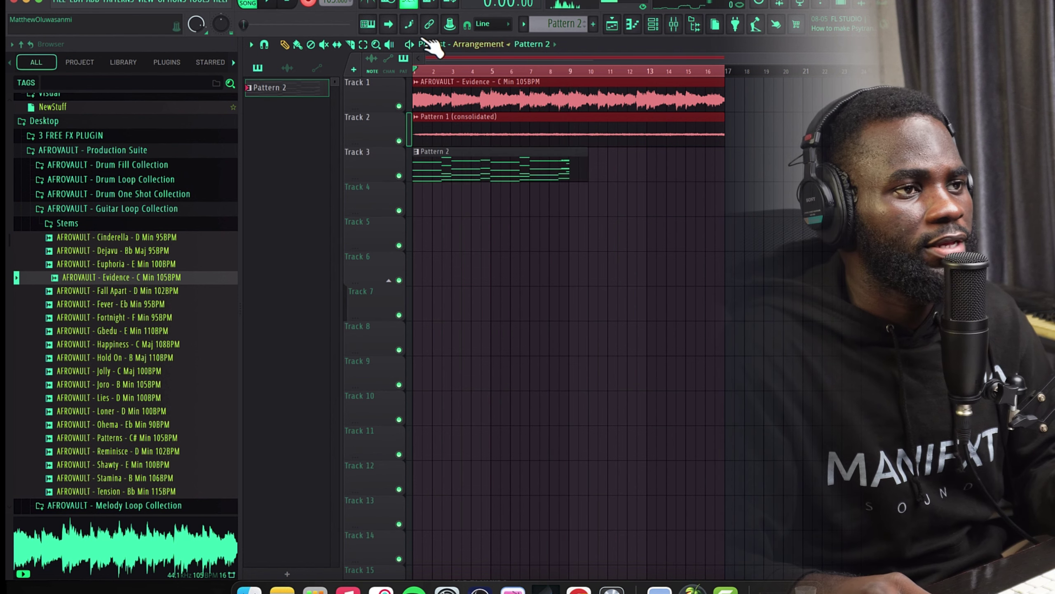
Examine the recorded Pattern 2 notes in the piano roll during playback, especially the ending around bars 8 and 9.
double_click(465, 175)
scroll(478, 261, "down", 5)
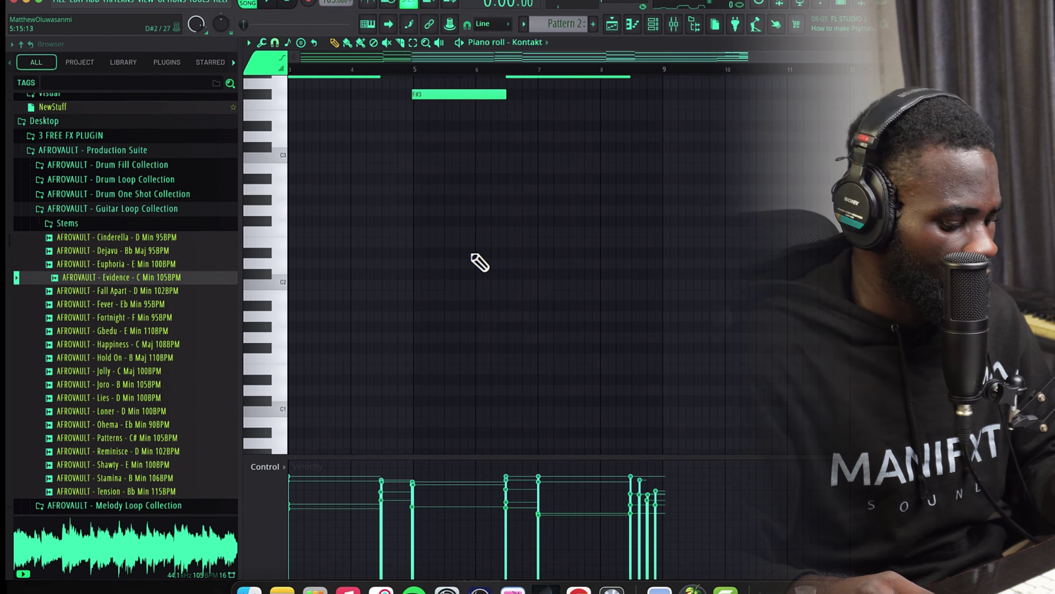
scroll(478, 260, "up", 5)
key("space")
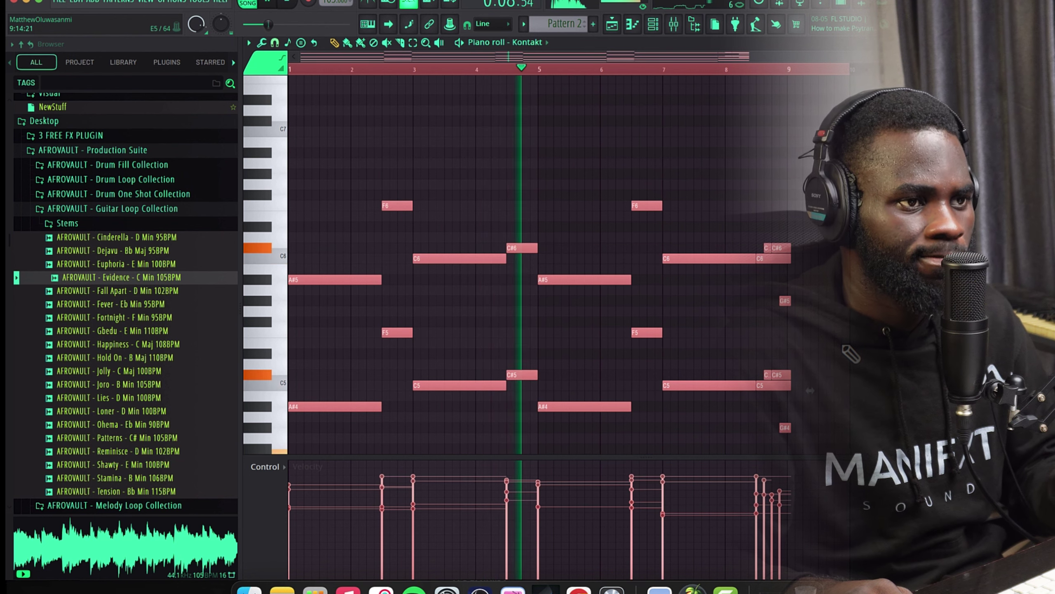
scroll(730, 370, "down", 3)
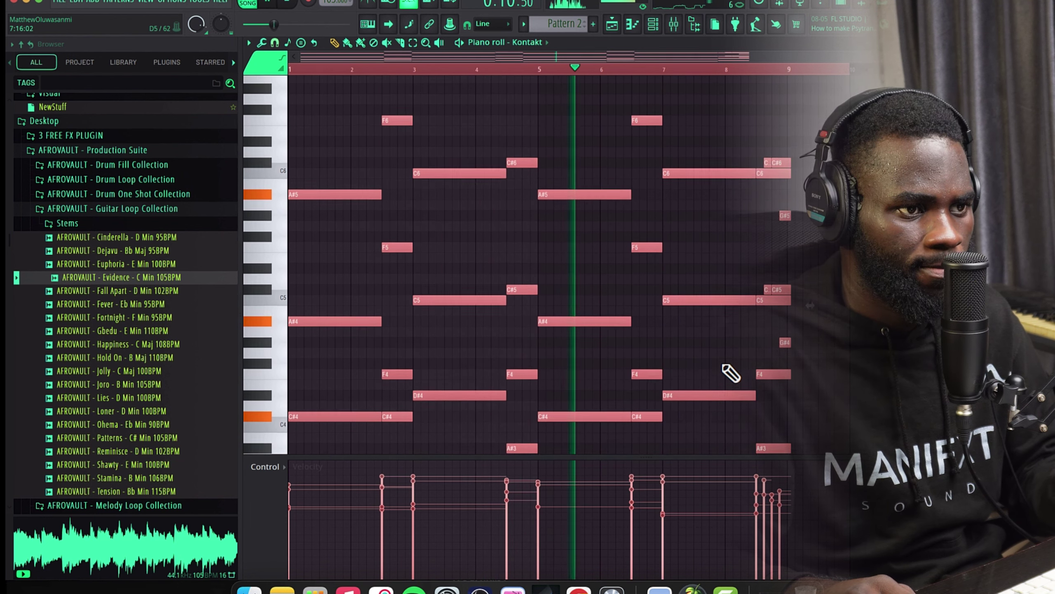
scroll(730, 373, "up", 2, "ctrl")
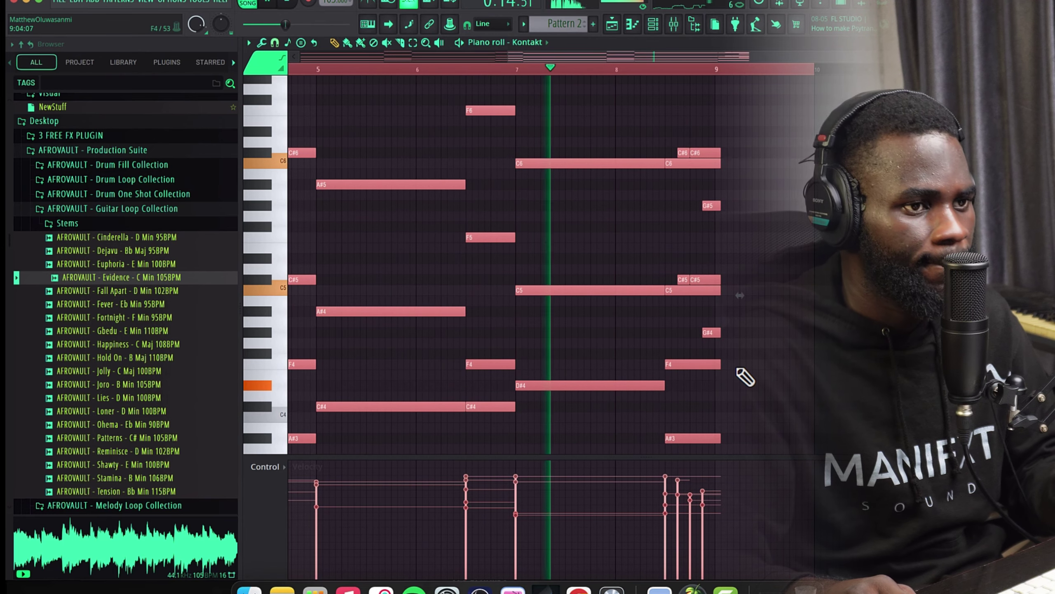
scroll(745, 375, "up", 1, "ctrl")
left_click(763, 365)
right_click(763, 366)
scroll(752, 359, "up", 1, "ctrl")
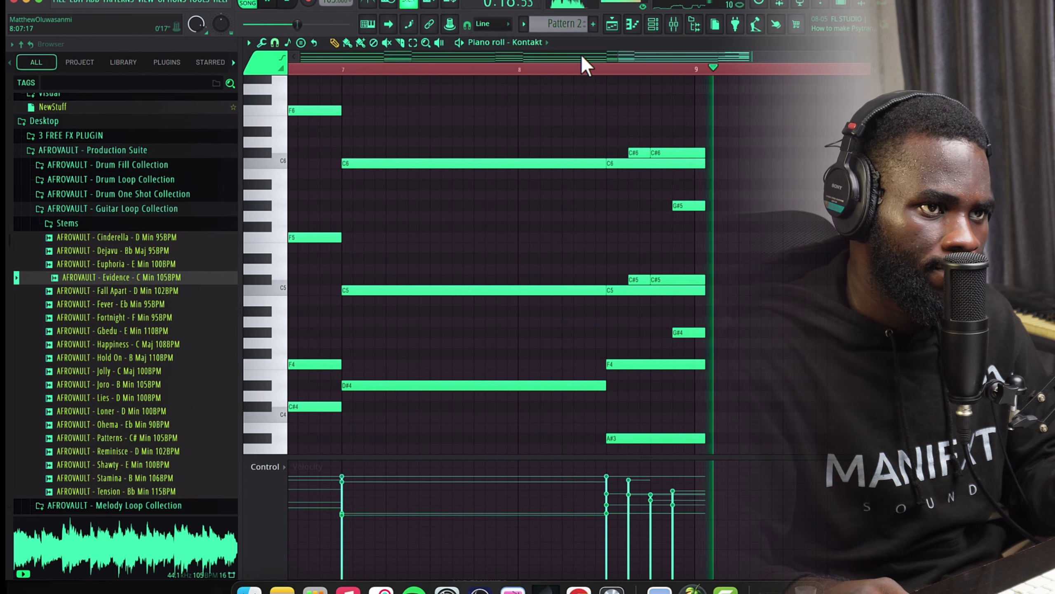
Shorten the last overlapping C6 and C5 notes before bar 9, and lower the final C#6 and C#5 notes to C6 and C5.
left_click(602, 69)
scroll(632, 247, "up", 2, "ctrl")
key("space")
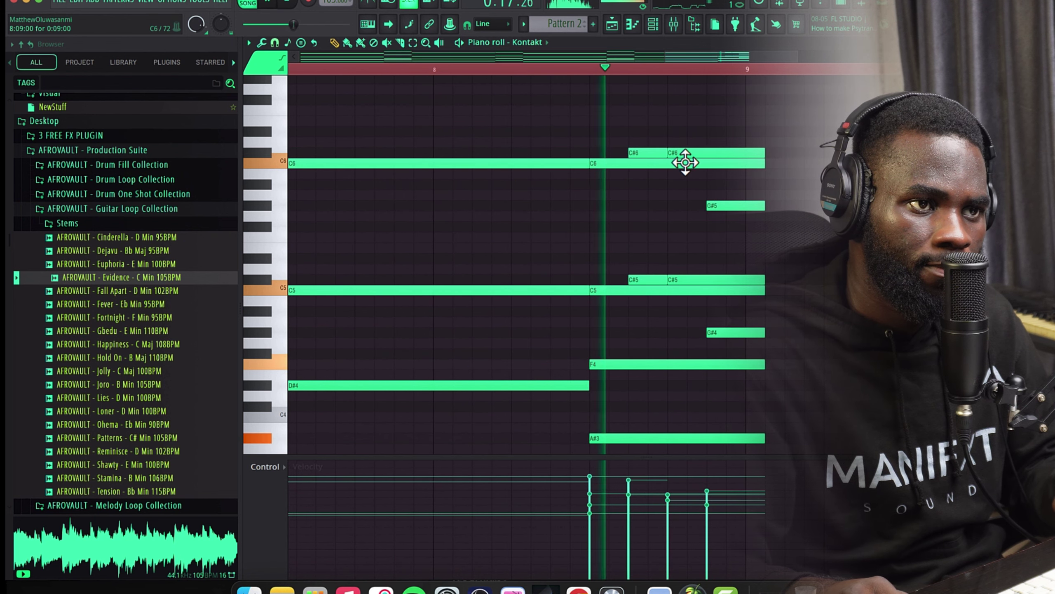
key("space")
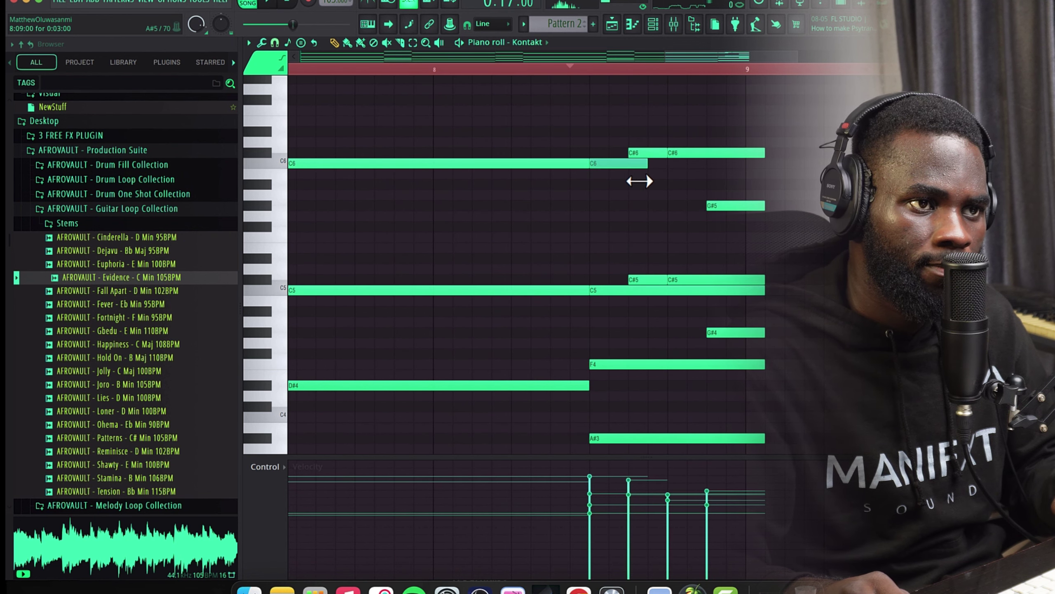
key("space")
key("space")
left_click_drag(683, 154, 683, 169)
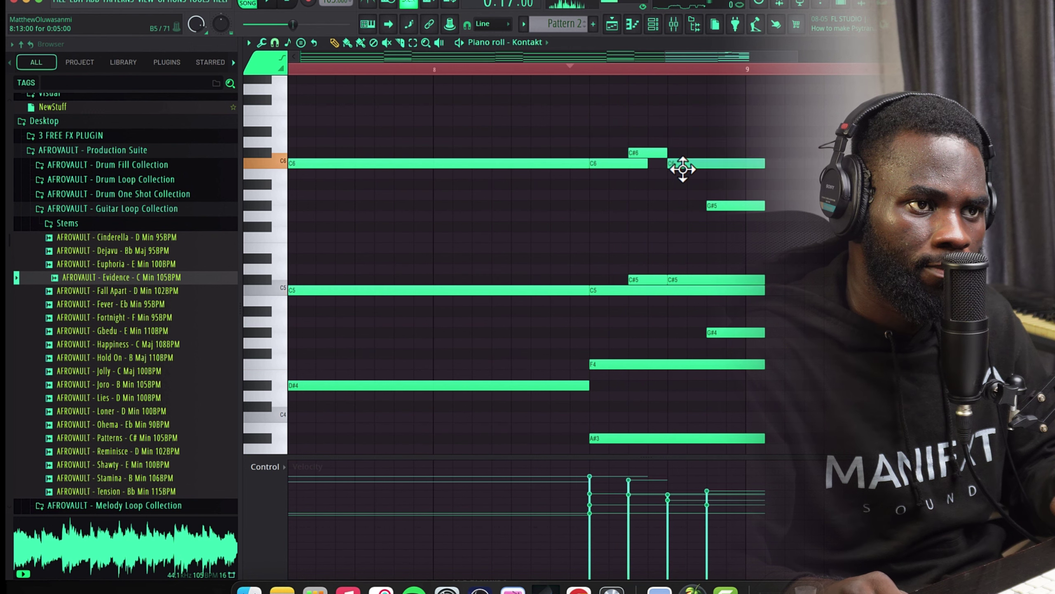
key("space")
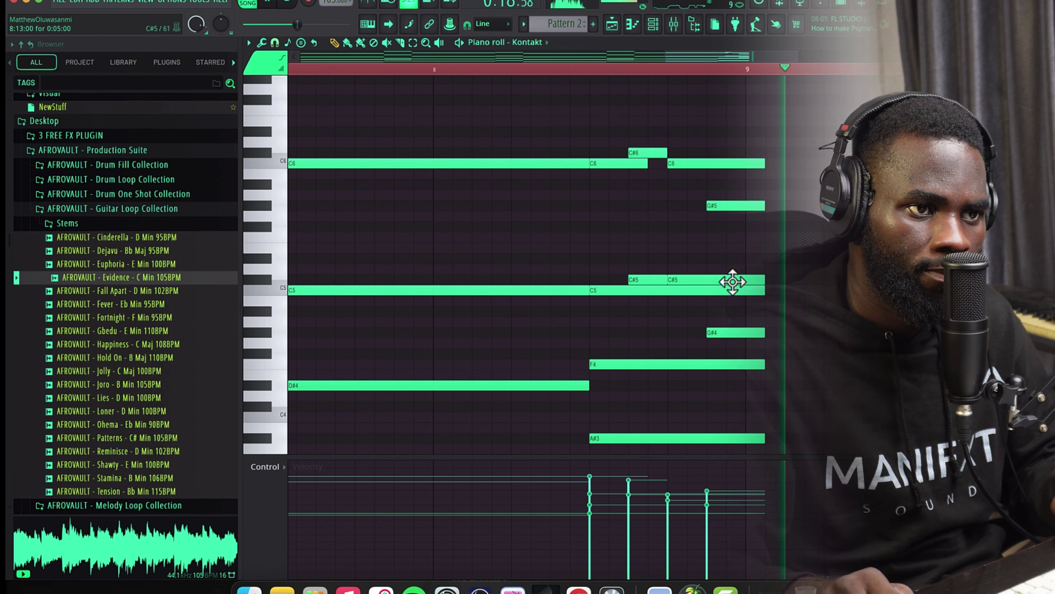
left_click_drag(764, 293, 634, 293)
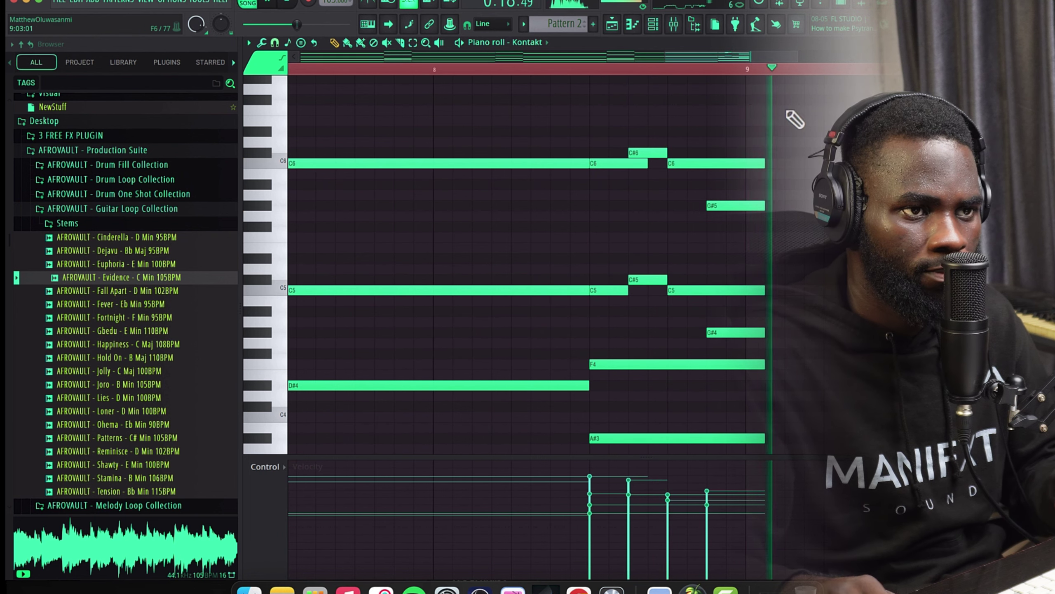
Trim the closing notes of Pattern 2 together so that they all end at bar 9.
left_click_drag(795, 120, 686, 449)
left_click_drag(765, 351, 746, 363)
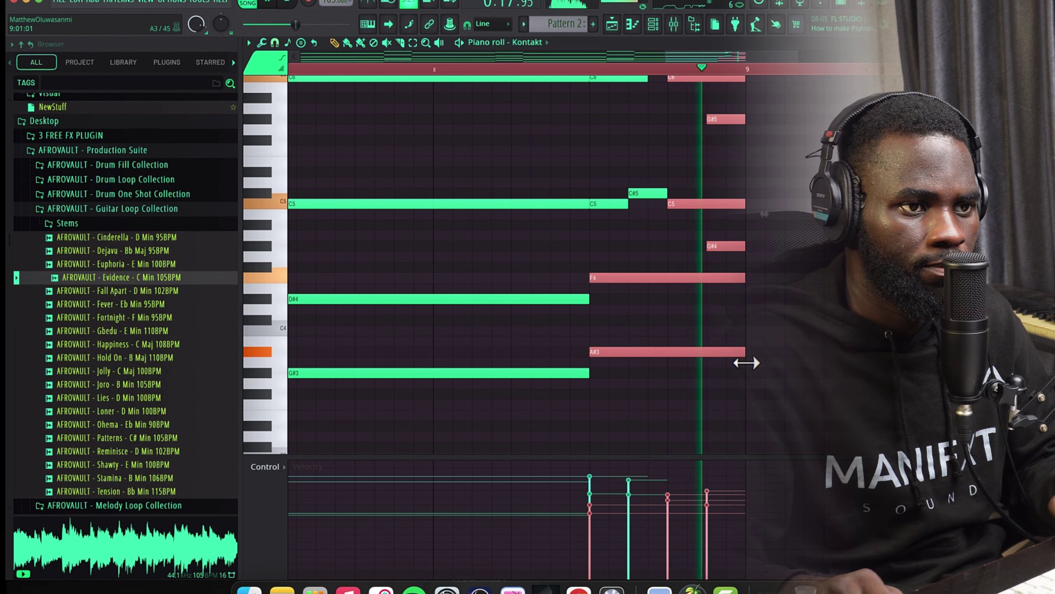
Route the Kontakt channel to mixer track 2 with a 32% send to Insert 122, and return to the playlist.
left_click(609, 23)
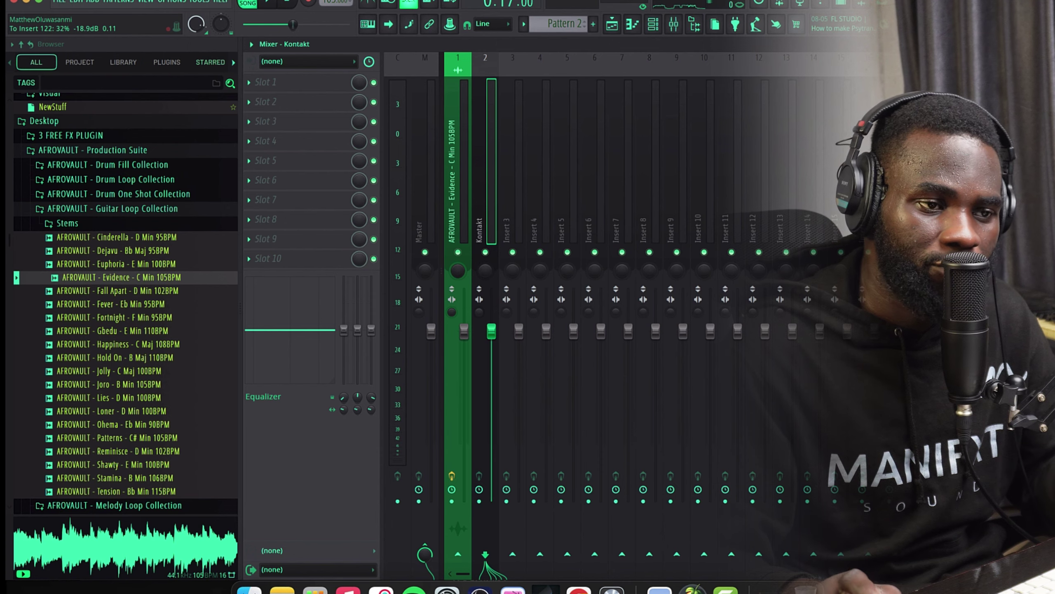
key("F5")
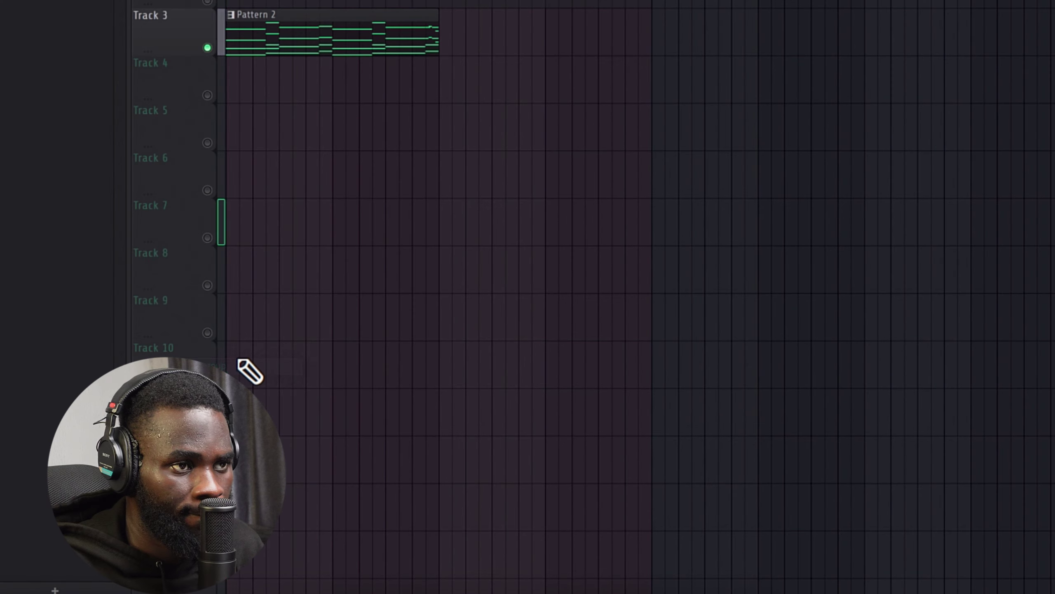
Play the arrangement and check the levels of the Kontakt track and Insert 122 in the mixer.
key("space")
key("F9")
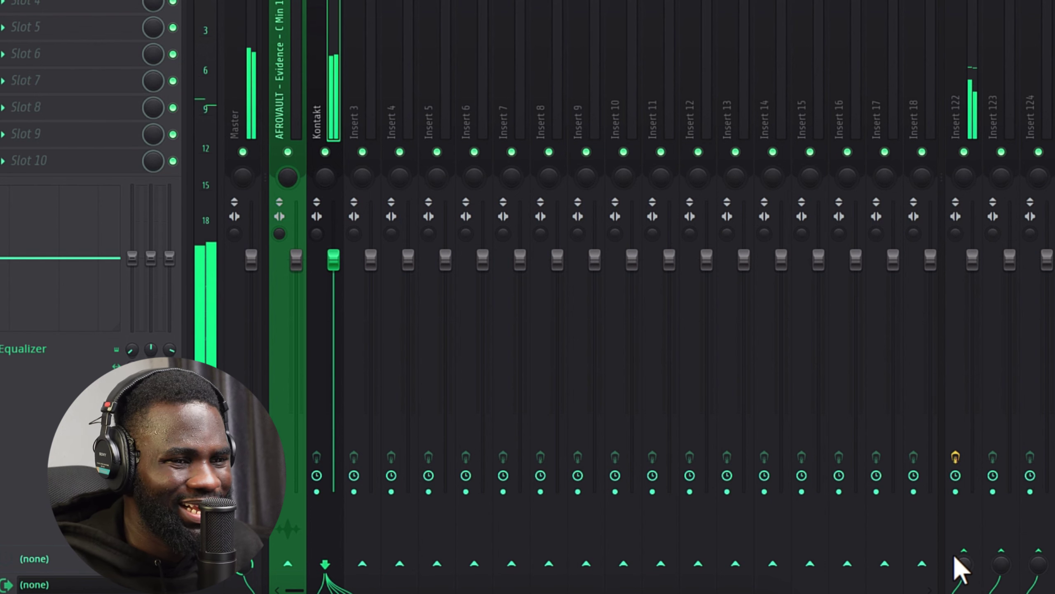
scroll(963, 564, "up", 2)
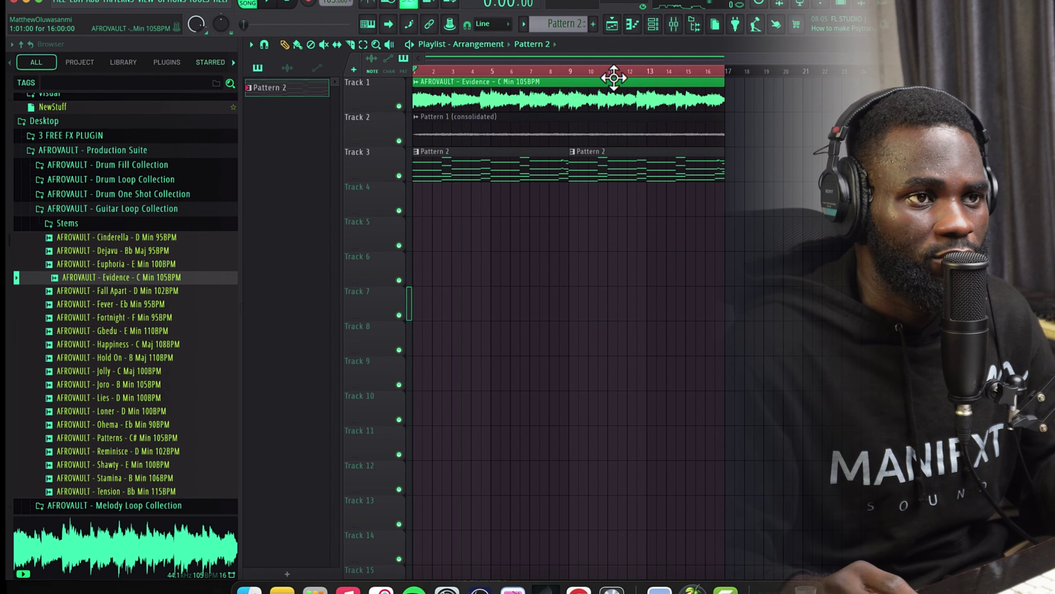
Switch to the empty Pattern 3 and add a Lounge Lizard EP-4 channel for a new part.
left_click(659, 32)
scroll(564, 28, "up", 1)
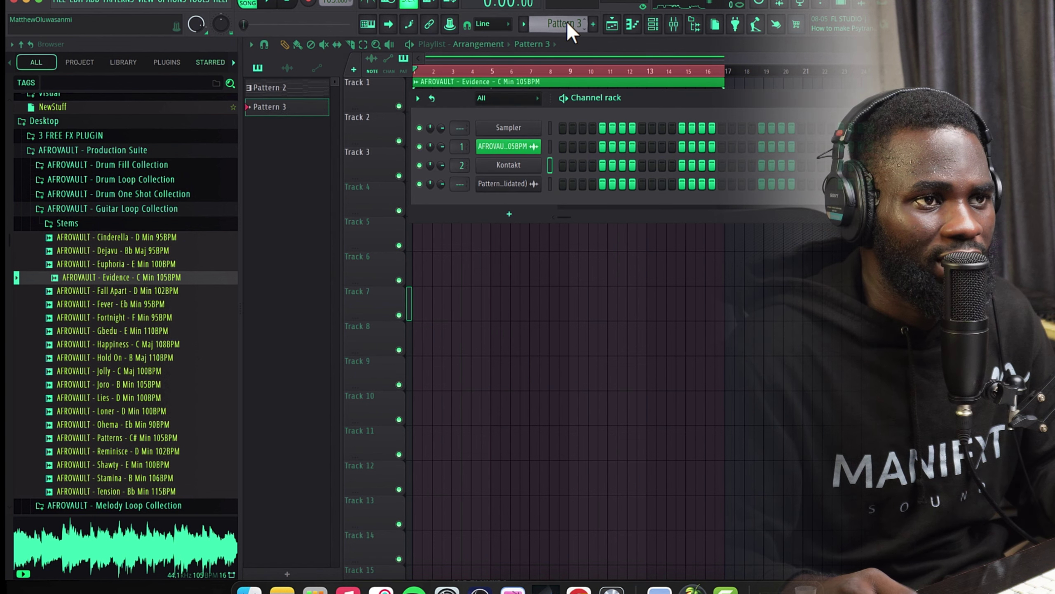
left_click(510, 215)
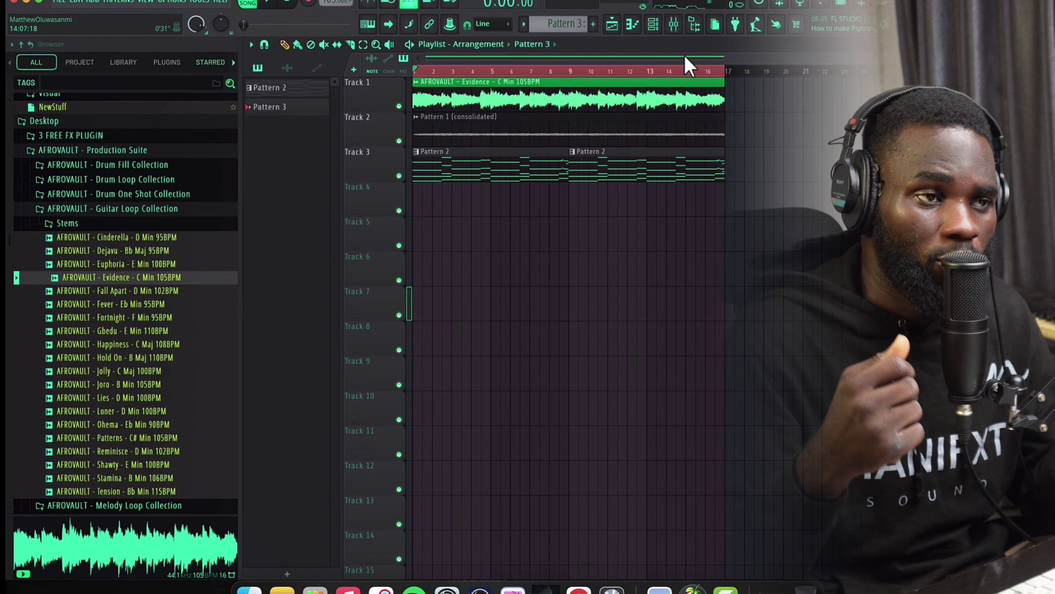
Play the arrangement from bar 1 and rehearse the Lounge Lizard EP-4 part live over the first eight bars.
key("space")
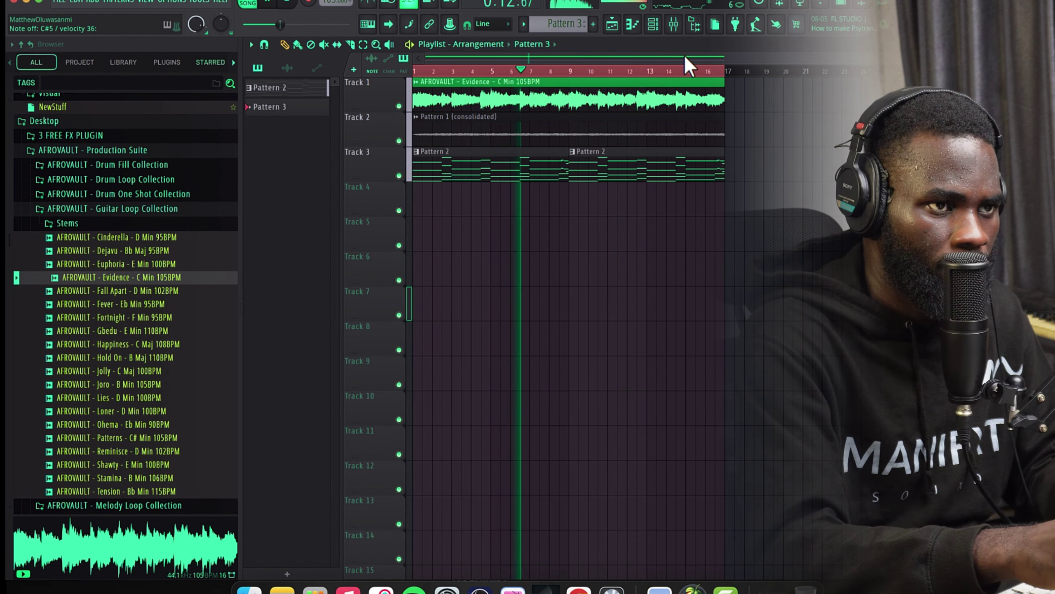
key("space")
key("space")
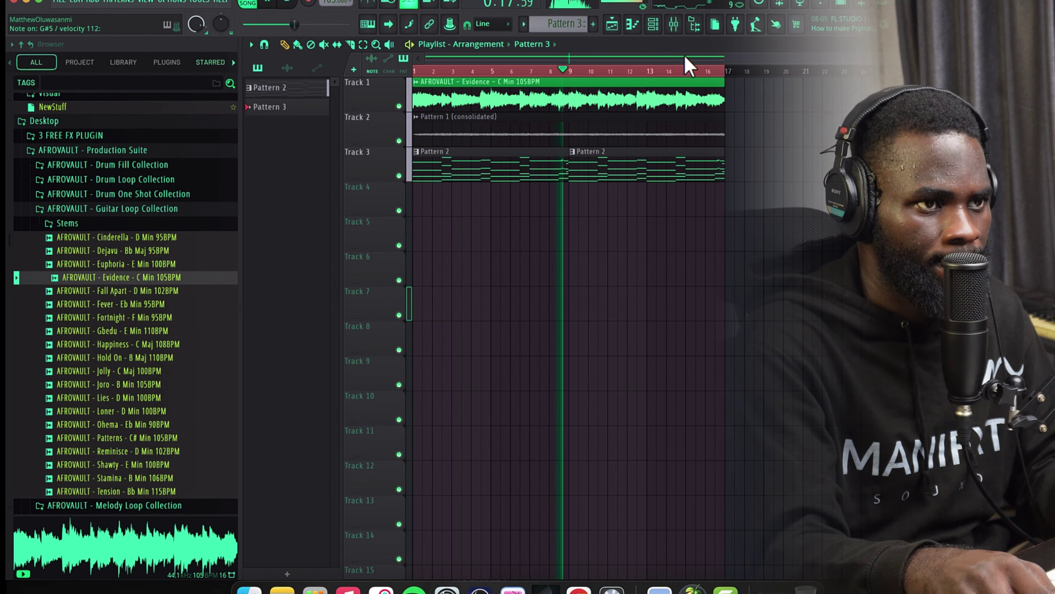
key("space")
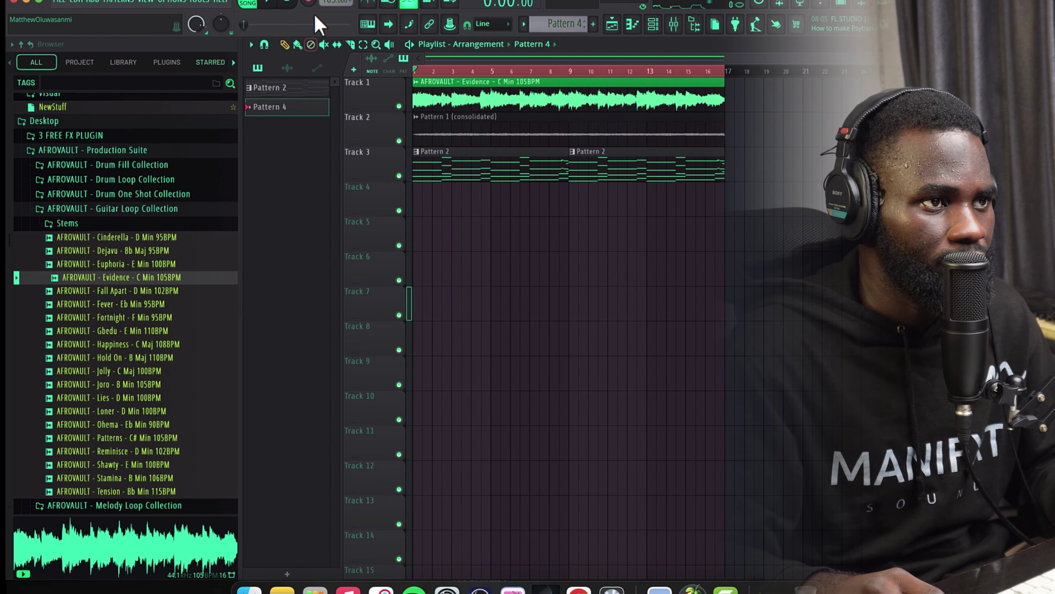
Record the repeated short notes into Pattern 4 over eight bars and place the pattern on Track 4 at bars 1 and 9.
left_click(308, 1)
left_click(499, 357)
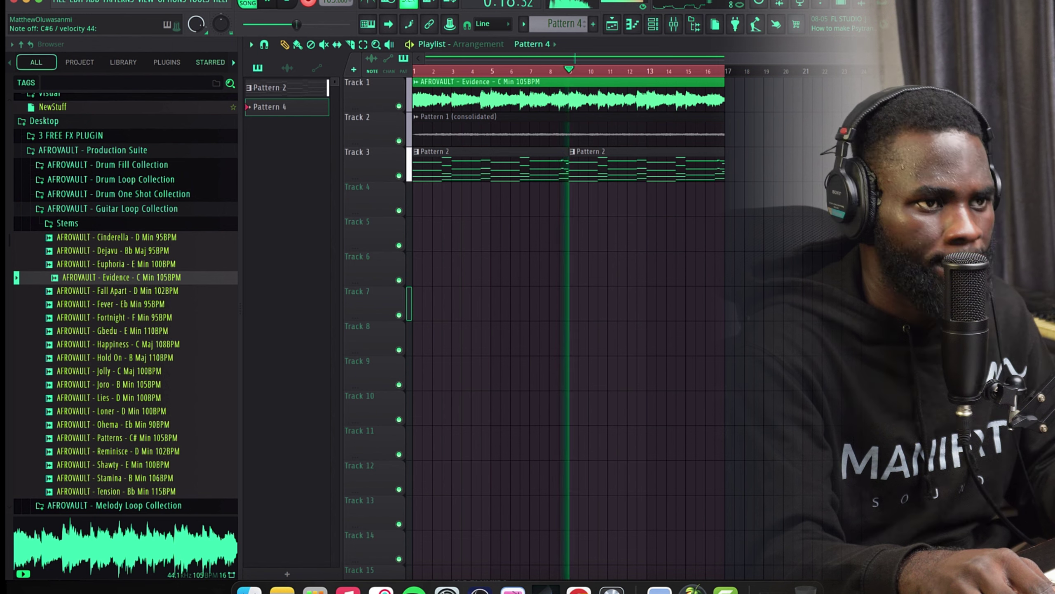
key("space")
left_click(420, 201)
left_click(578, 201)
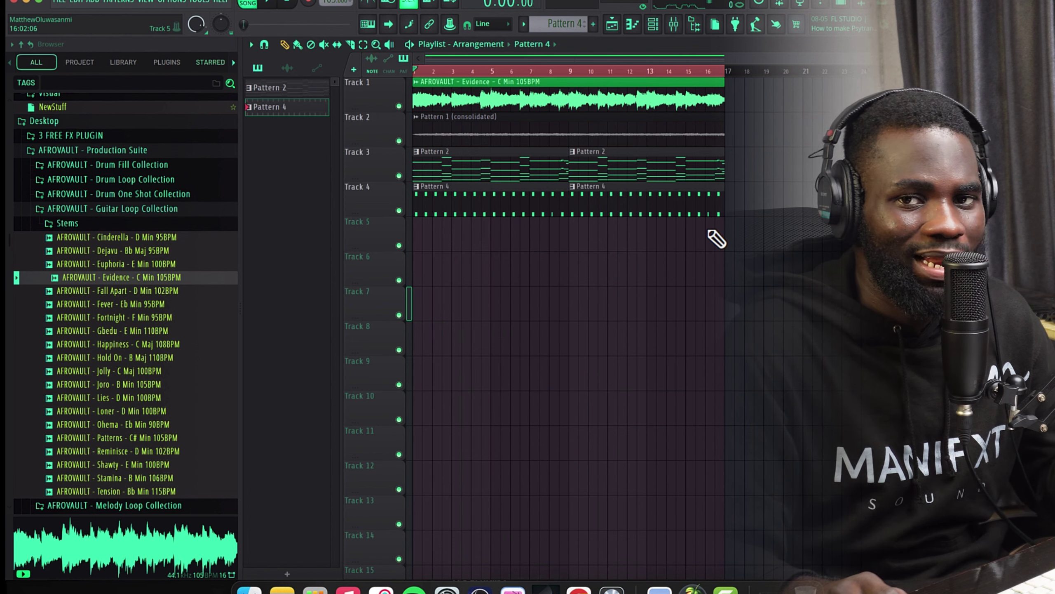
Create Pattern 5 for the bass and check the DeepTech Sub Zero 808 instrument in the Kontakt #2 channel.
key("F4")
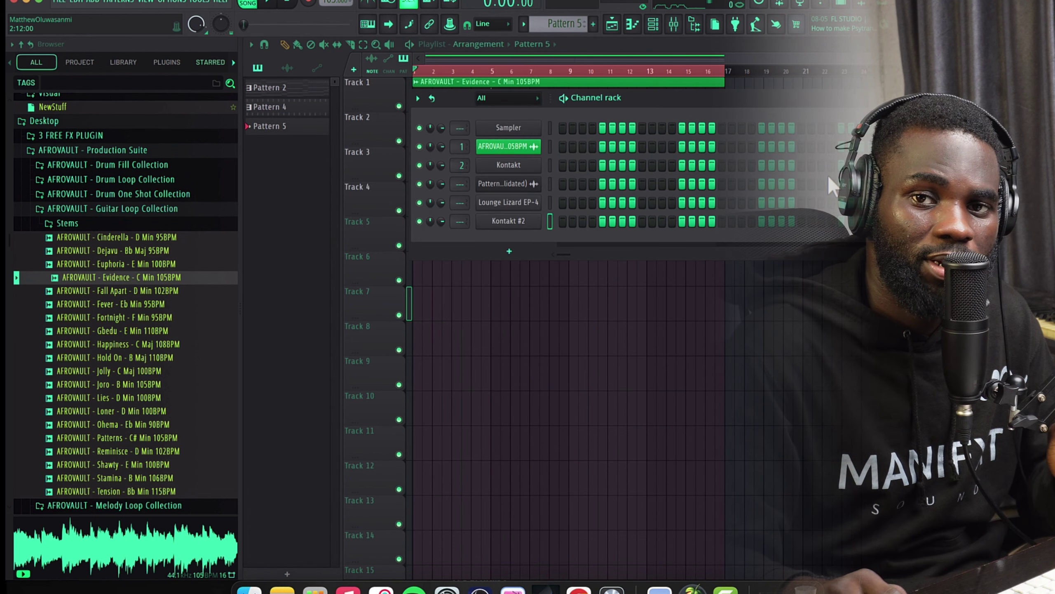
left_click(520, 222)
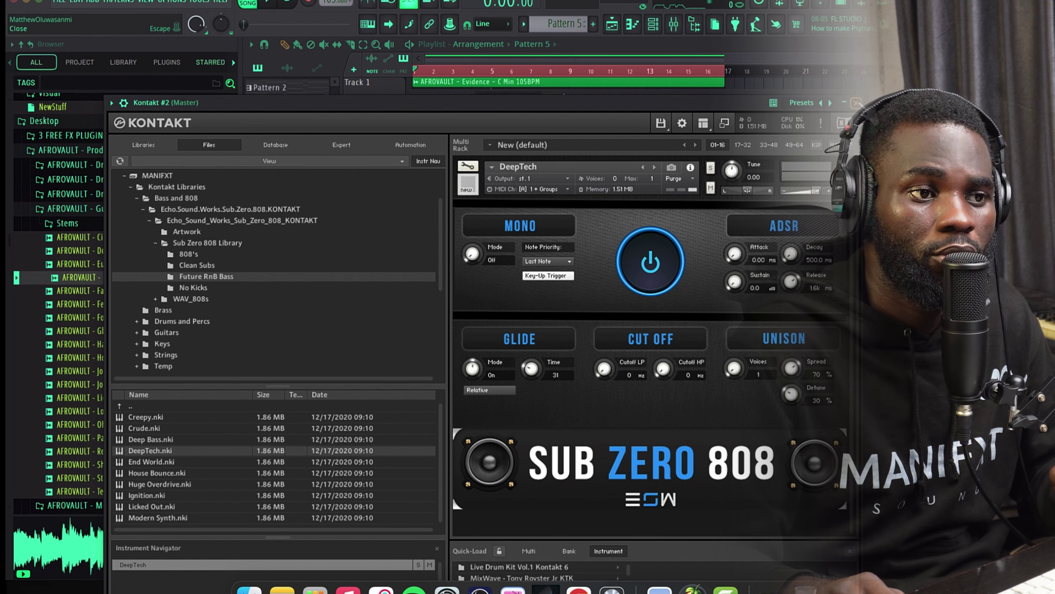
left_click(856, 102)
left_click(605, 58)
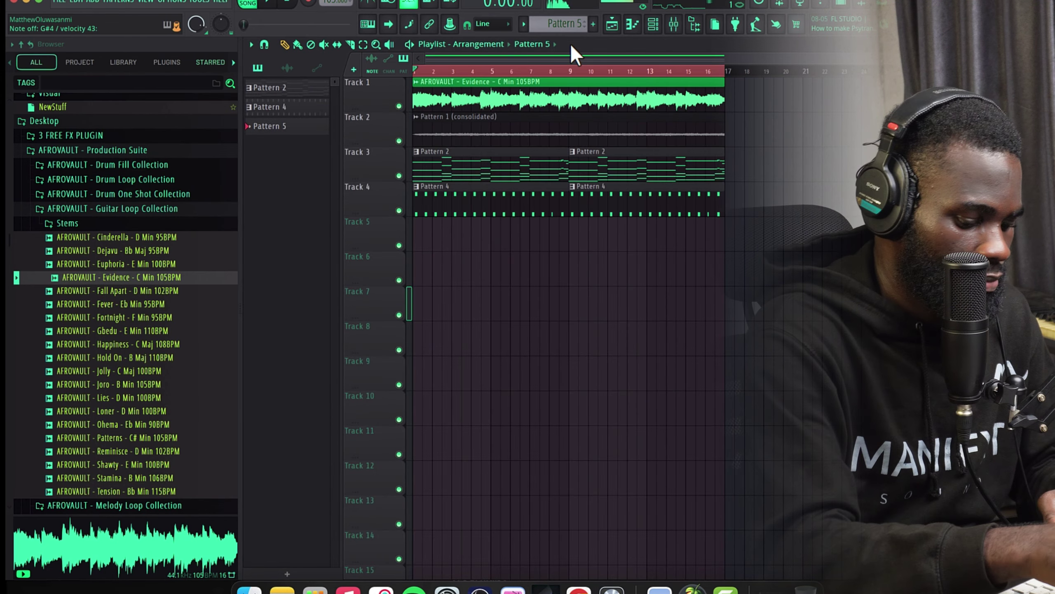
Rehearse and record the 808 bass line into Pattern 5, and repeat it on Track 5 at bars 1 and 9.
key("space")
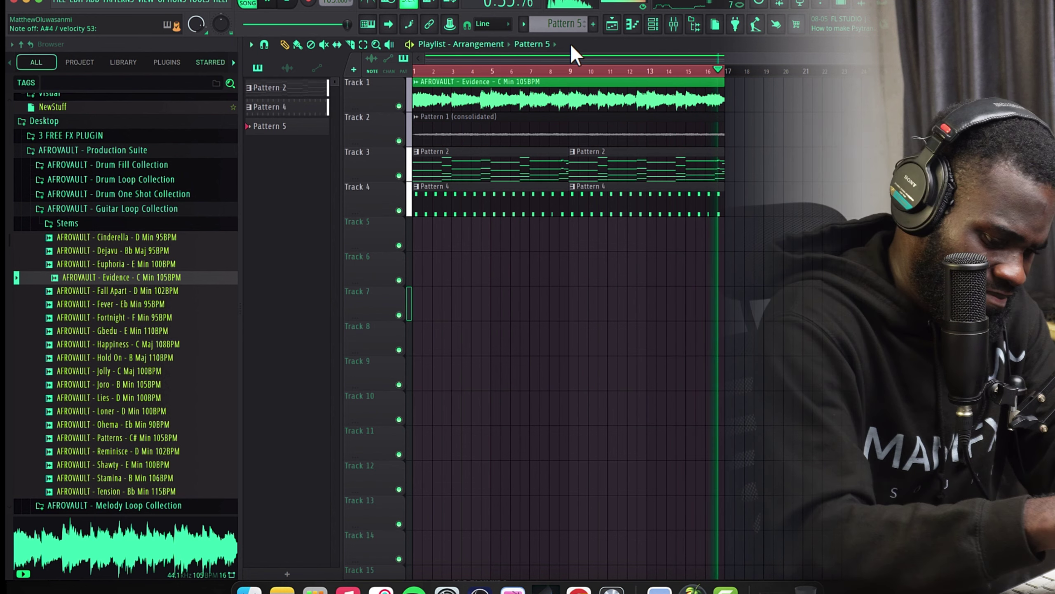
key("space")
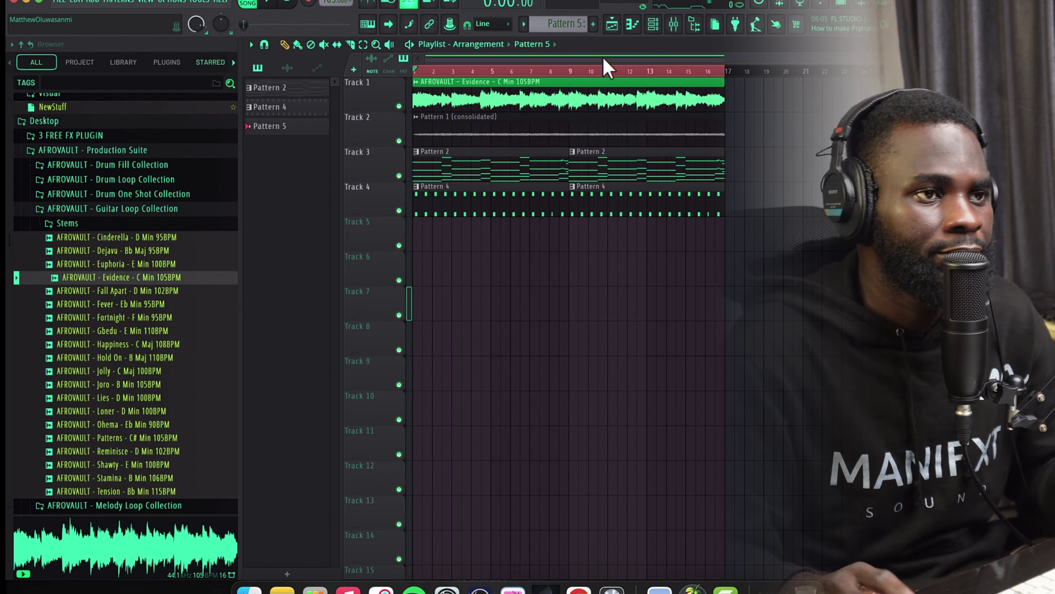
key("space")
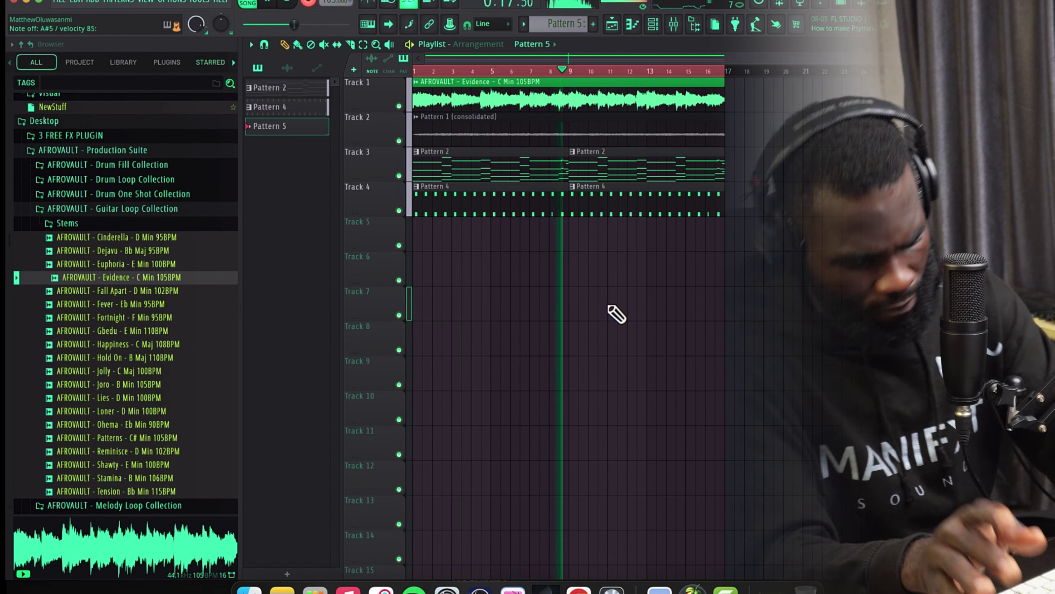
key("space")
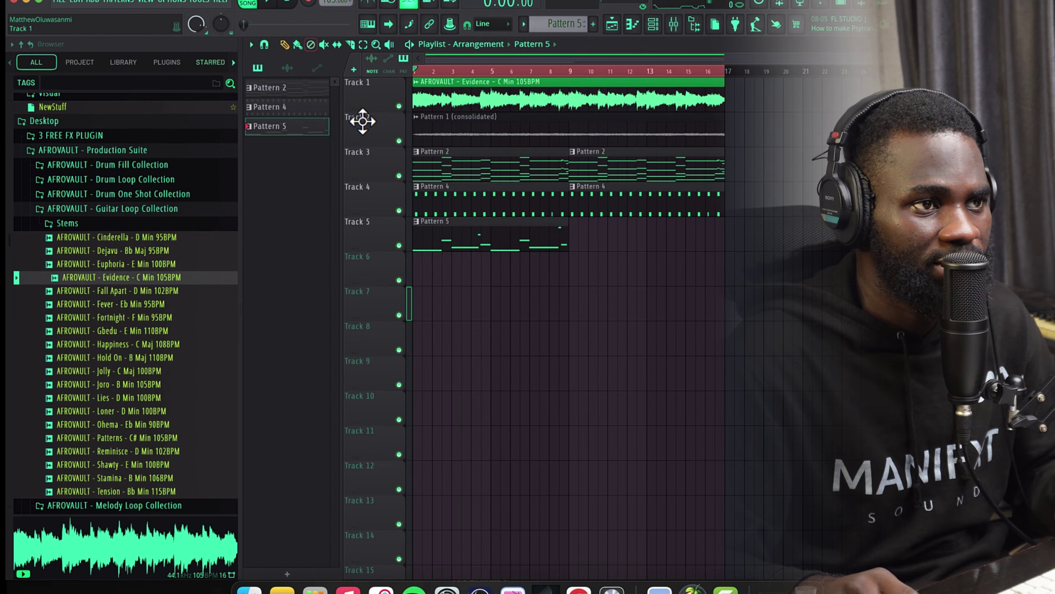
key("ctrl+b")
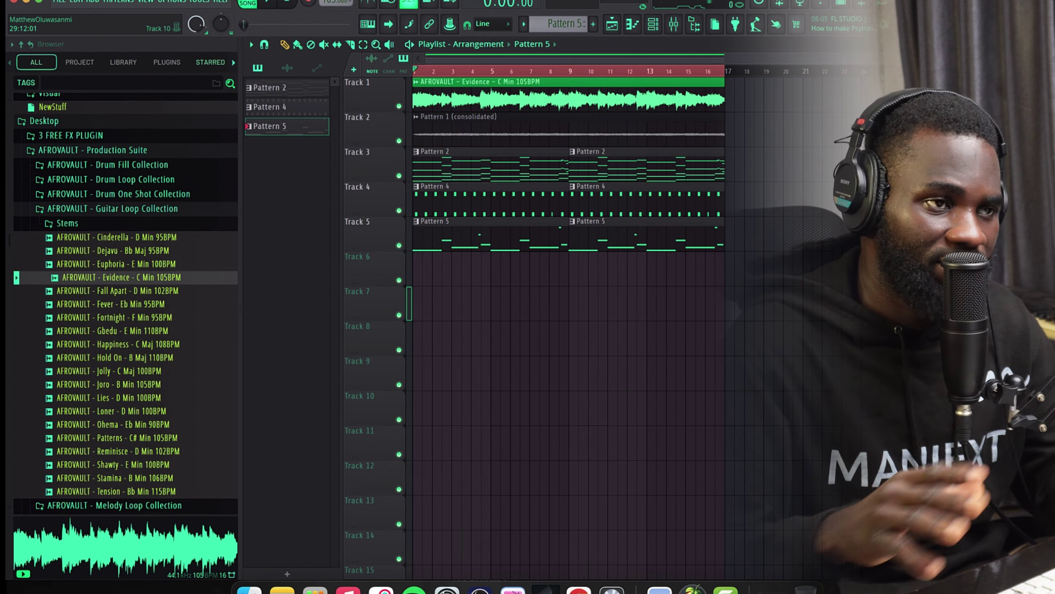
key("space")
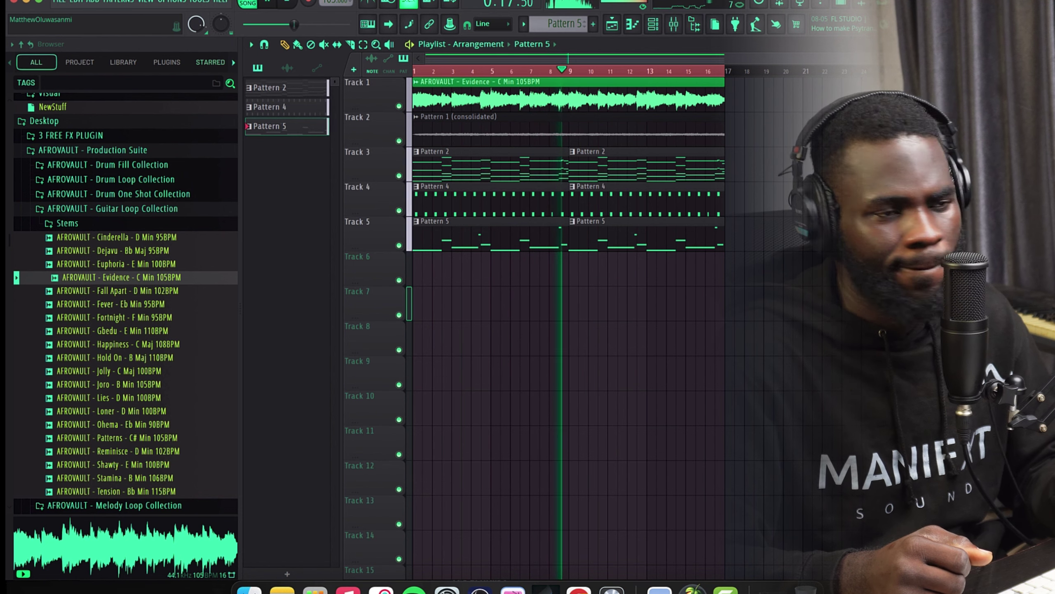
key("space")
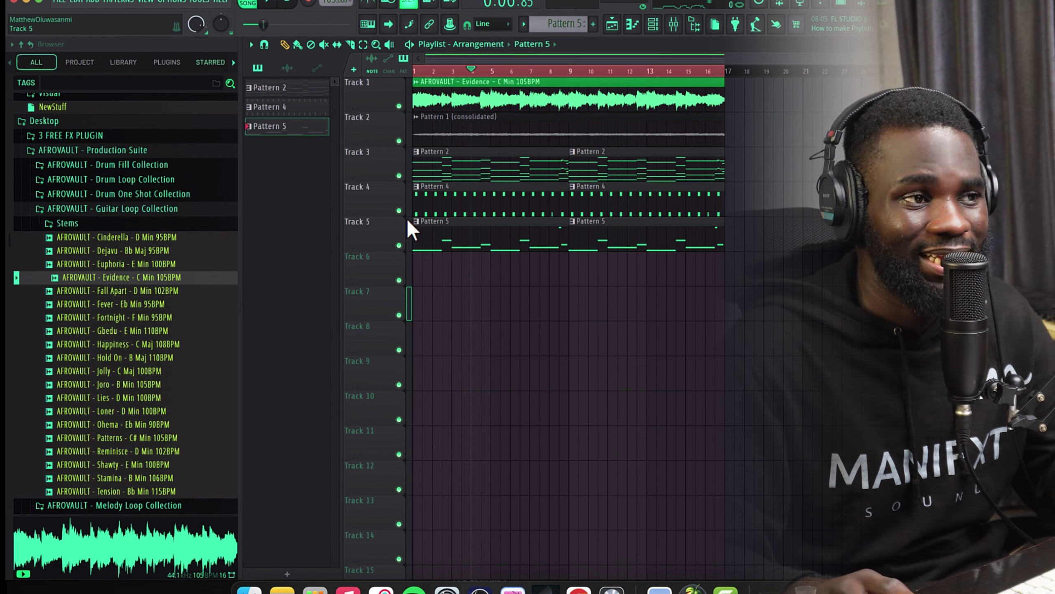
Replace the guitar loops in the browser with the Drum Loop Collection and audition its loops from 195 through Empress.
left_click(58, 209)
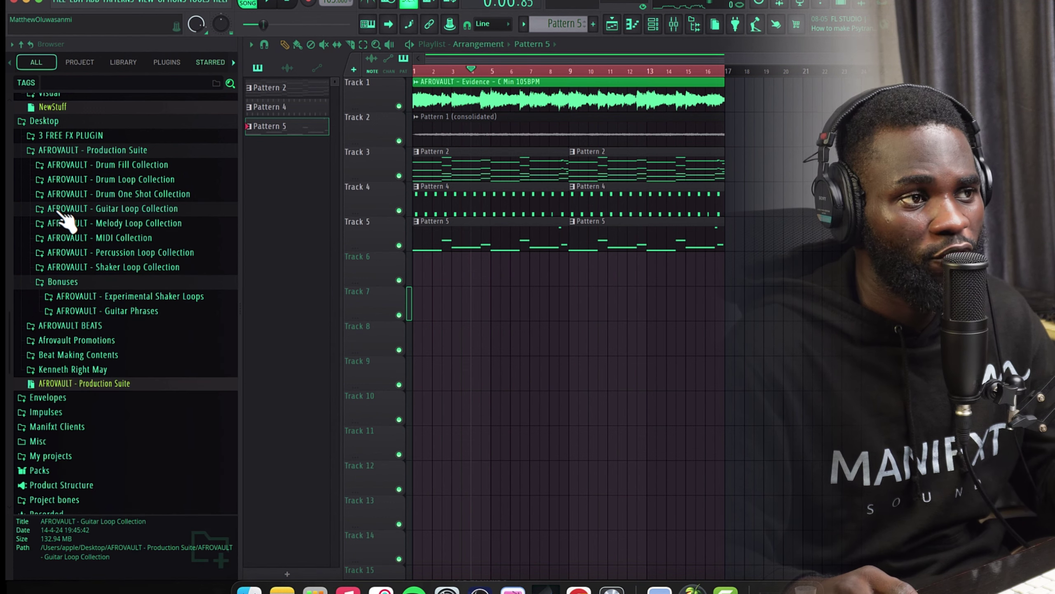
left_click(130, 180)
left_click(66, 114)
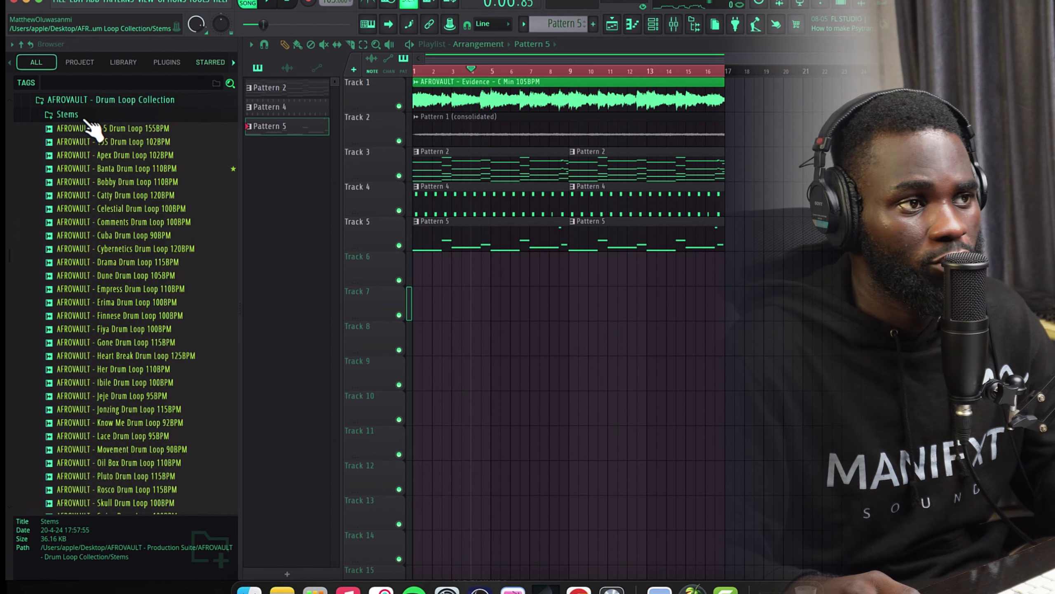
left_click(155, 143)
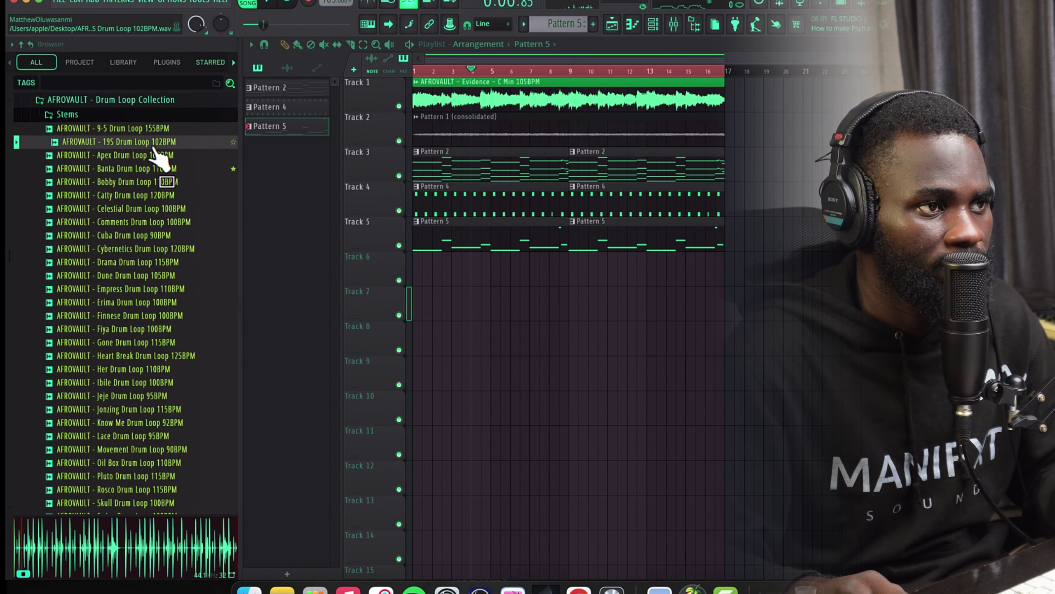
left_click(148, 157)
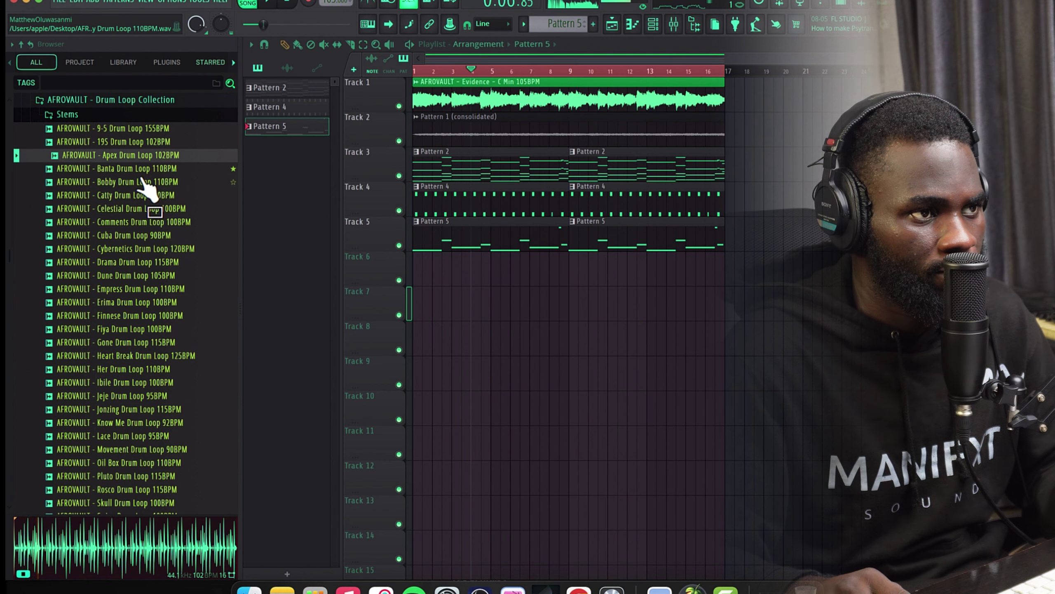
left_click(142, 181)
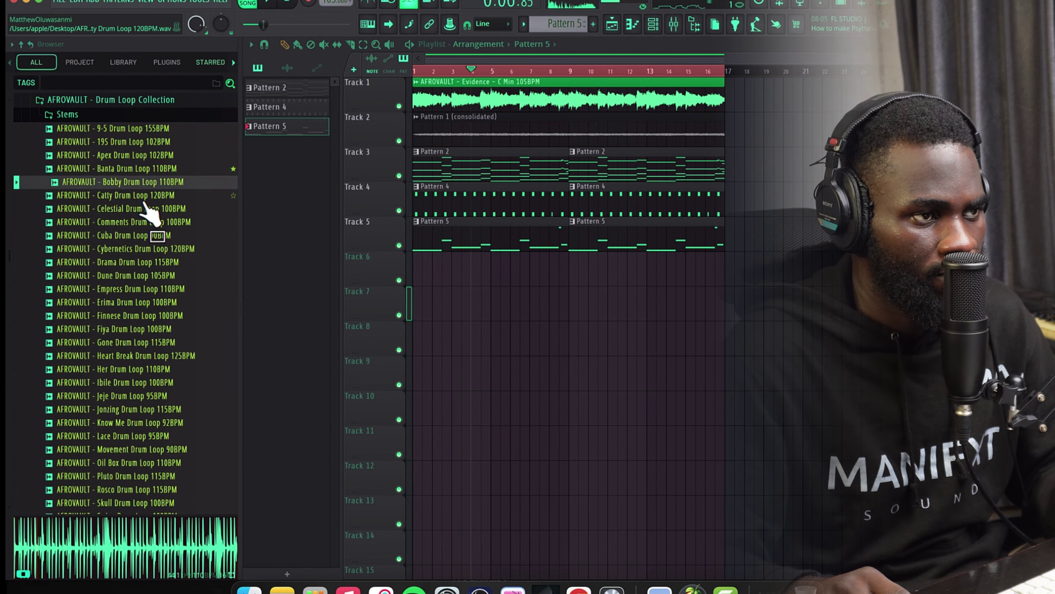
left_click(144, 201)
left_click(146, 208)
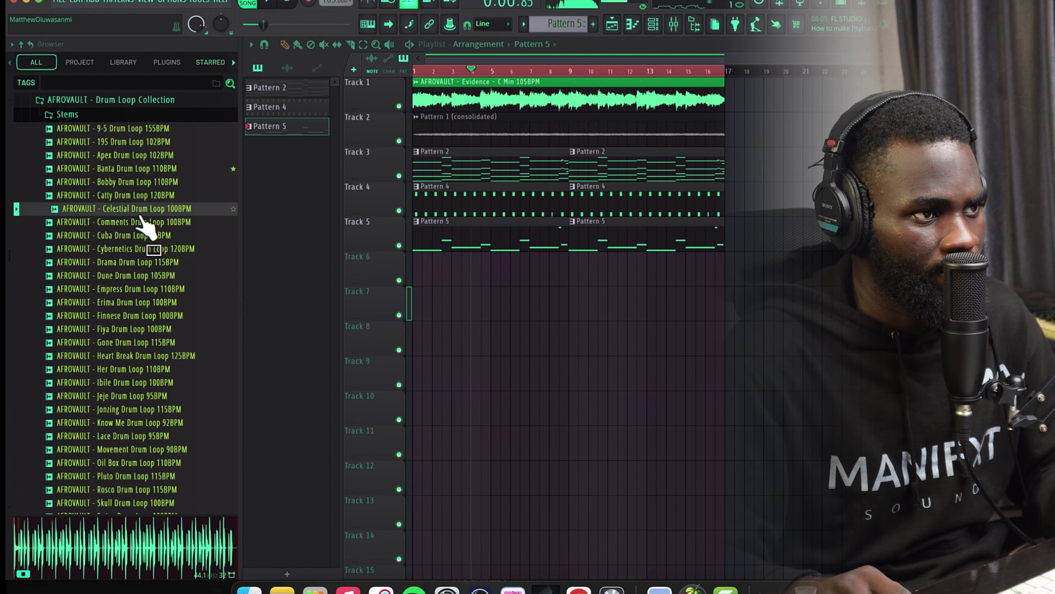
left_click(141, 225)
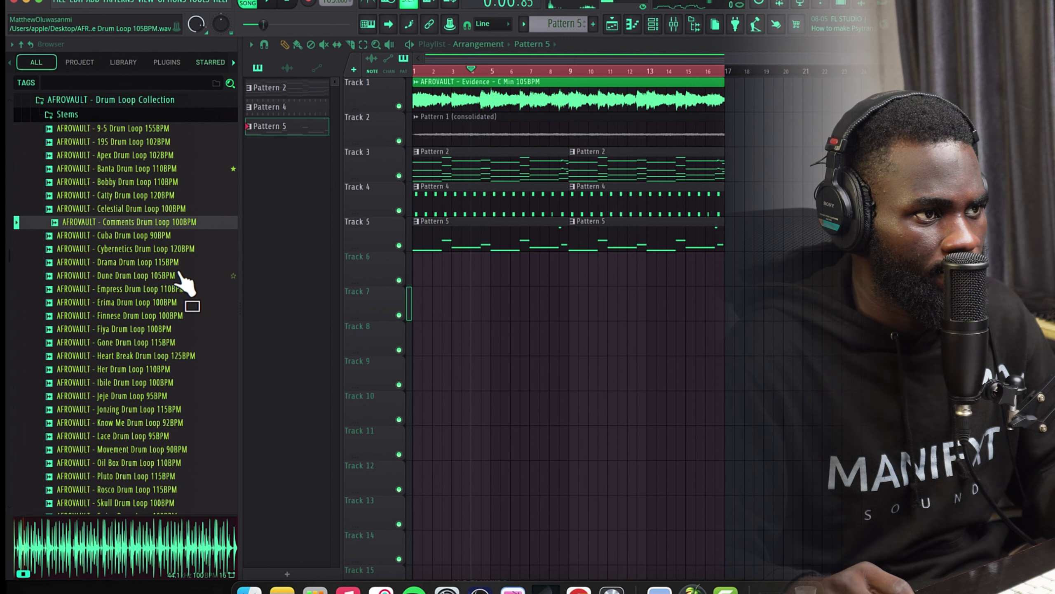
left_click(121, 263)
left_click(123, 276)
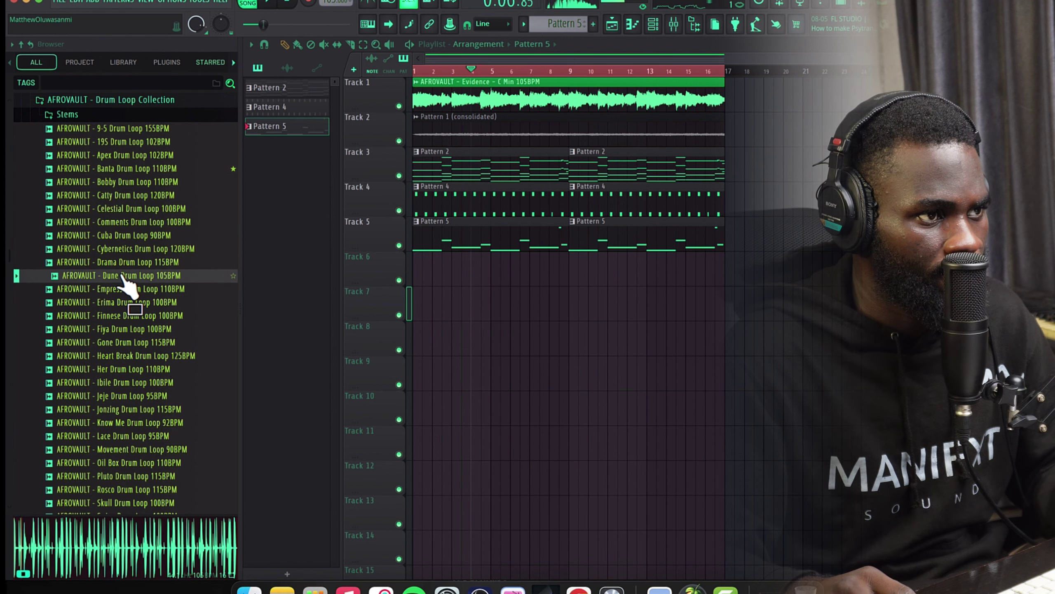
left_click(125, 290)
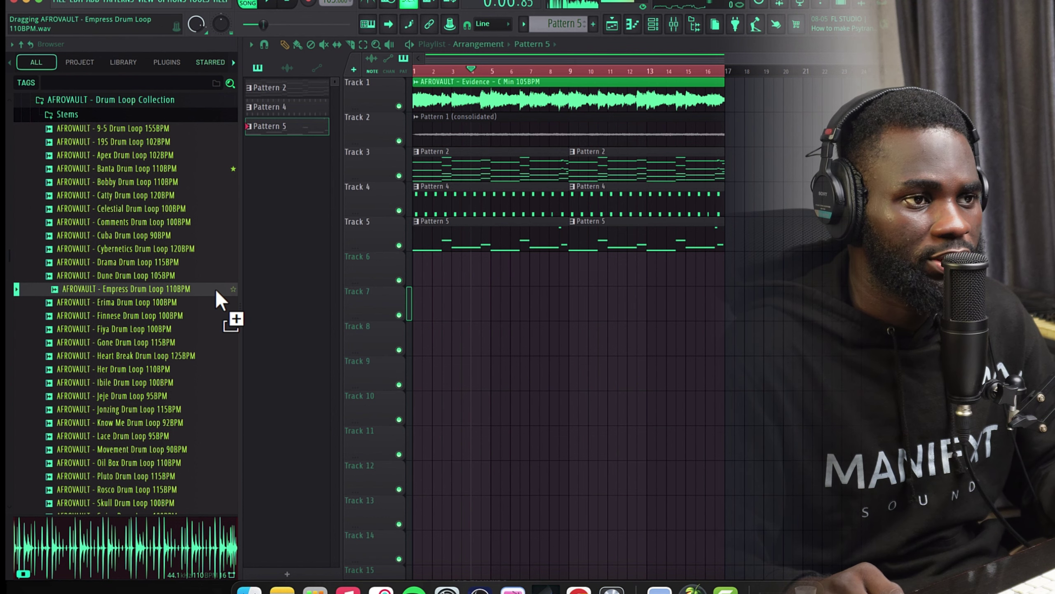
Place the Empress Drum Loop 110BPM on Track 6 at bars 1 and 9, and play the arrangement with it.
left_click_drag(215, 288, 483, 276)
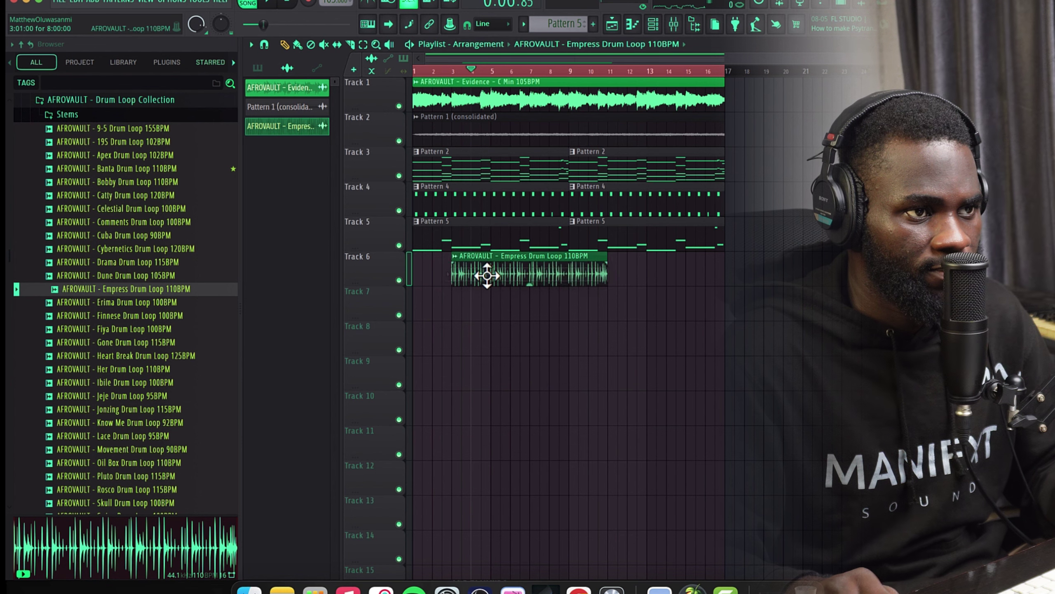
key("space")
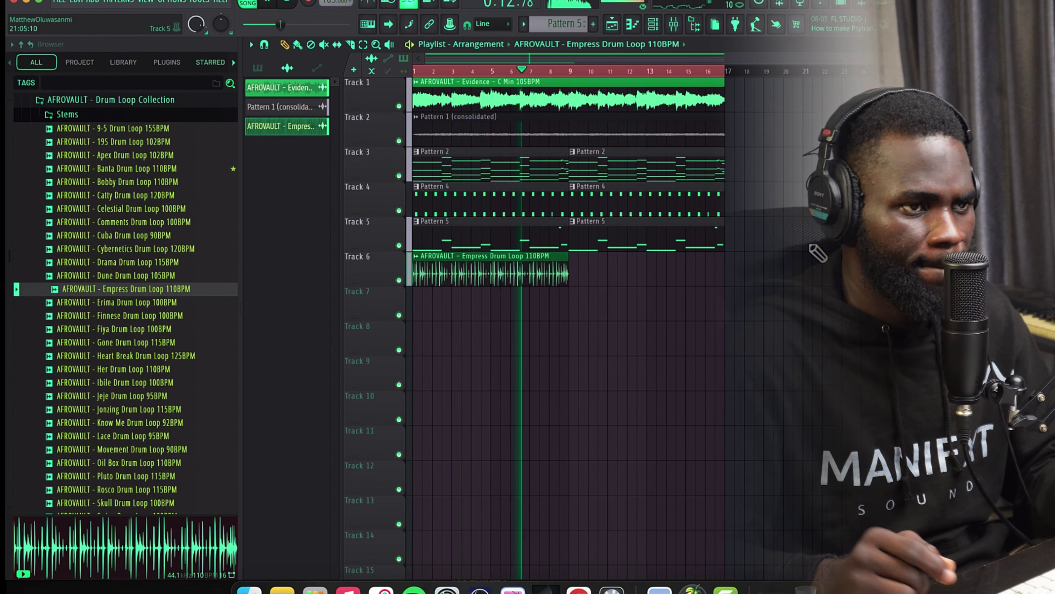
left_click(576, 275)
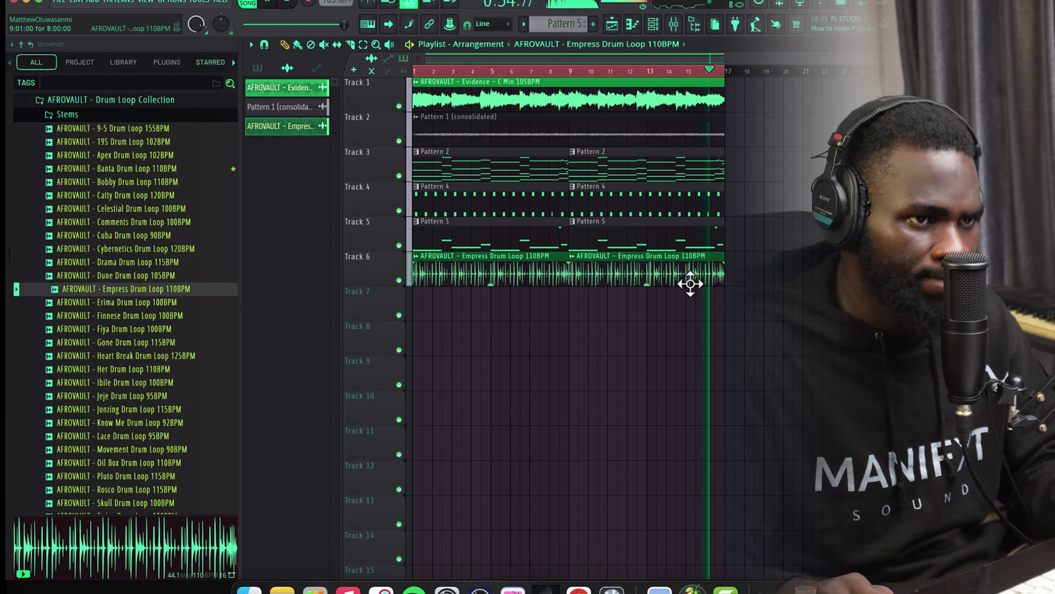
key("space")
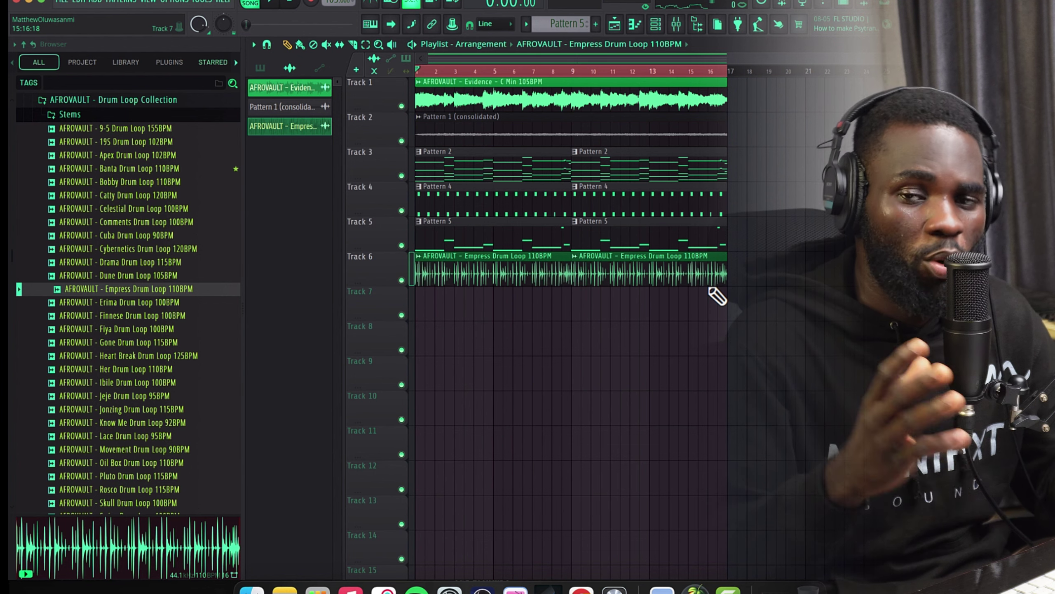
Create Pattern 6 and add a Nexus channel with the Dance Piccolo preset from the Factory Presets Woodwinds category.
left_click(656, 25)
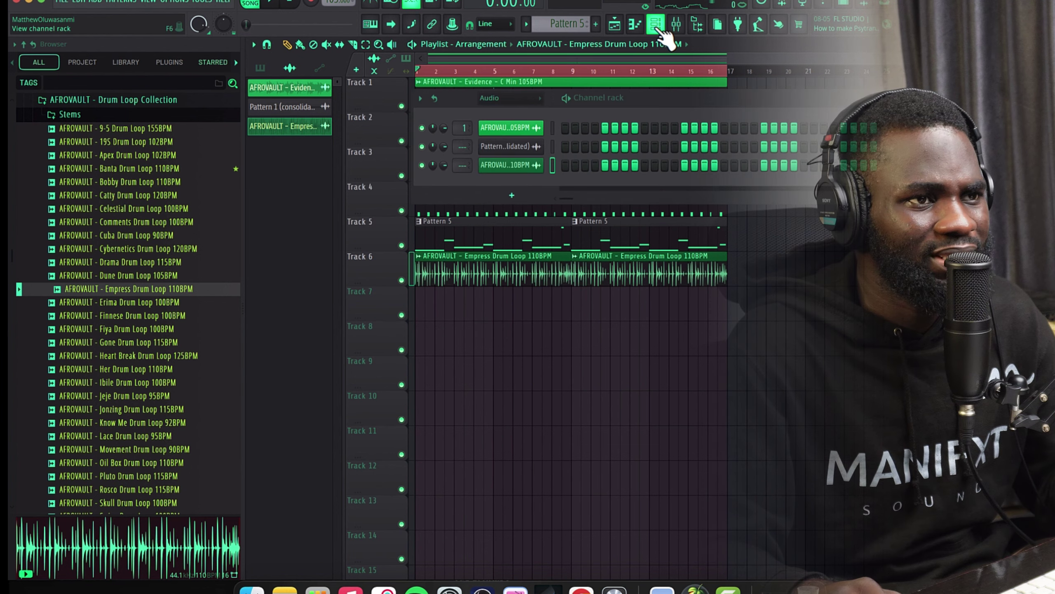
key("F4")
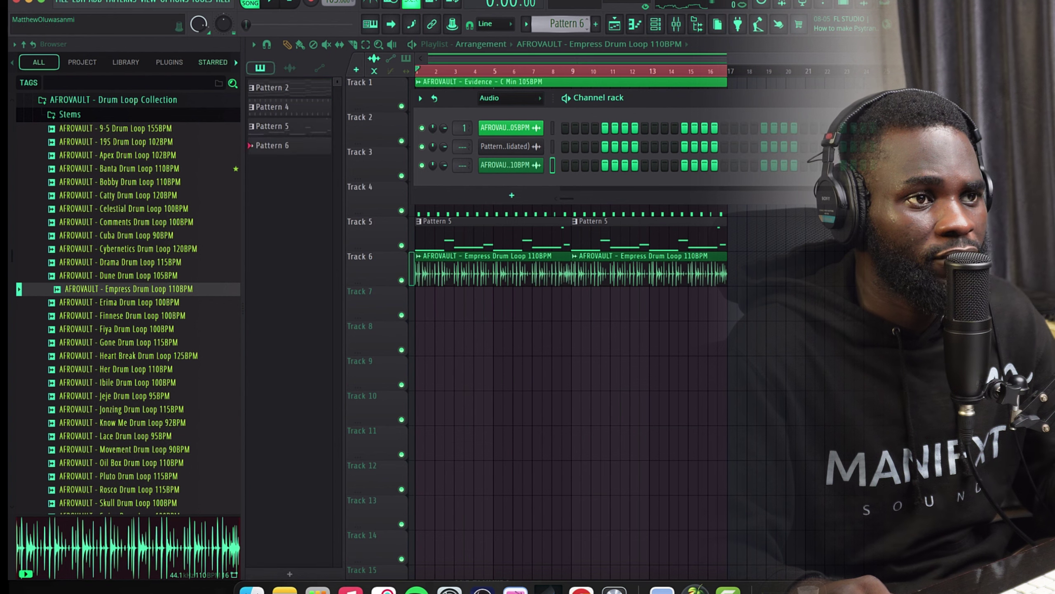
left_click(511, 195)
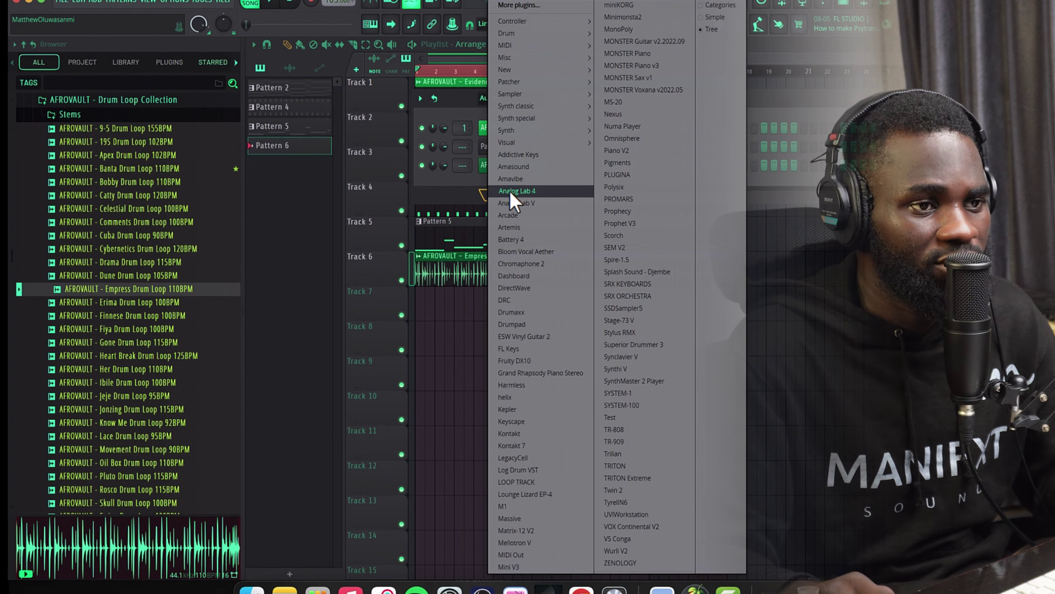
left_click(689, 466)
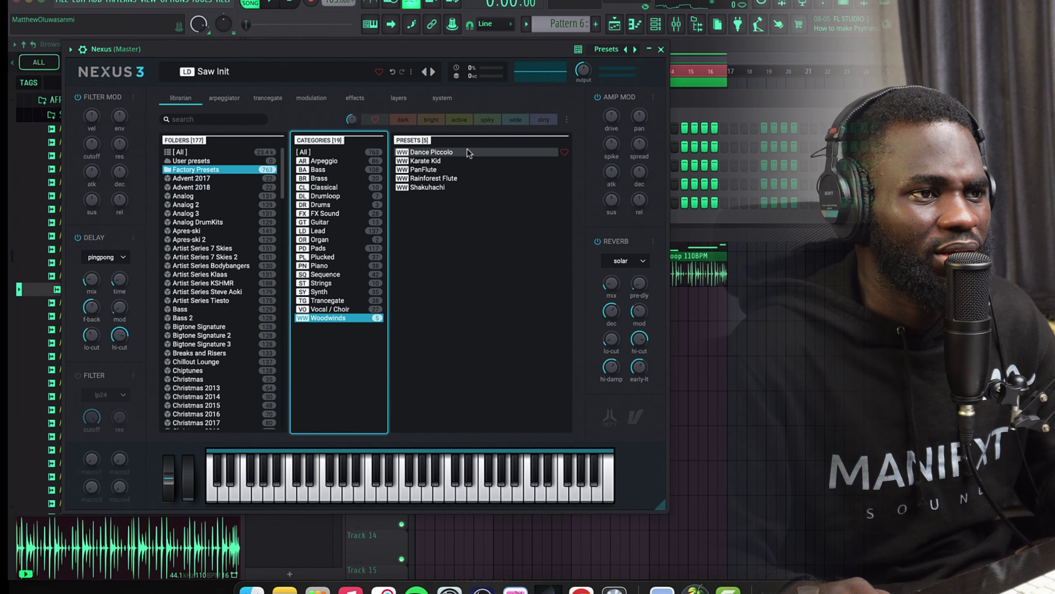
left_click(468, 152)
left_click(661, 49)
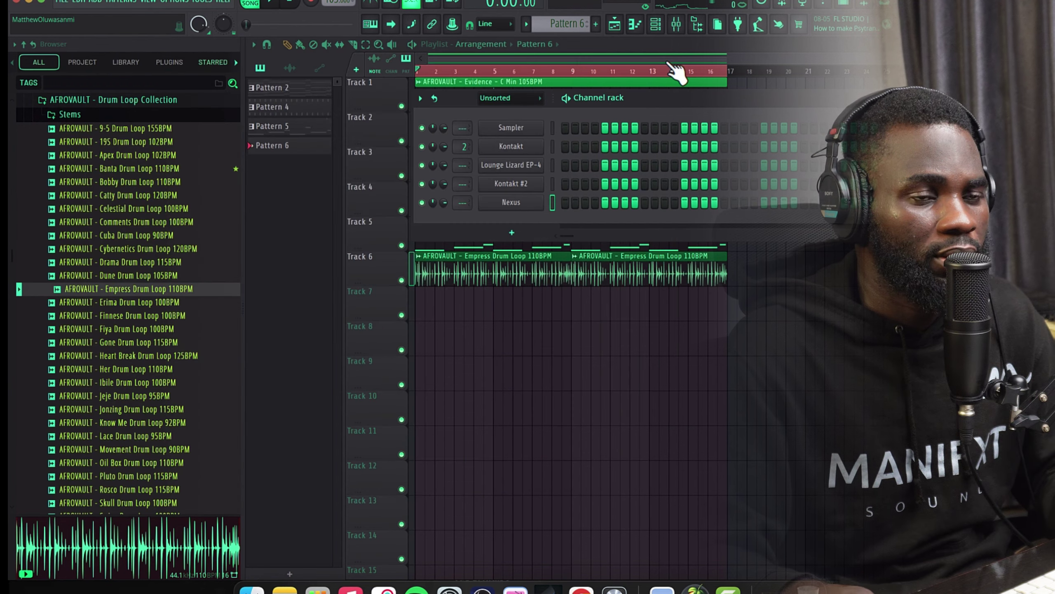
Rehearse the piccolo melody over the arrangement and record it into Pattern 6 on Track 7 from bar 9.
left_click(698, 54)
key("space")
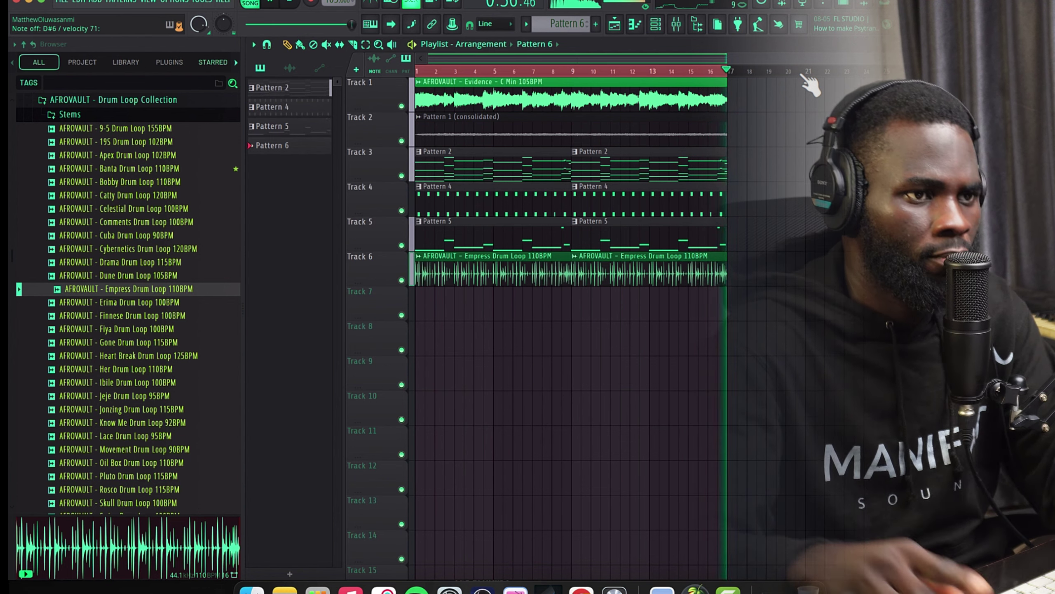
key("space")
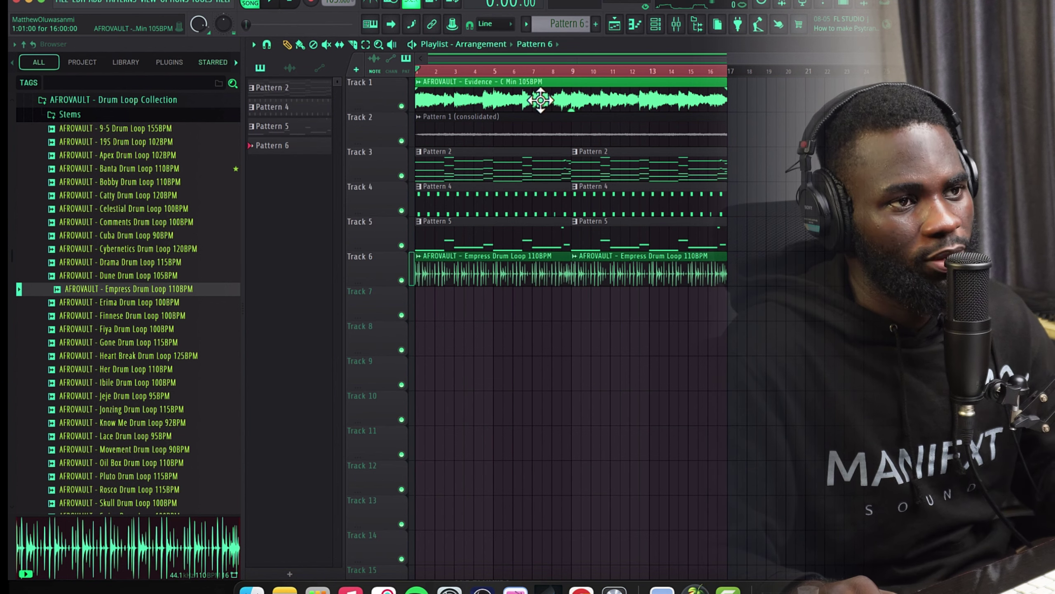
key("space")
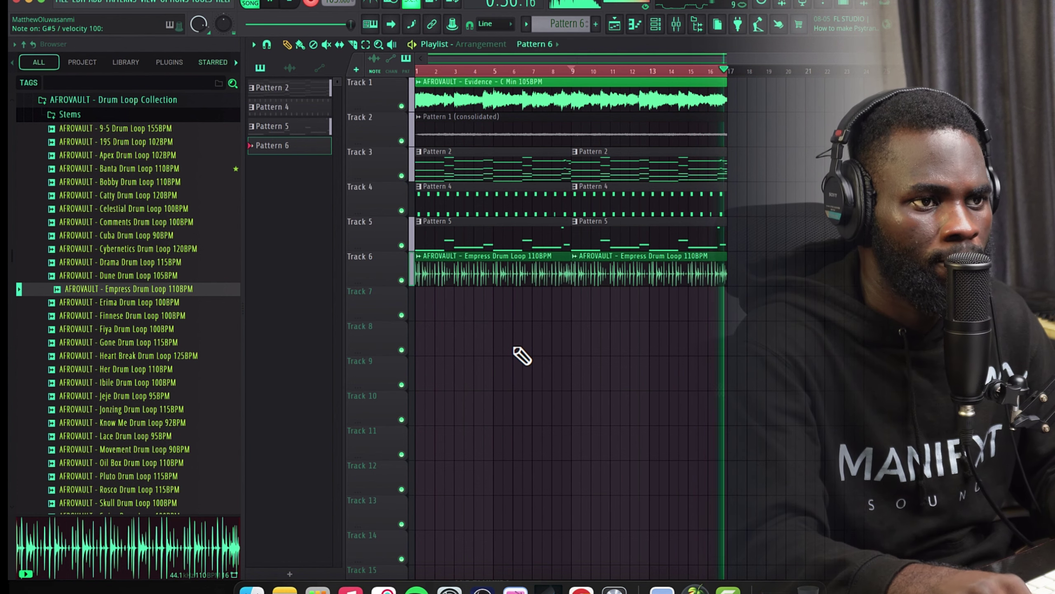
key("space")
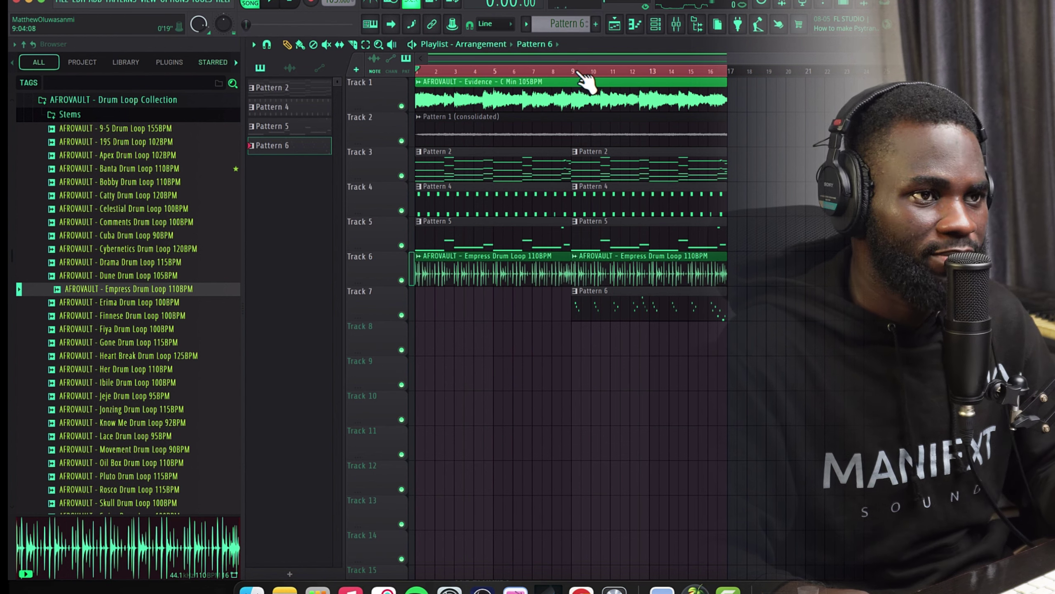
In Pattern 6's piano roll, replace the three notes in bar 1 with a copy of the three-note phrase from bar 2.
double_click(610, 290)
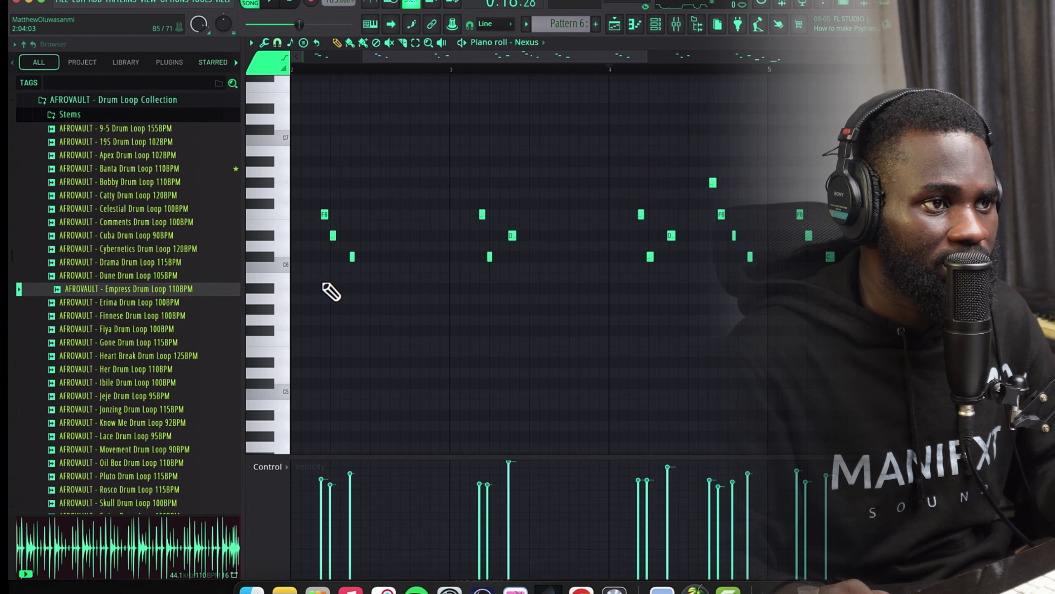
scroll(331, 292, "left", 4)
scroll(314, 293, "up", 3)
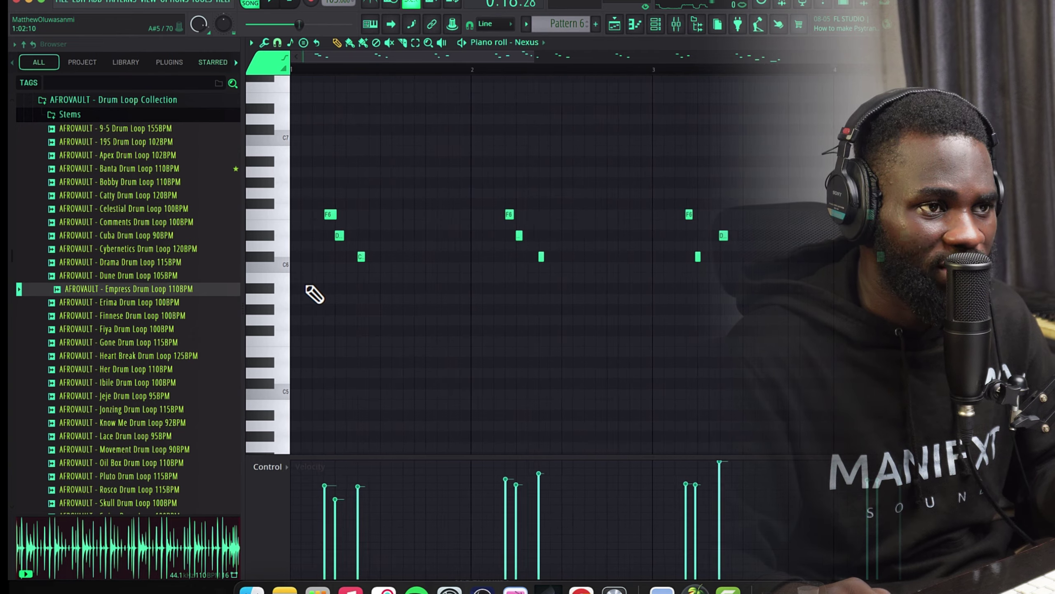
key("space")
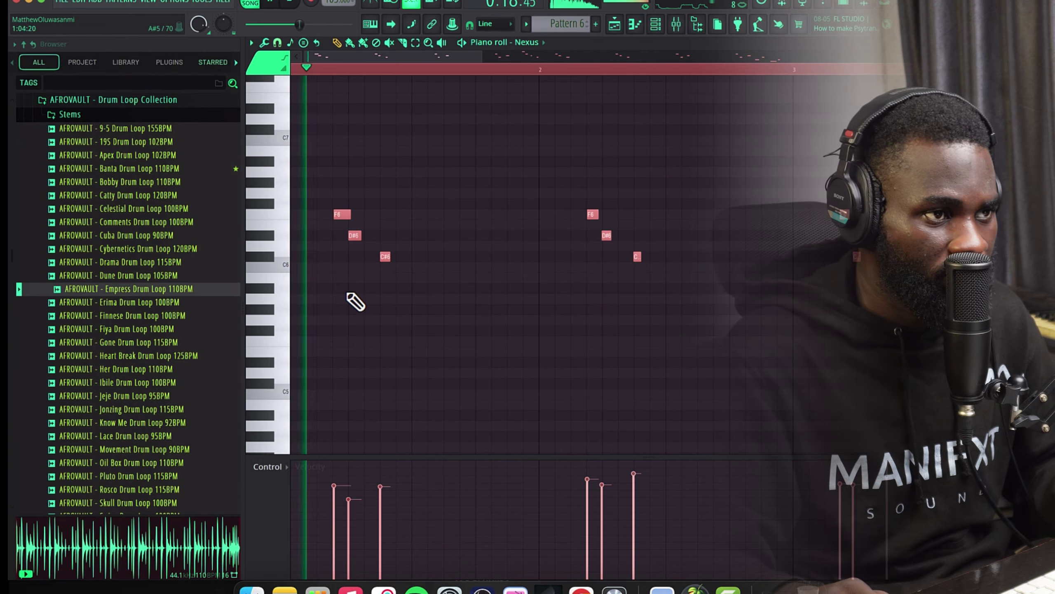
right_click(342, 214)
right_click(385, 256)
right_click(355, 236)
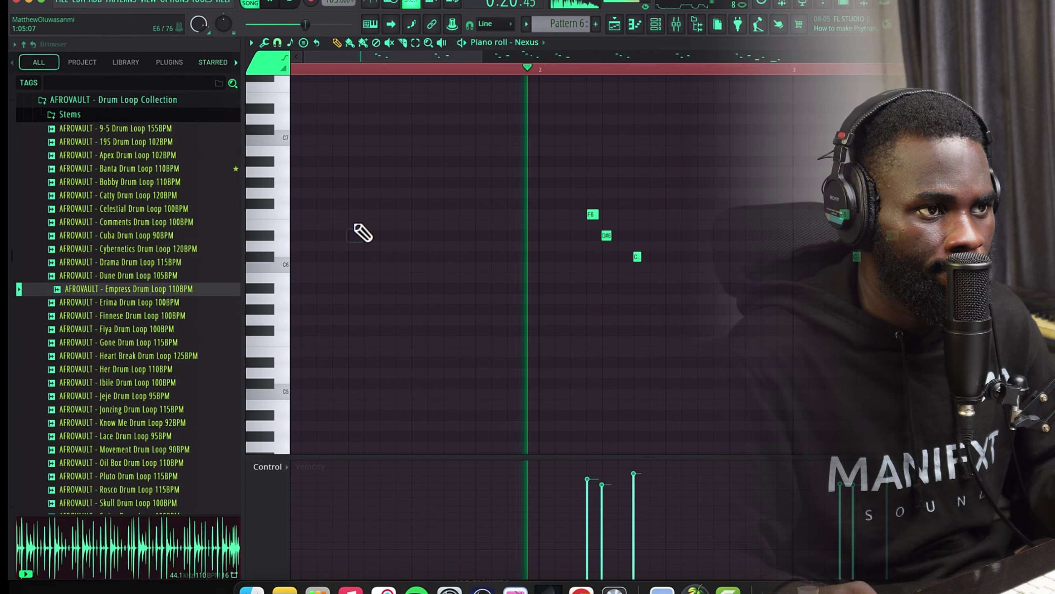
left_click_drag(549, 189, 661, 294)
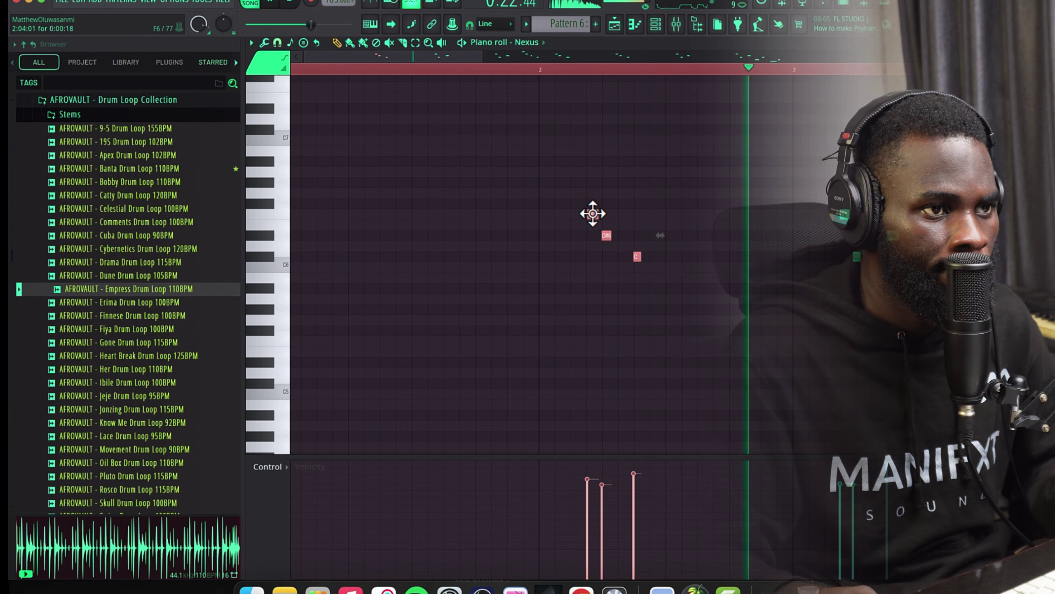
left_click_drag(591, 217, 334, 208)
key("space")
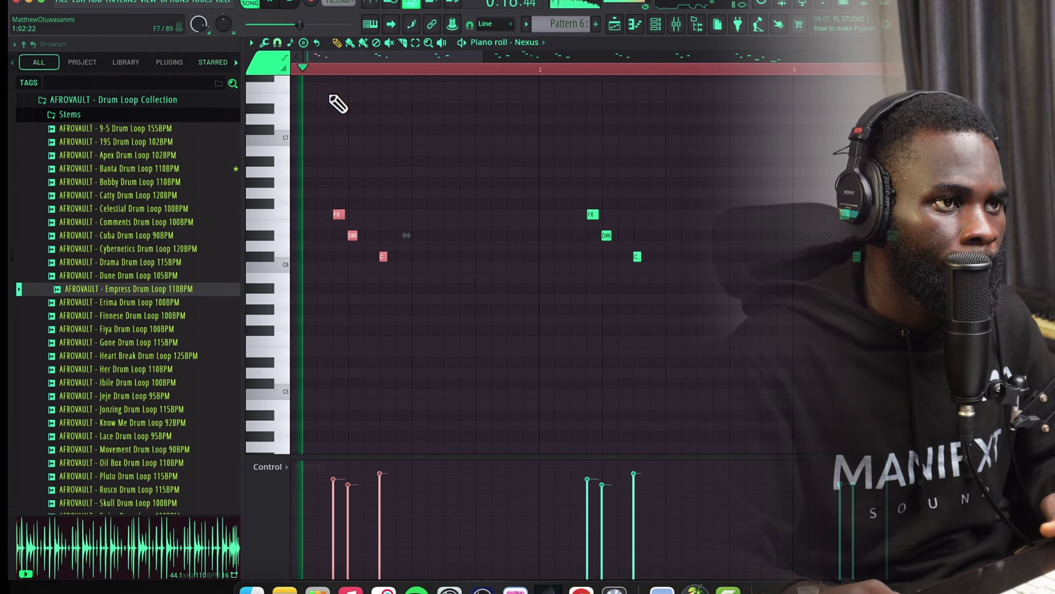
scroll(523, 285, "down", 2)
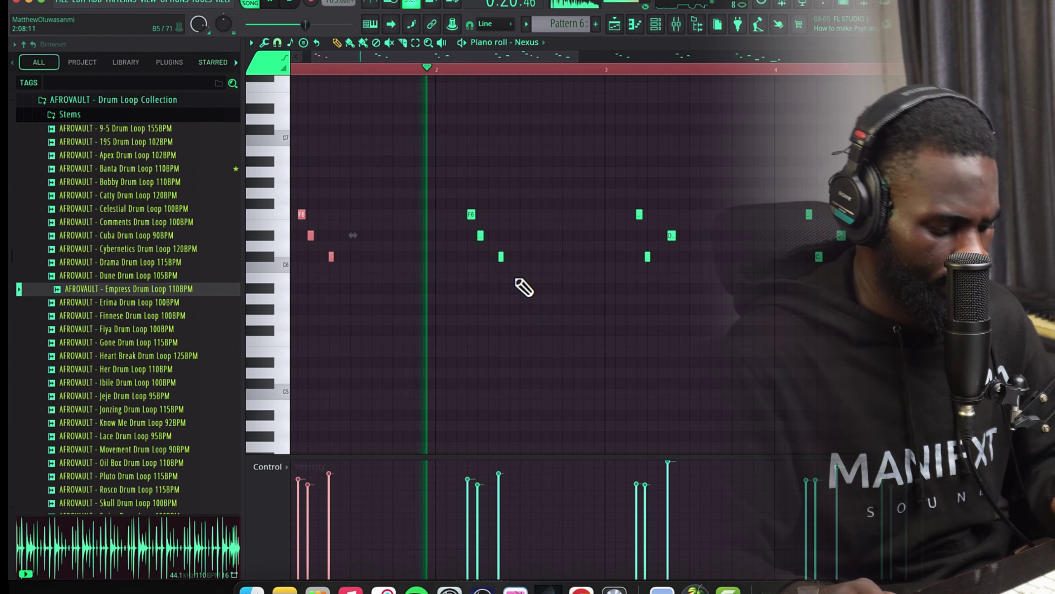
scroll(523, 287, "down", 2)
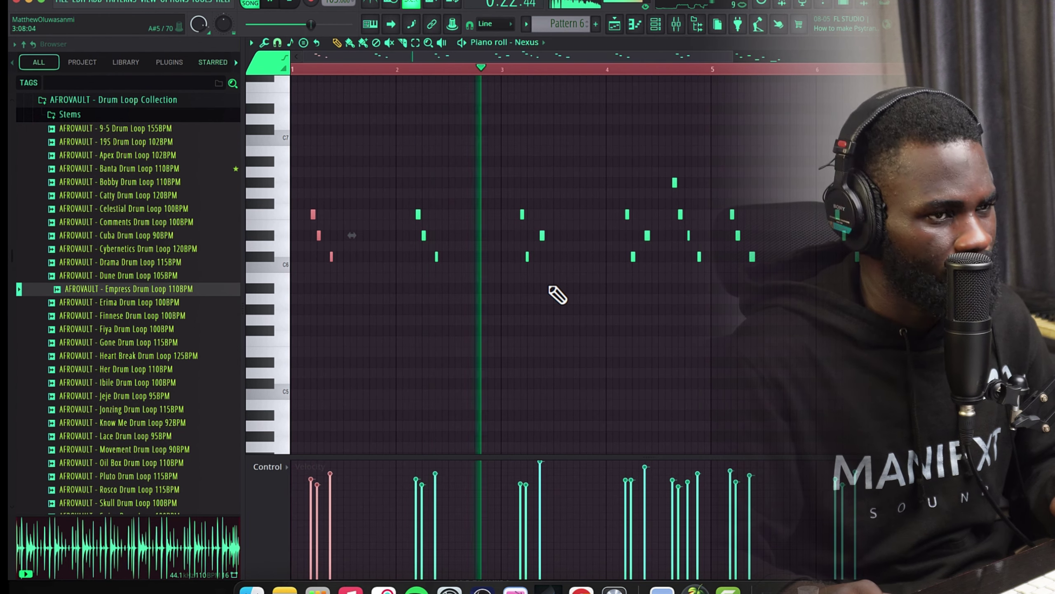
left_click_drag(613, 190, 642, 270)
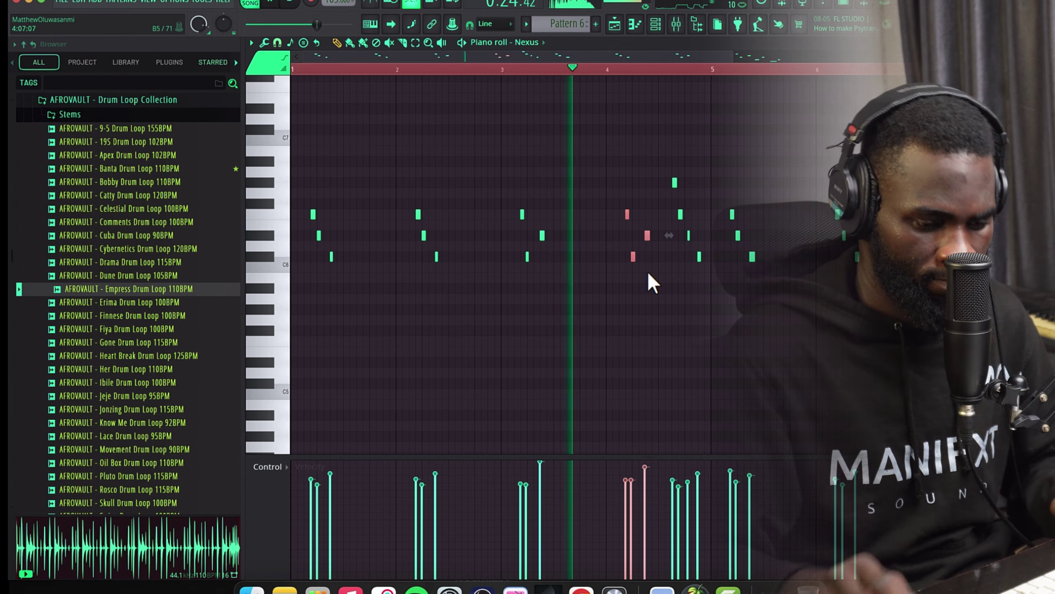
key("Delete")
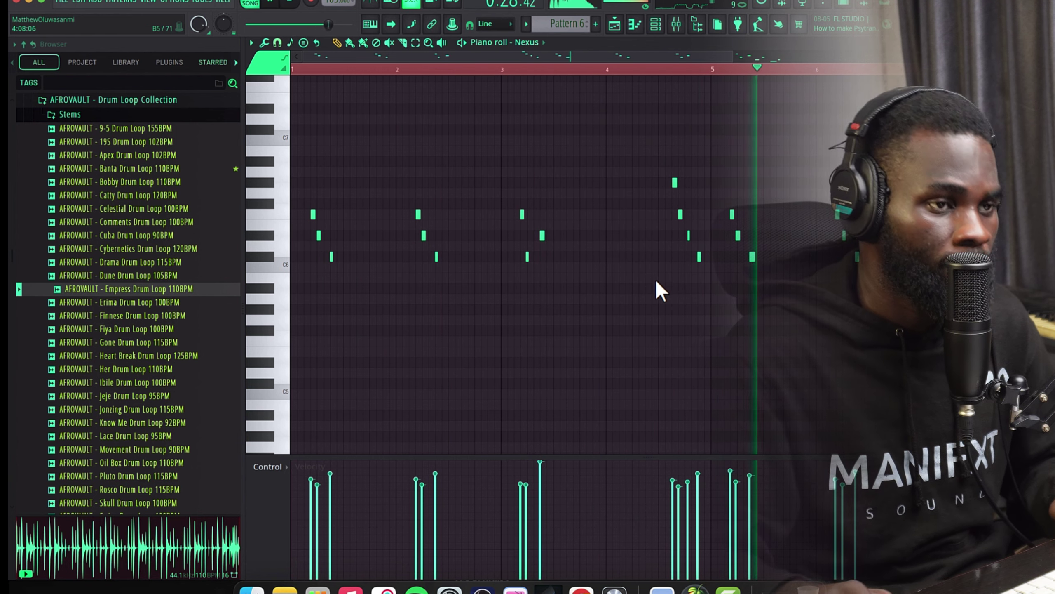
key("ctrl+z")
Delete the highest note and the F6 after it late in bar 4 of Pattern 6, and return to the playlist.
left_click(610, 72)
scroll(609, 71, "up", 1)
scroll(667, 252, "up", 1)
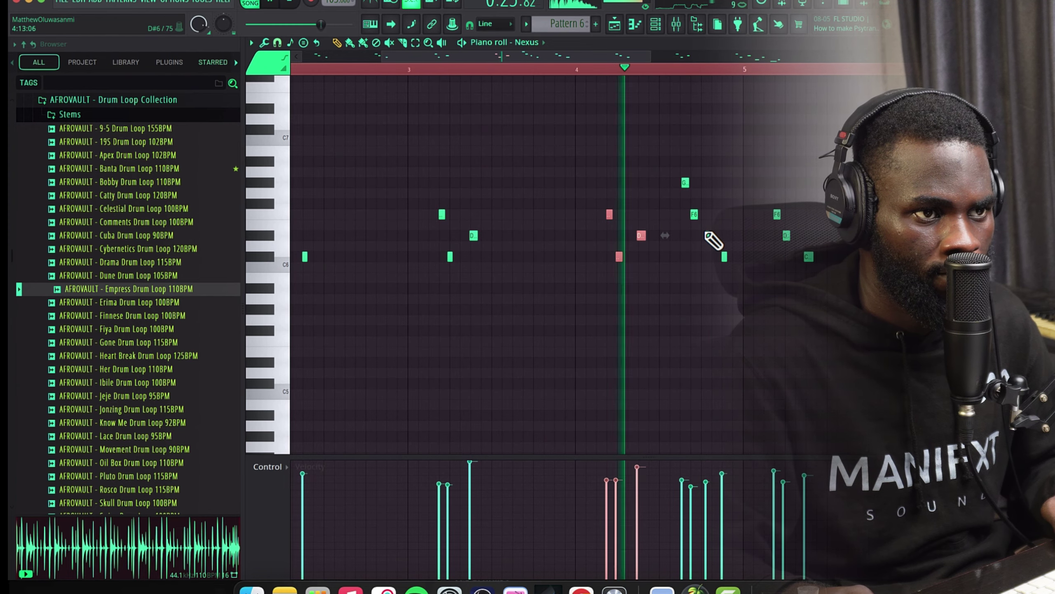
right_click(707, 236)
left_click(707, 236)
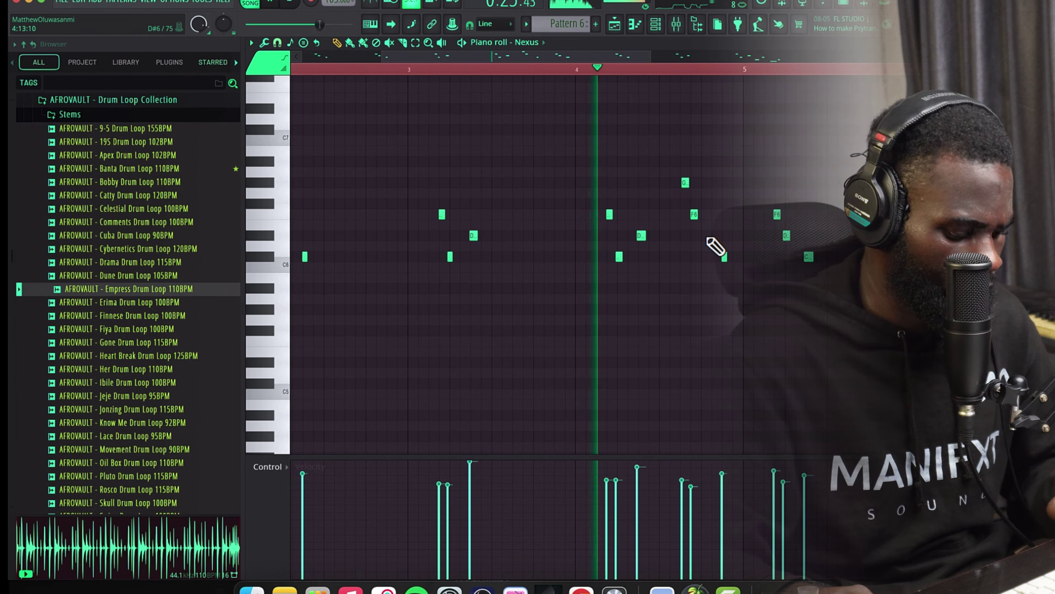
right_click(664, 183)
right_click(673, 214)
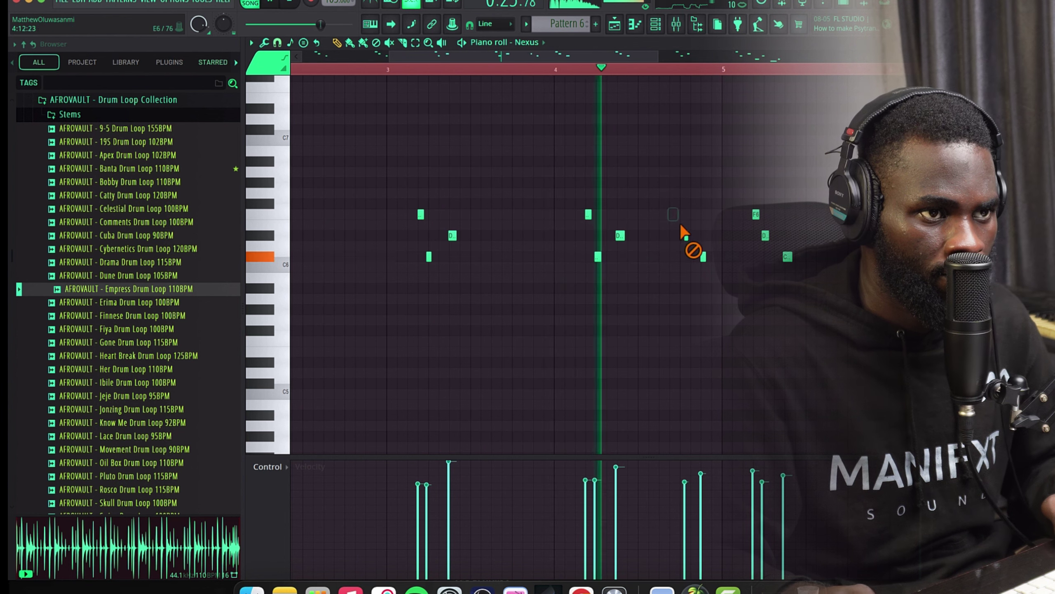
left_click(615, 25)
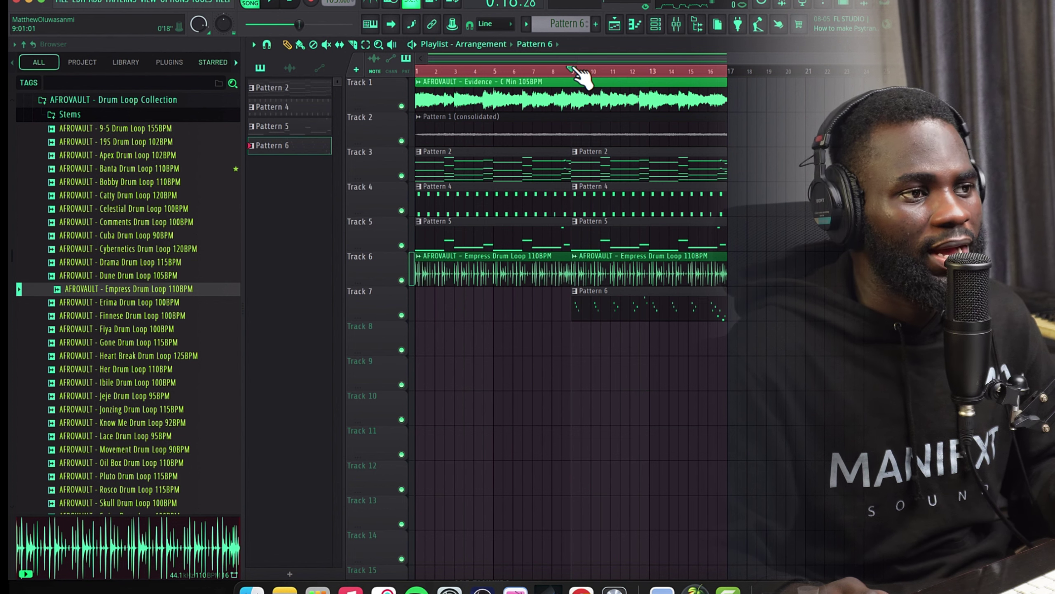
Replace the drum loops in the browser with the Drum Fill Collection and audition its fills from Acoustic Drum Fill A through Mamba.
left_click(114, 101)
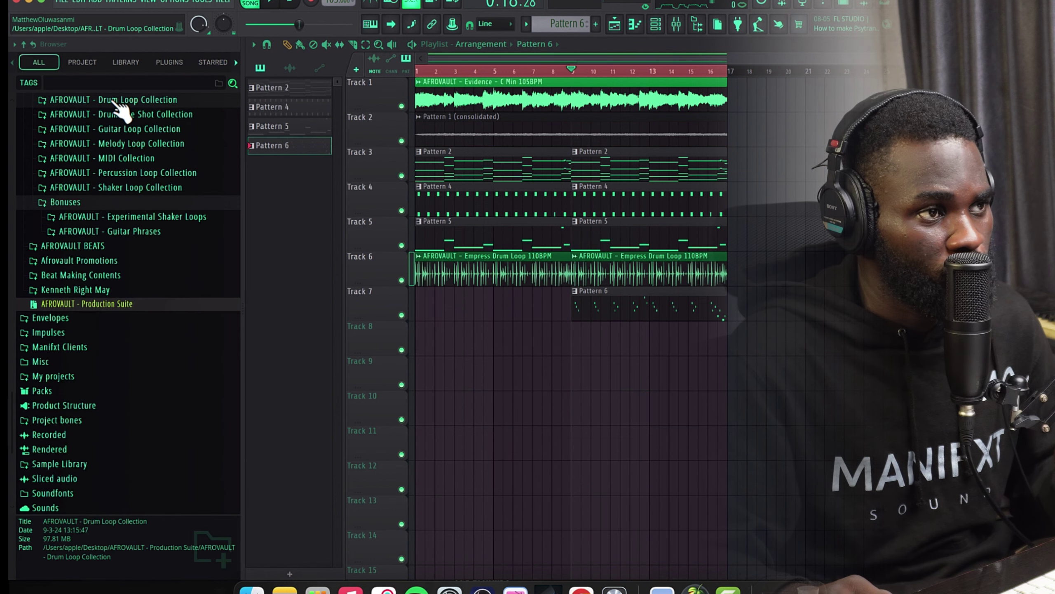
scroll(134, 185, "up", 3)
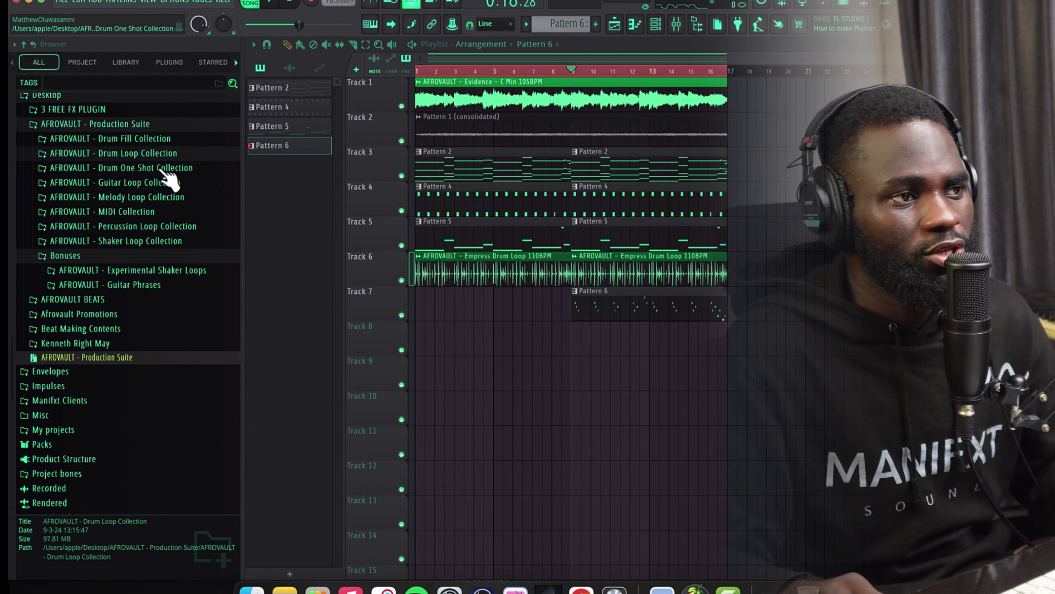
left_click(152, 141)
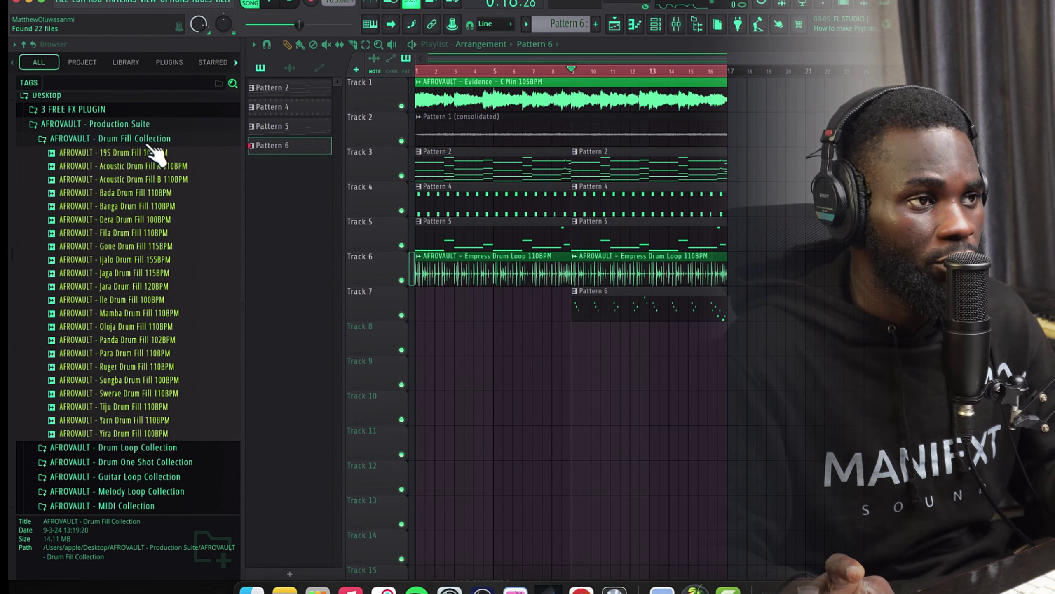
left_click(138, 166)
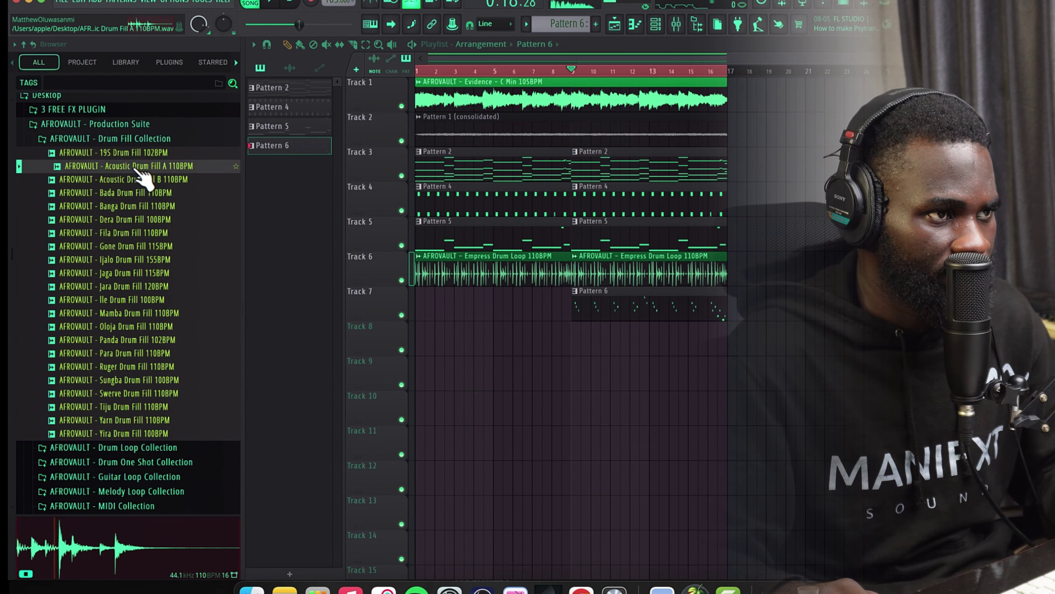
left_click(135, 193)
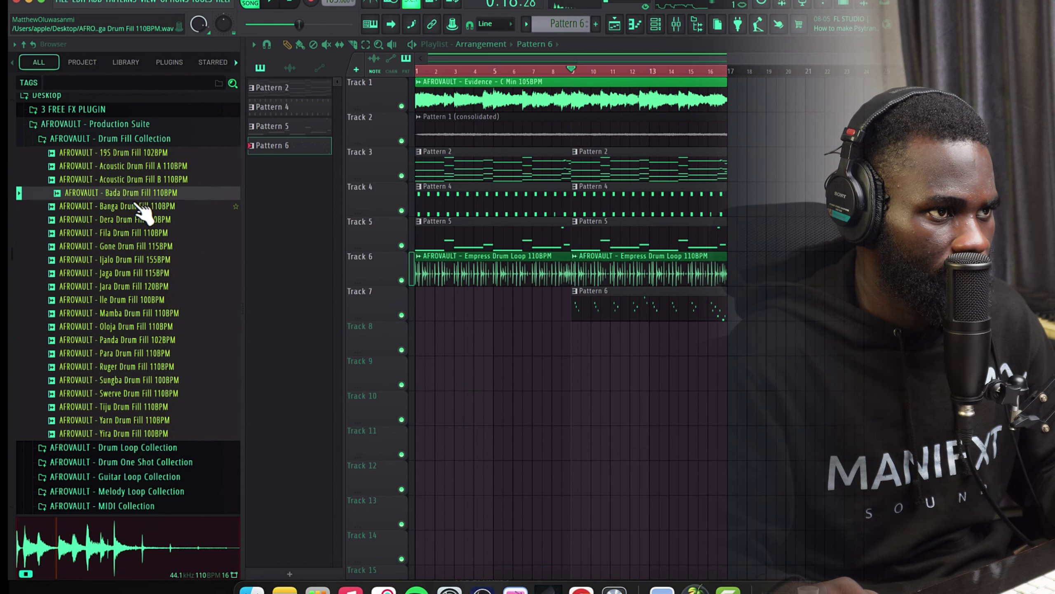
left_click(142, 207)
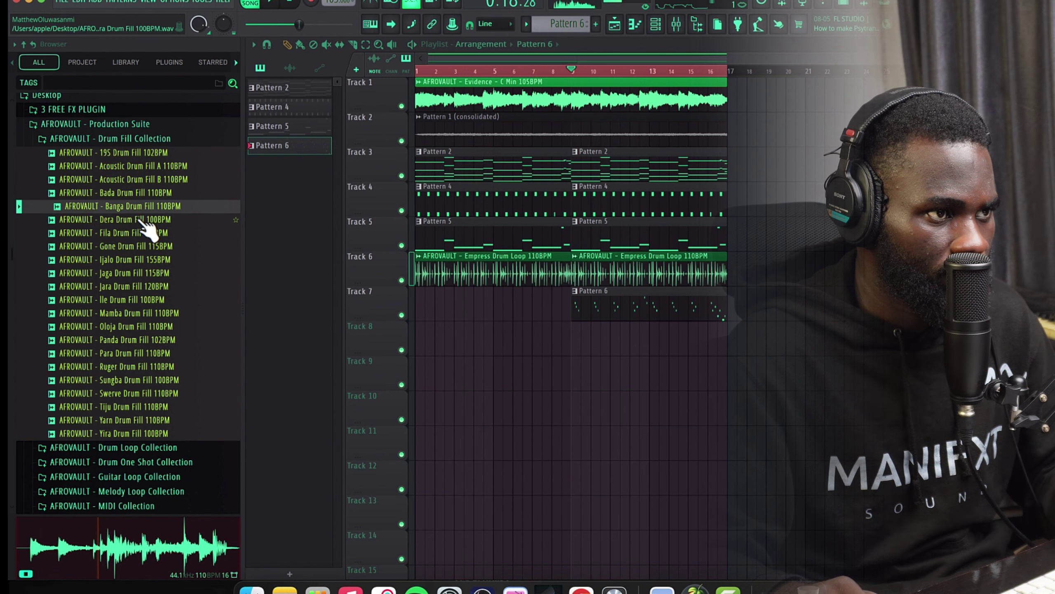
left_click(140, 227)
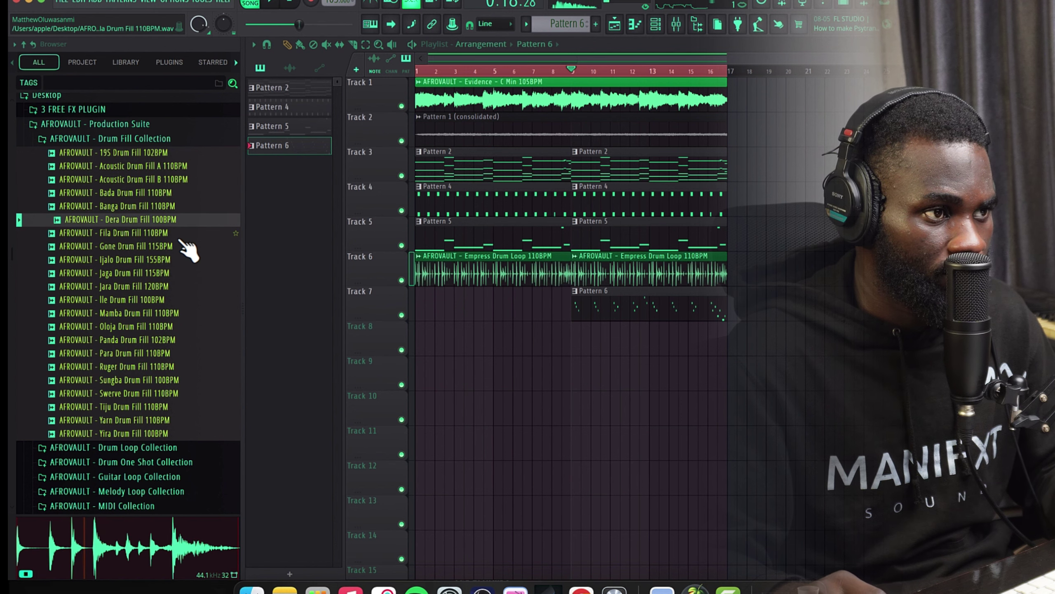
left_click(139, 274)
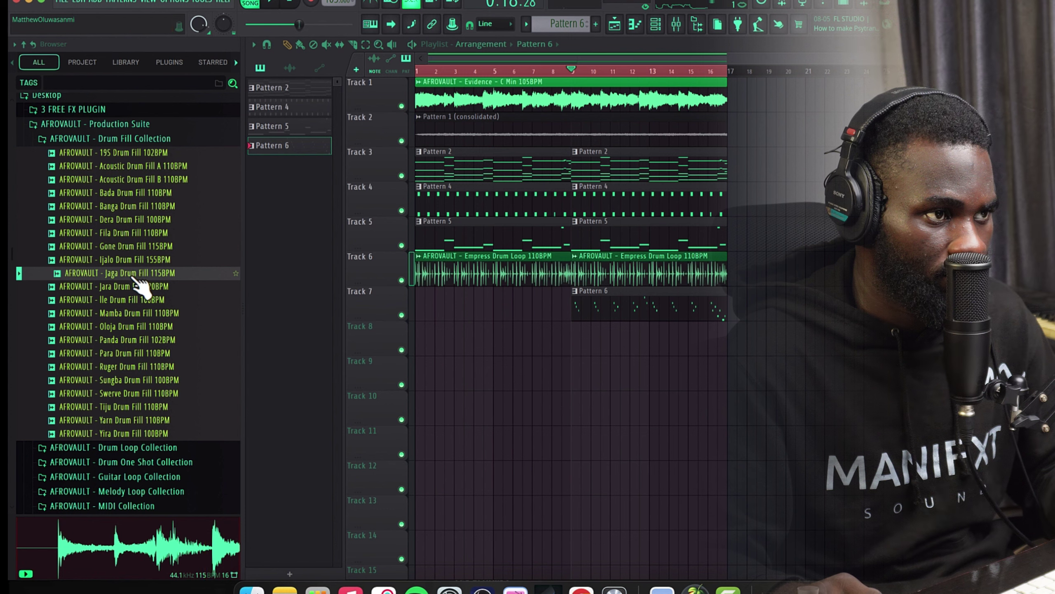
left_click(132, 300)
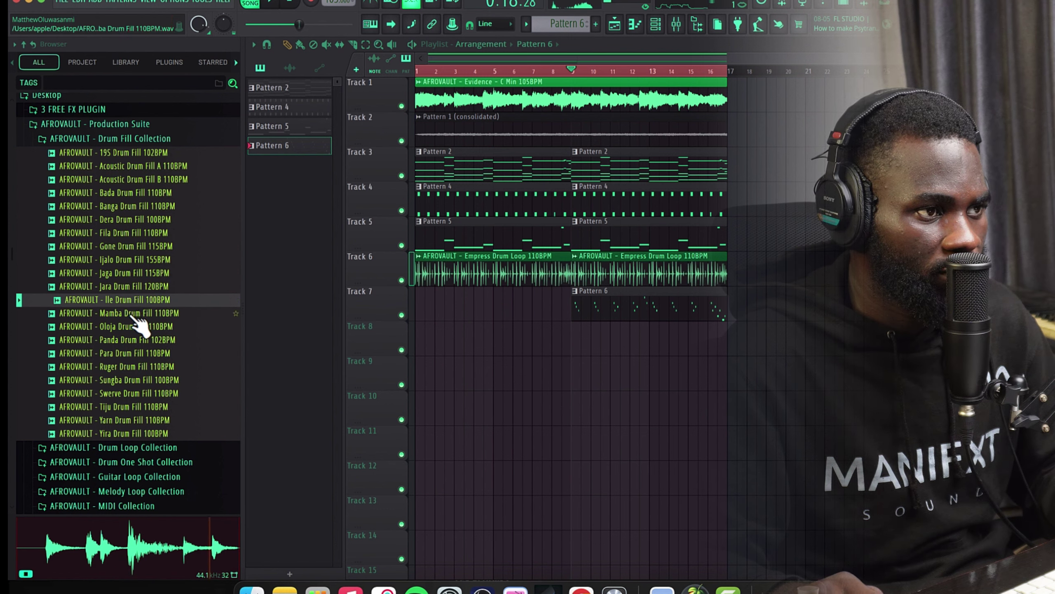
left_click(137, 314)
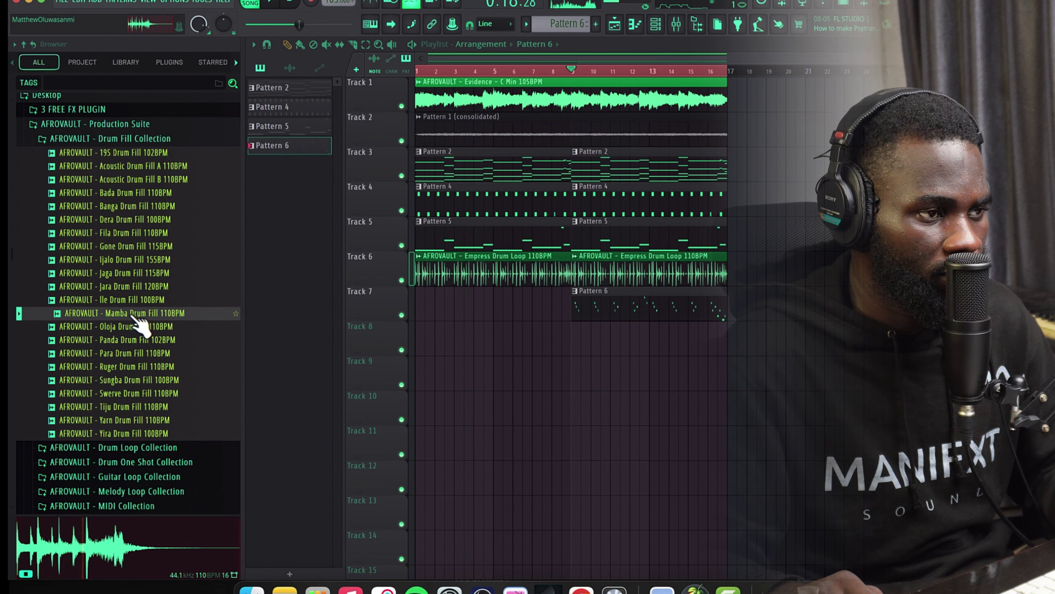
Place the Mamba Drum Fill 110BPM on Track 8 at bar 8 and play the arrangement leading into it.
left_click_drag(137, 318, 556, 341)
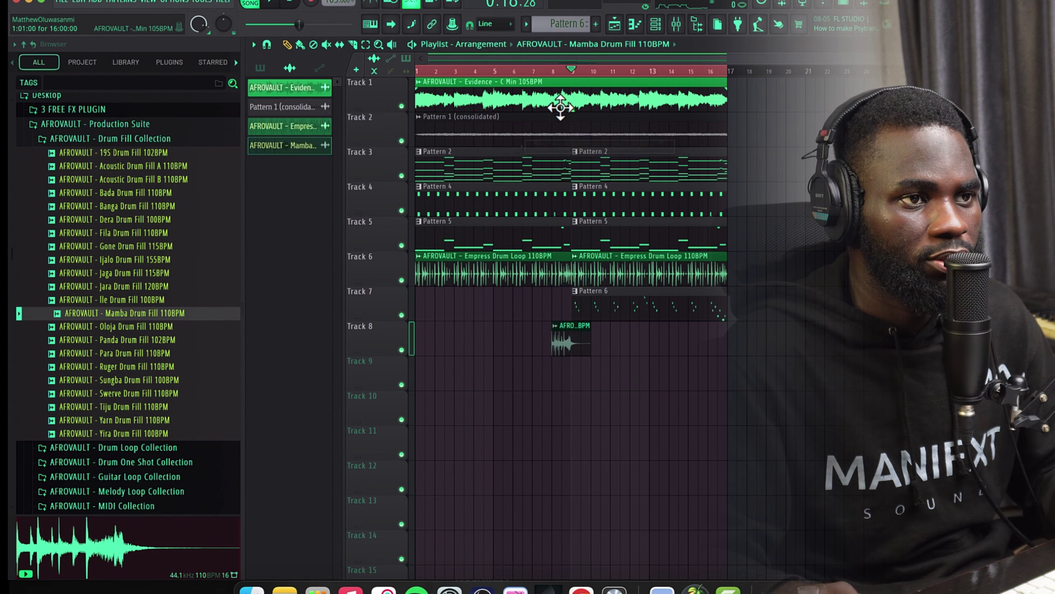
left_click(550, 70)
scroll(544, 401, "up", 3)
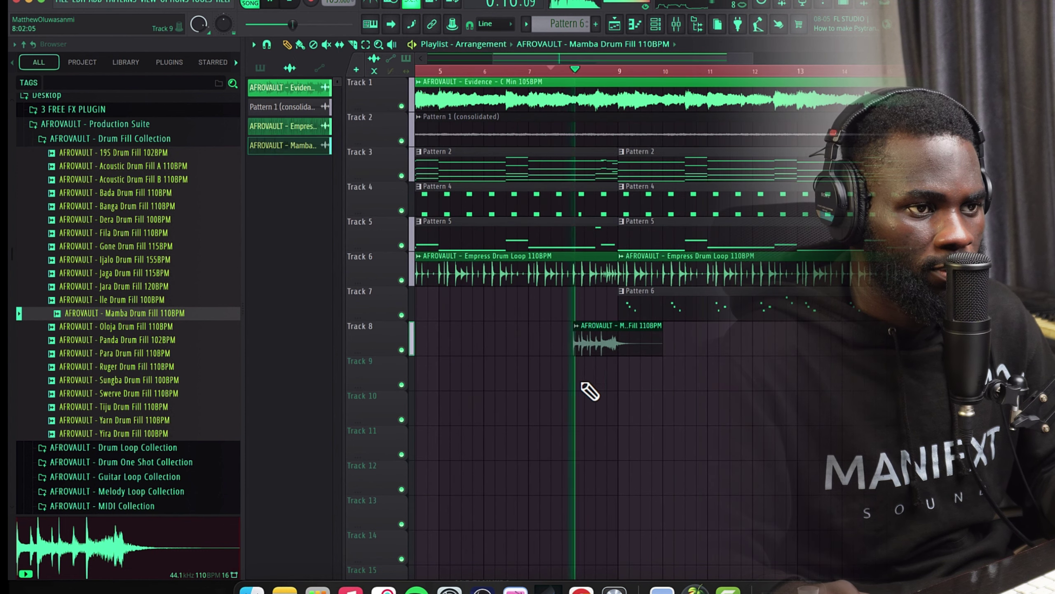
Lower the channel volume of the Mamba Drum Fill 110BPM clip to 60%.
double_click(615, 340)
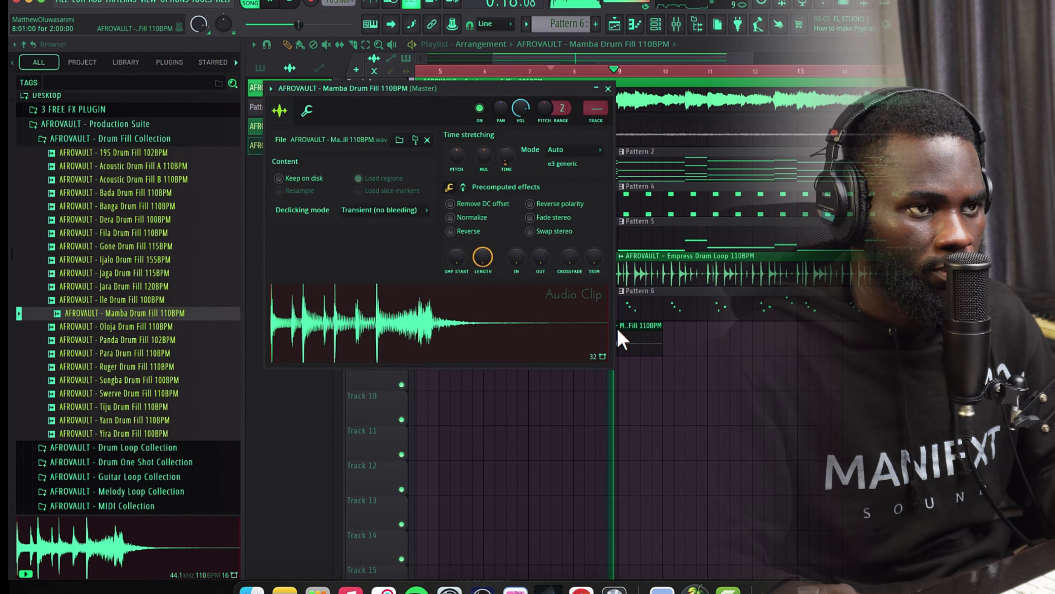
left_click_drag(518, 107, 518, 125)
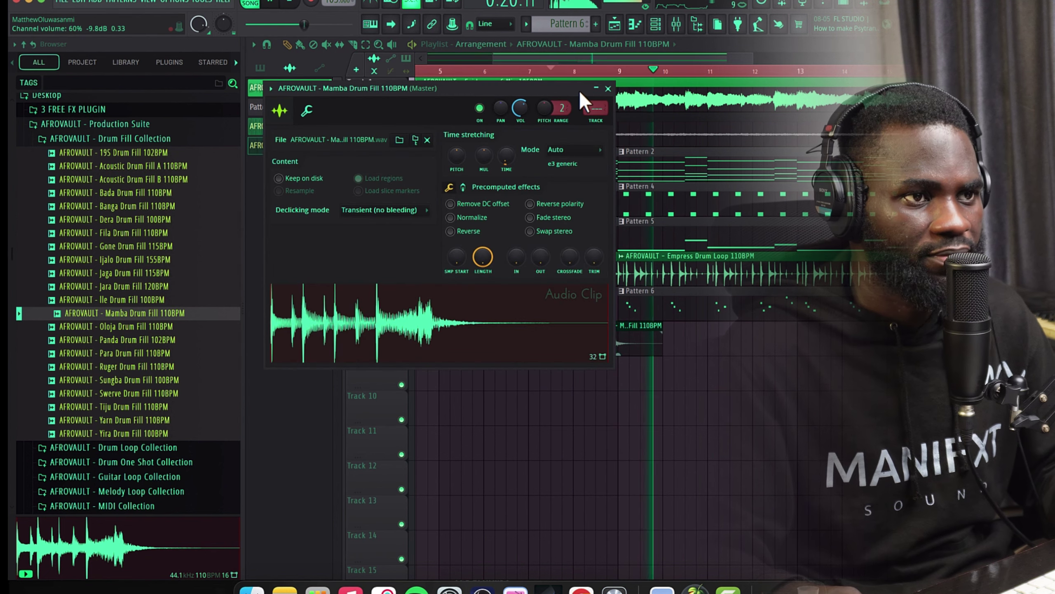
left_click(608, 88)
Audition Impact 1 and Impact 2 from the Drum One Shot Collection's FX folder, and place Impact 2 on Track 9 at bar 9.
left_click(146, 139)
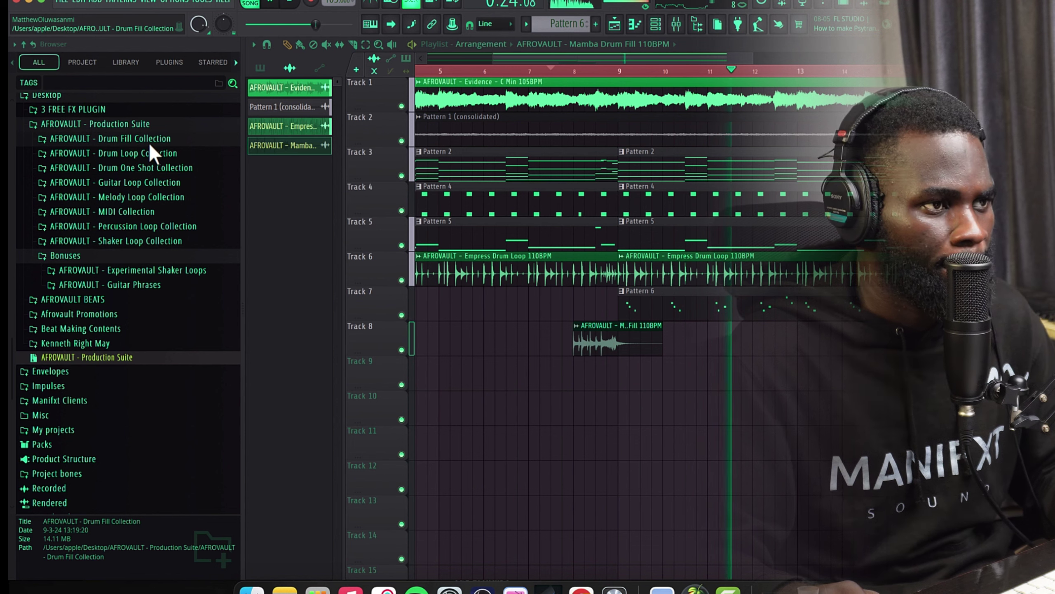
left_click(187, 167)
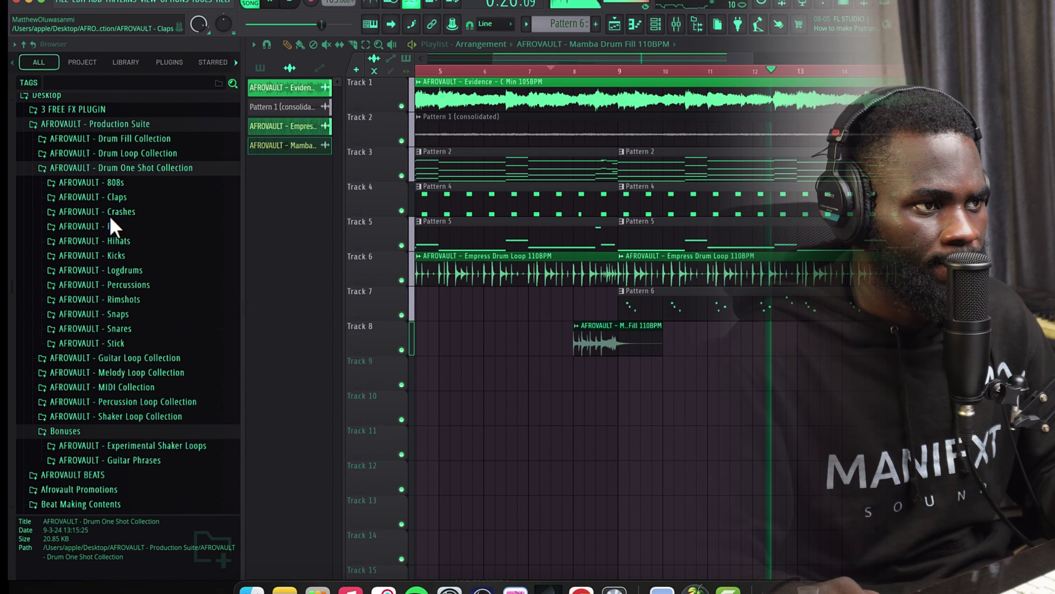
left_click(111, 230)
left_click(138, 253)
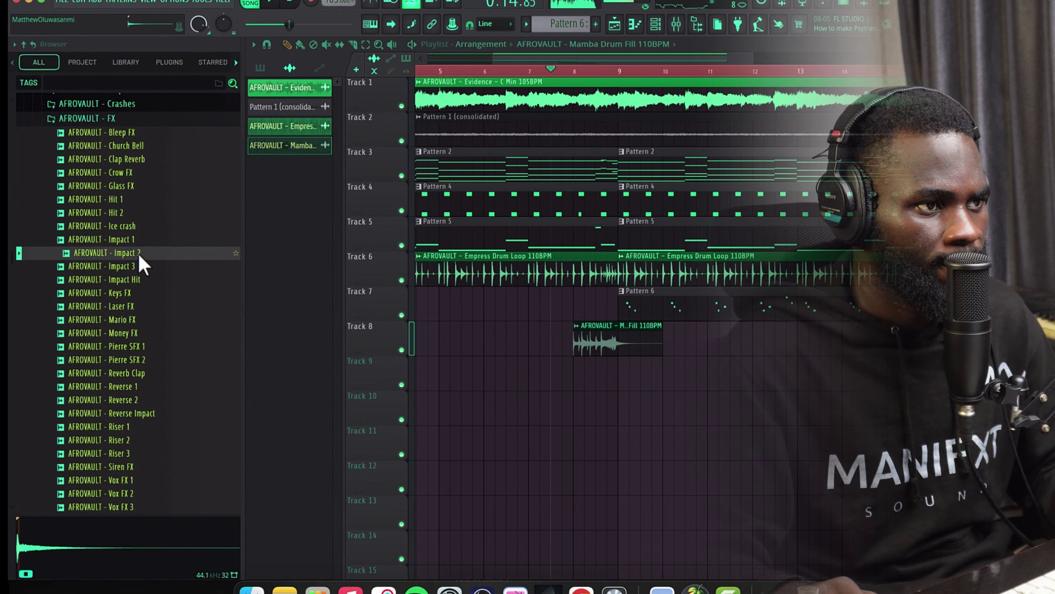
left_click(133, 240)
left_click(136, 252)
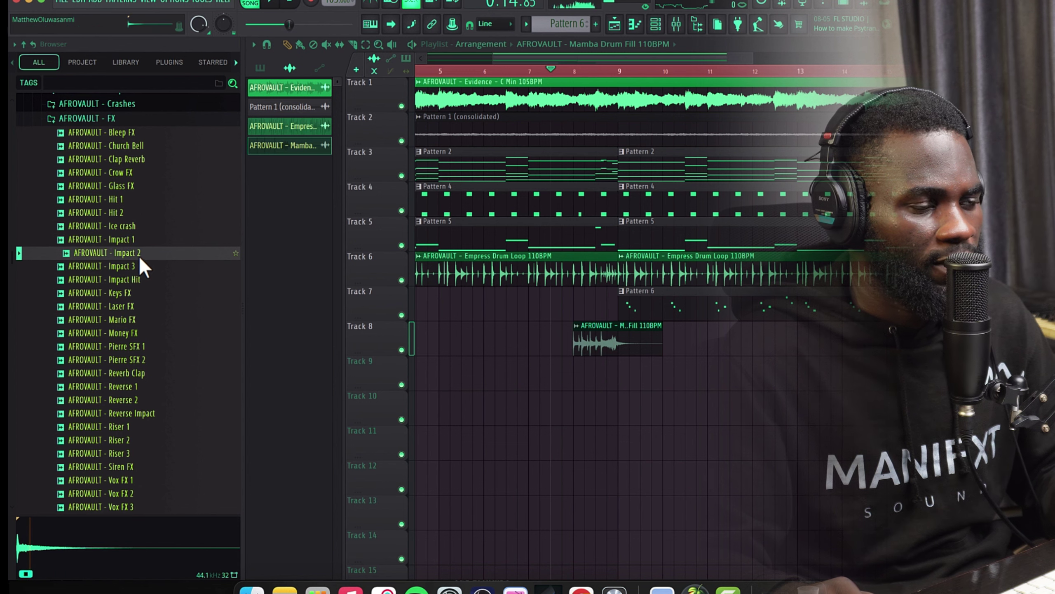
left_click_drag(140, 254, 738, 403)
key("space")
Try Stretch Pro and Resample on the Impact 2 clip, settle on Stretch as its time-stretching mode, and lower its channel volume to 68%.
double_click(695, 370)
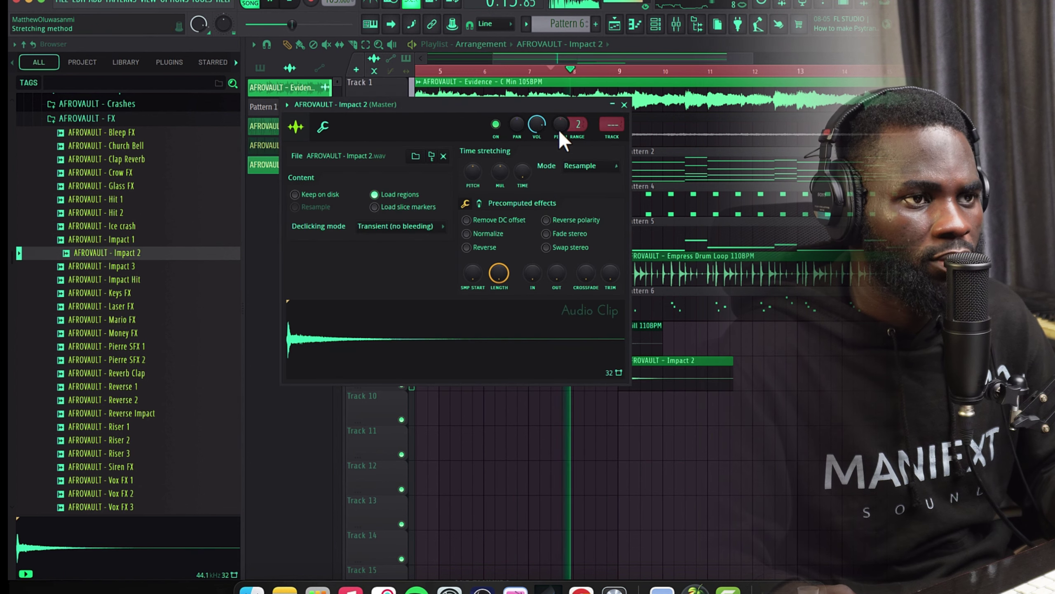
left_click(596, 167)
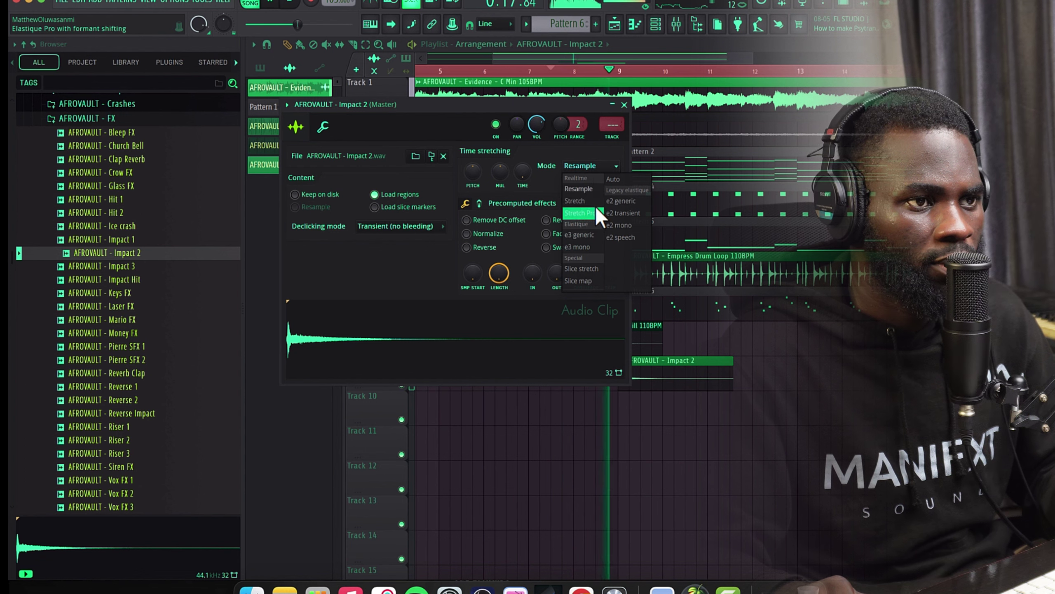
left_click(598, 213)
left_click(594, 167)
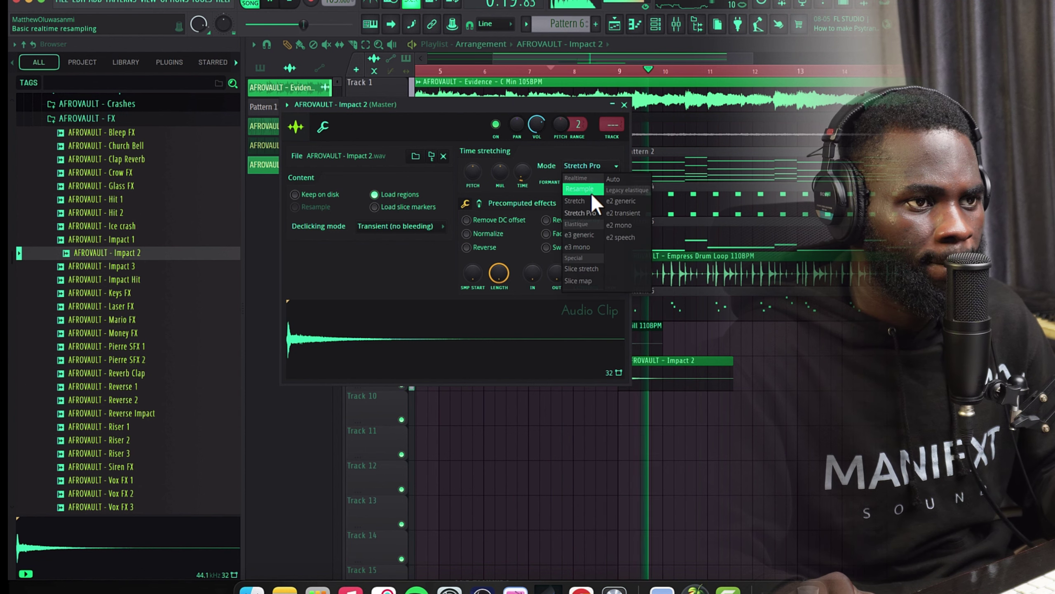
left_click(587, 192)
left_click(592, 166)
left_click(582, 201)
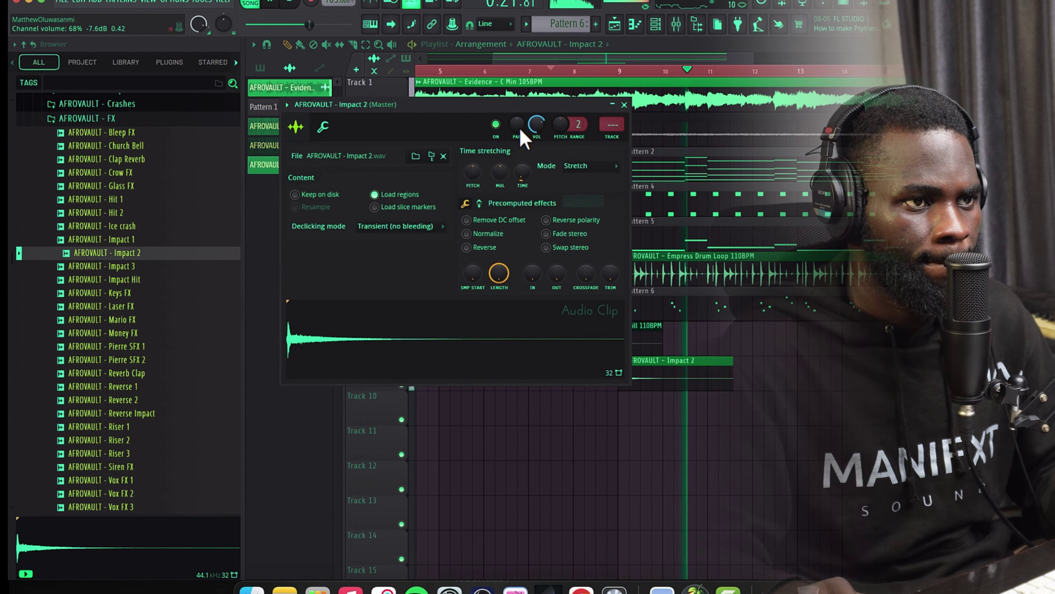
right_click(539, 130)
left_click(562, 137)
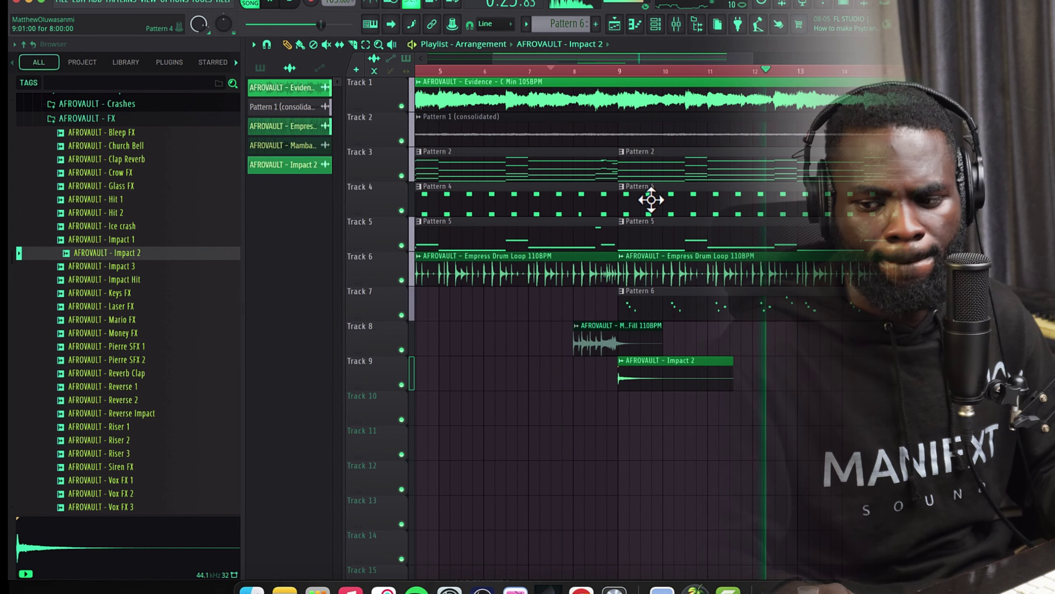
Copy the Impact 2 clip to bar 1 of Track 9 and play the arrangement from the beginning.
scroll(633, 317, "down", 3)
left_click(633, 318)
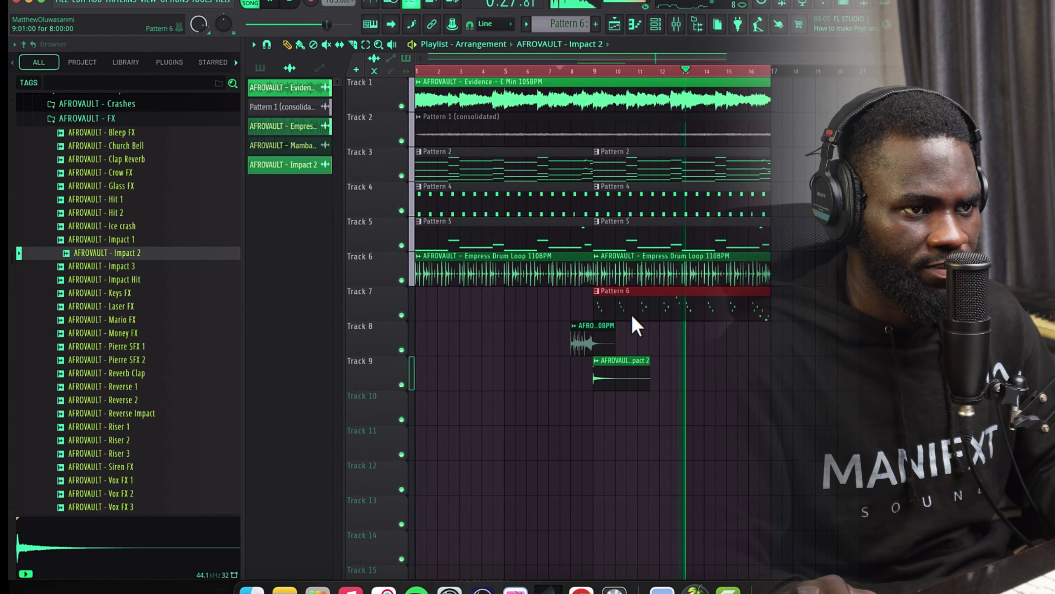
scroll(681, 349, "down", 2)
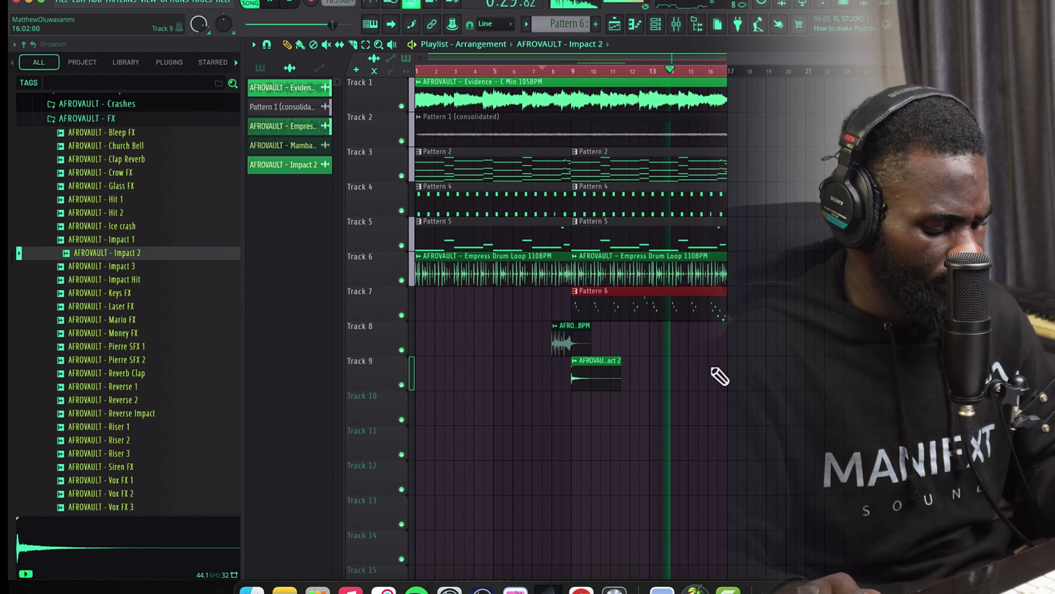
scroll(719, 374, "down", 3)
scroll(719, 375, "down", 1)
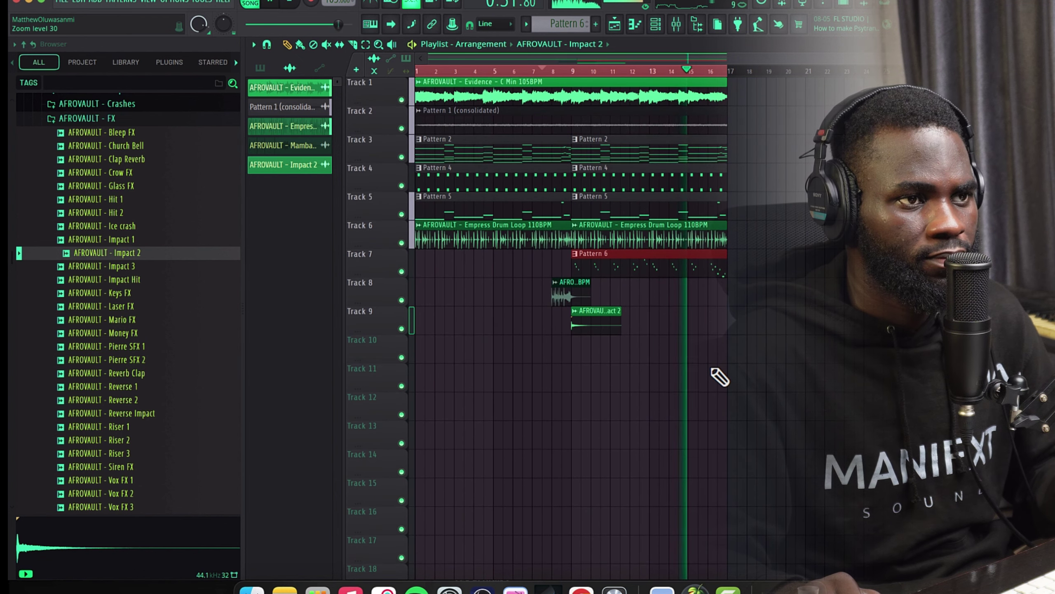
left_click_drag(603, 326, 356, 318)
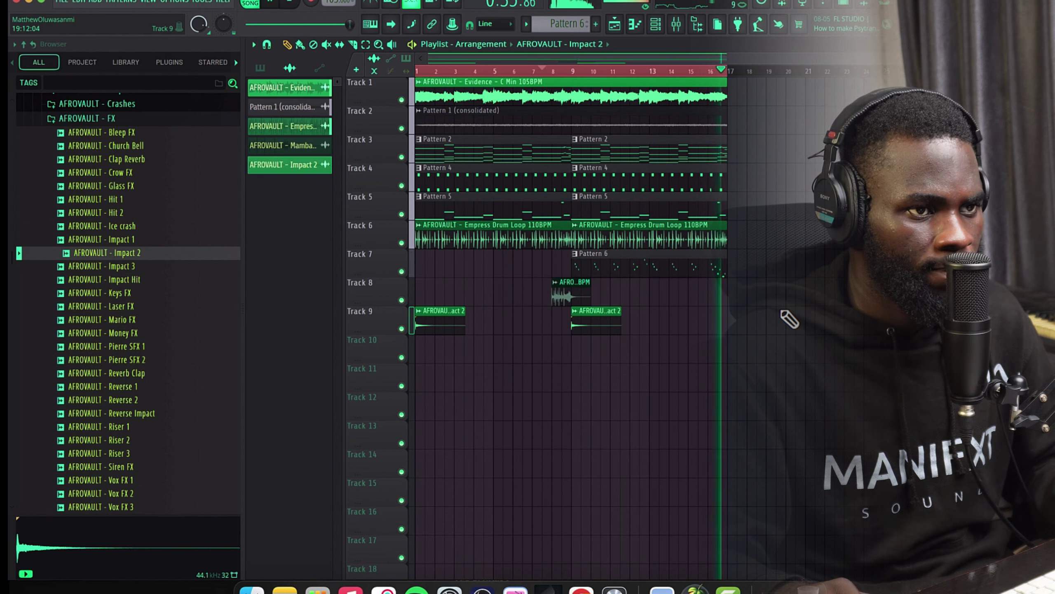
key("space")
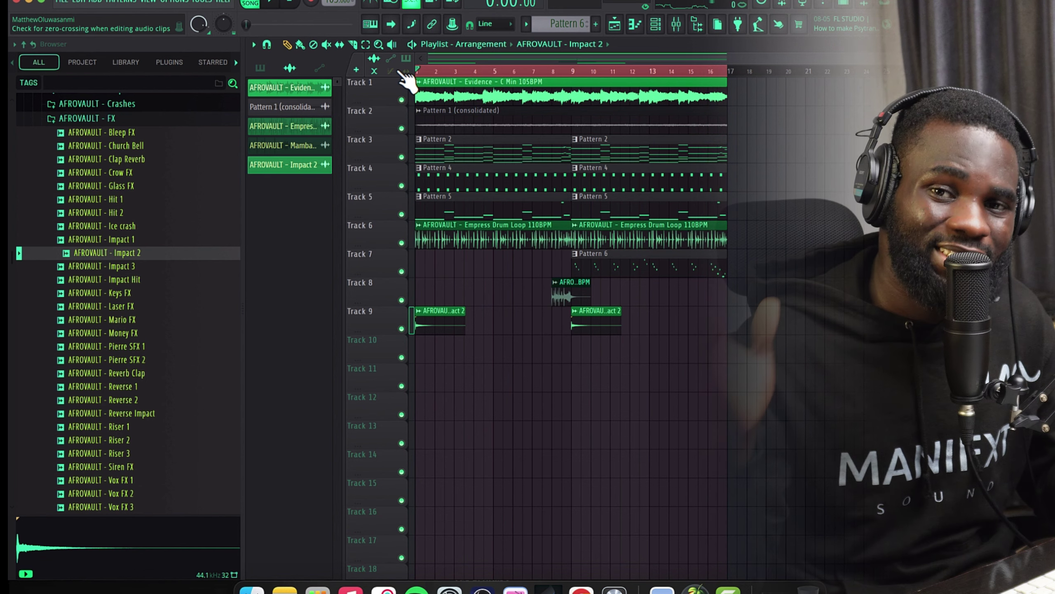
key("space")
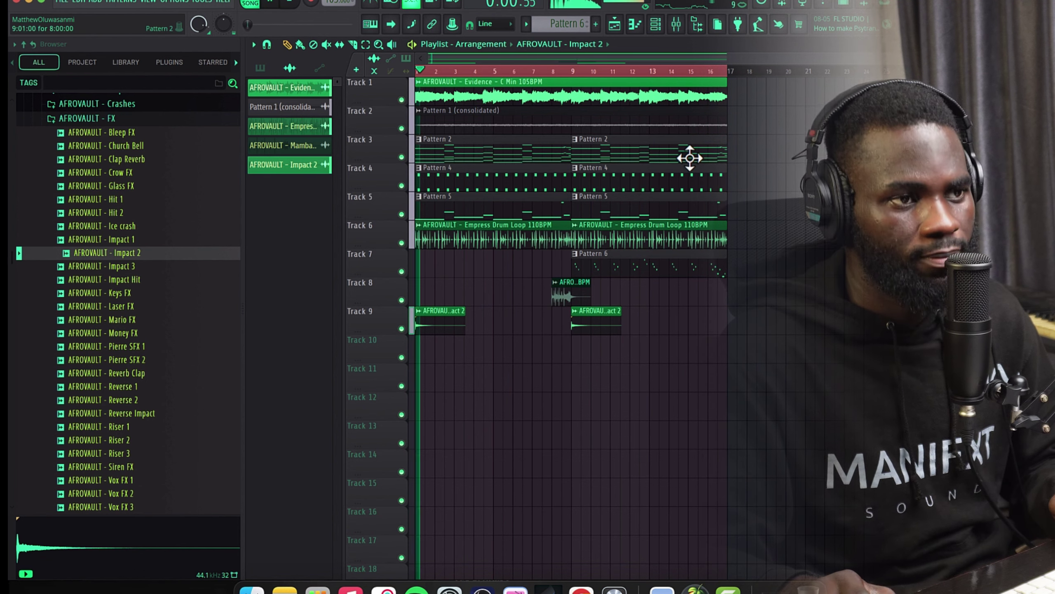